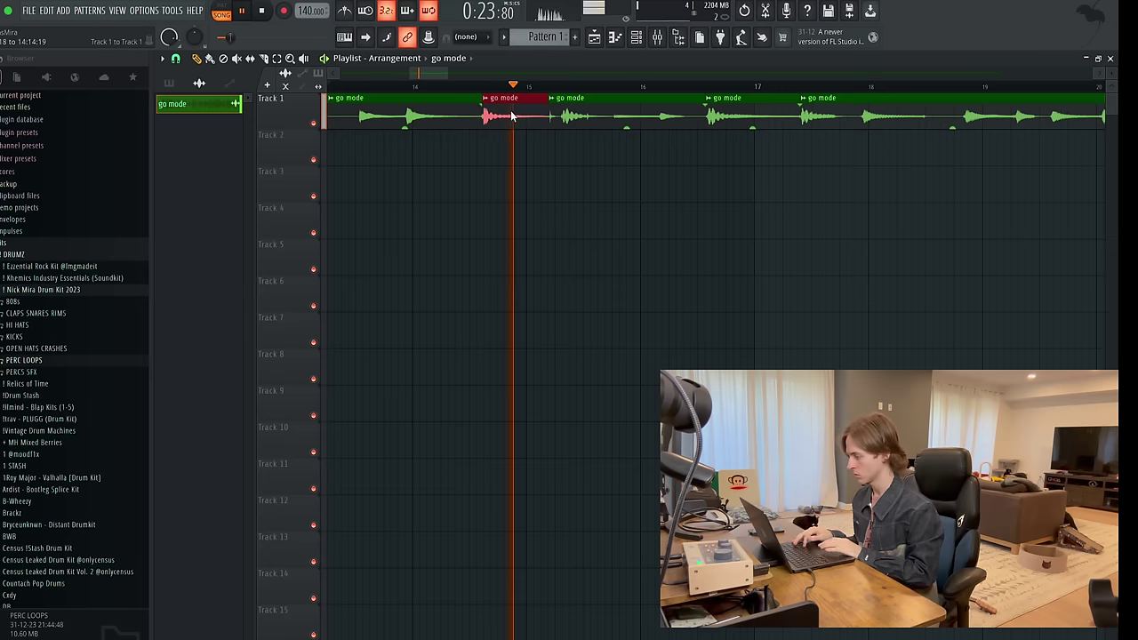
Move the two sliced chops starting near bars 14.6 and 16.6 from Track 1 down to Track 2.
{"action": "left_click_drag", "start_coordinate": [510, 109], "coordinate": [509, 144]}
{"action": "left_click", "coordinate": [716, 89]}
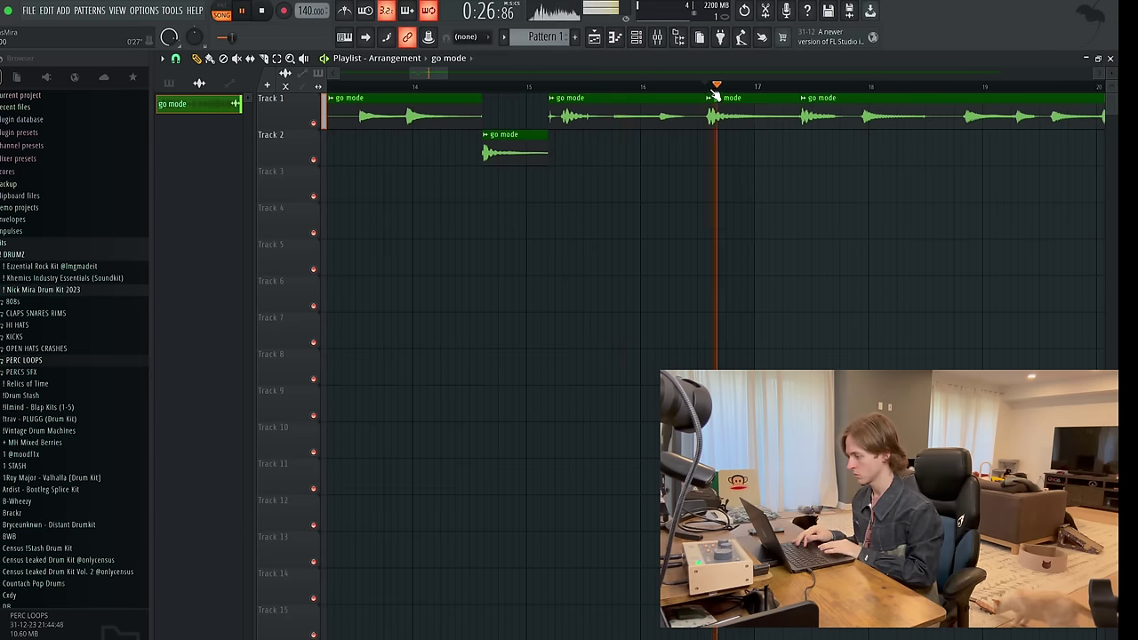
{"action": "key", "text": "shift+Down"}
{"action": "scroll", "coordinate": [729, 115], "scroll_direction": "down", "scroll_amount": 5}
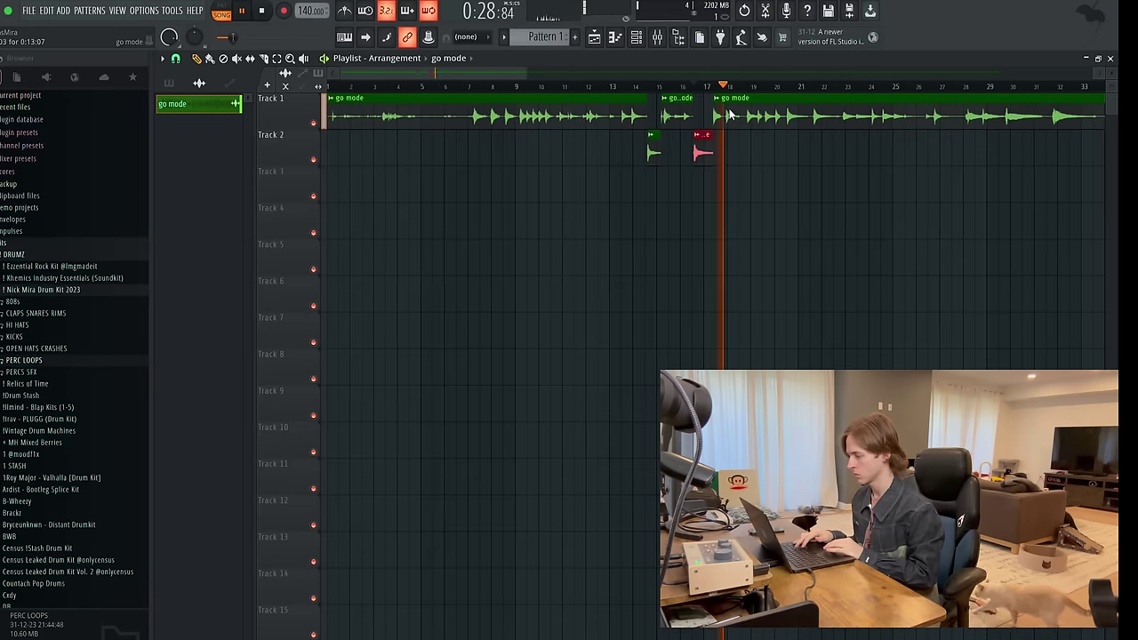
Slice the Track 1 sample at about bars 31.7 and 34.2 and move the chop between the cuts to Track 2.
{"action": "left_click", "coordinate": [812, 87]}
{"action": "scroll", "coordinate": [809, 122], "scroll_direction": "right", "scroll_amount": 4}
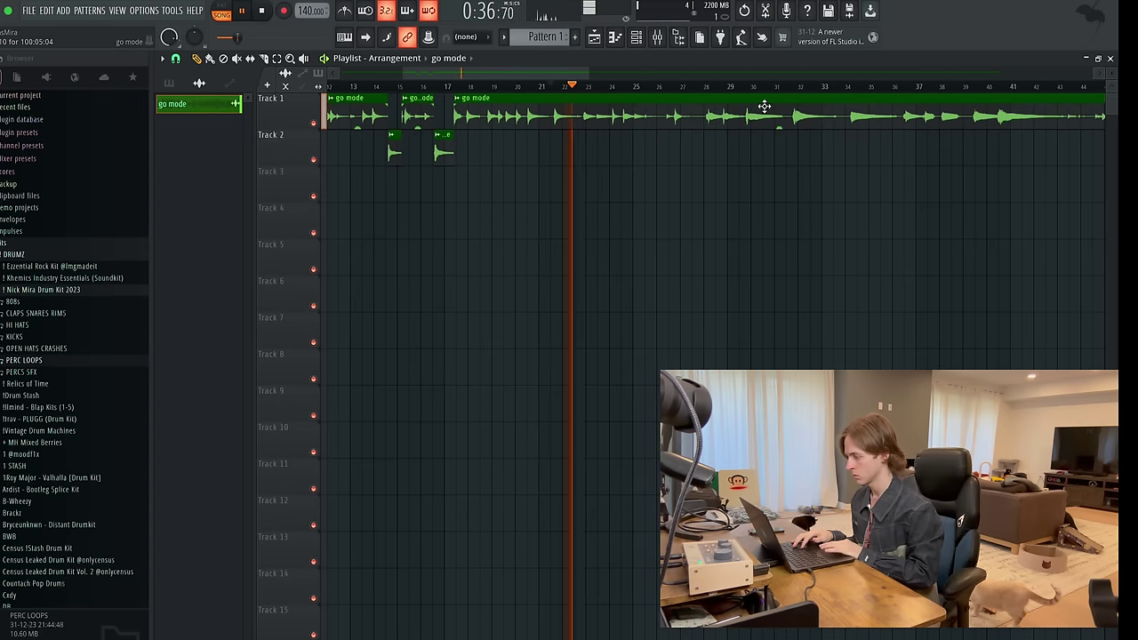
{"action": "left_click", "coordinate": [704, 90]}
{"action": "scroll", "coordinate": [786, 93], "scroll_direction": "up", "scroll_amount": 3}
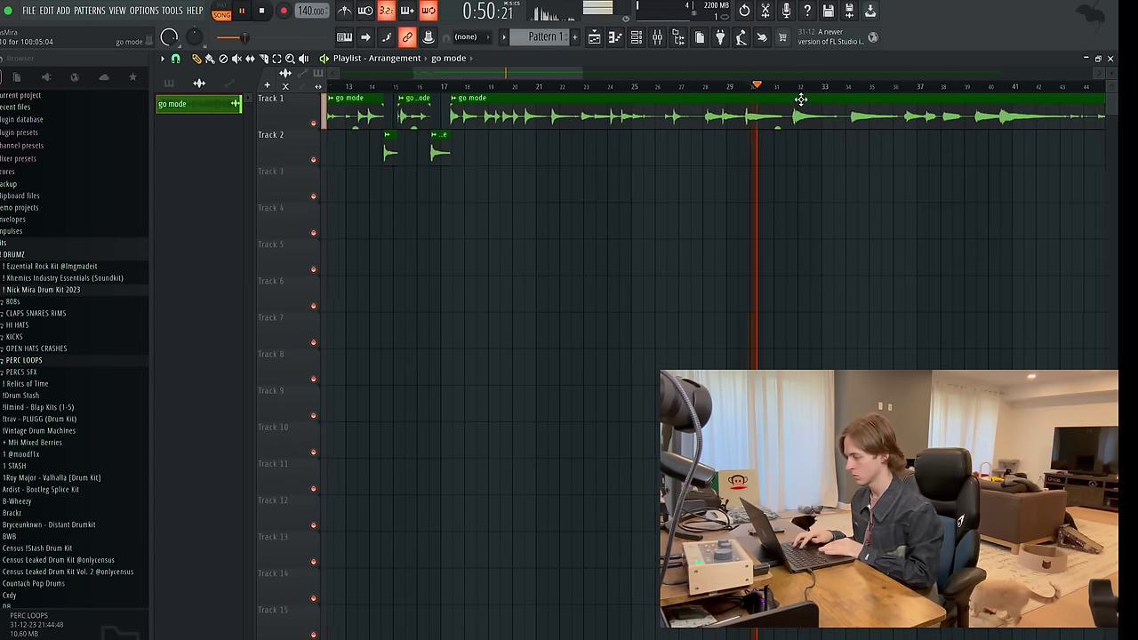
{"action": "left_click", "coordinate": [788, 88]}
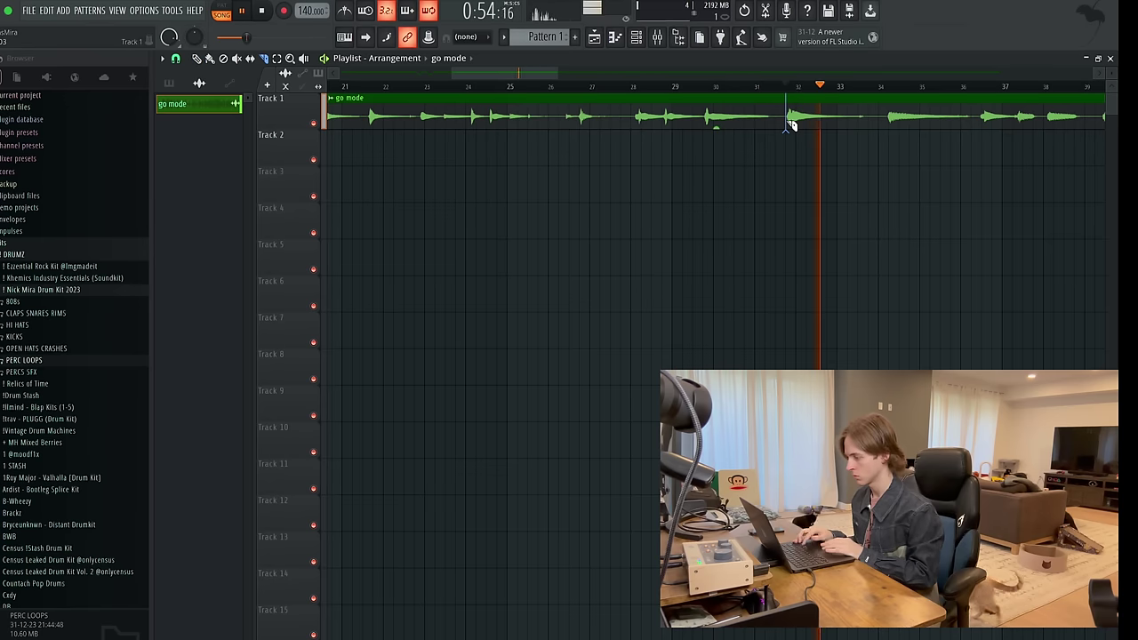
{"action": "left_click", "coordinate": [787, 125]}
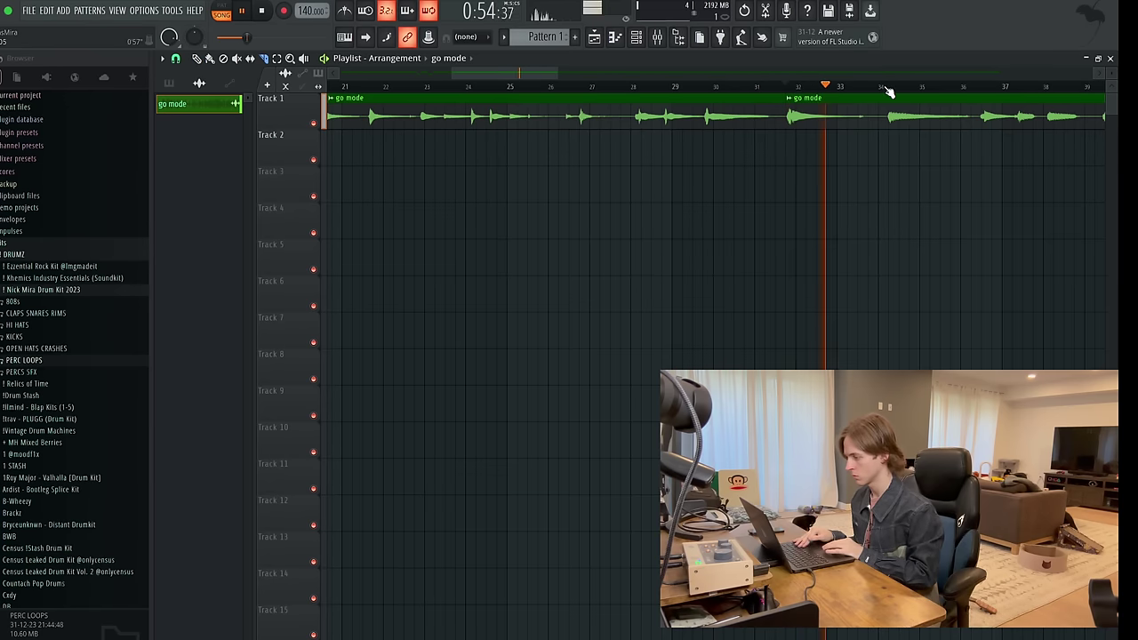
{"action": "left_click_drag", "start_coordinate": [888, 131], "coordinate": [888, 133]}
{"action": "left_click", "coordinate": [838, 111], "text": "ctrl"}
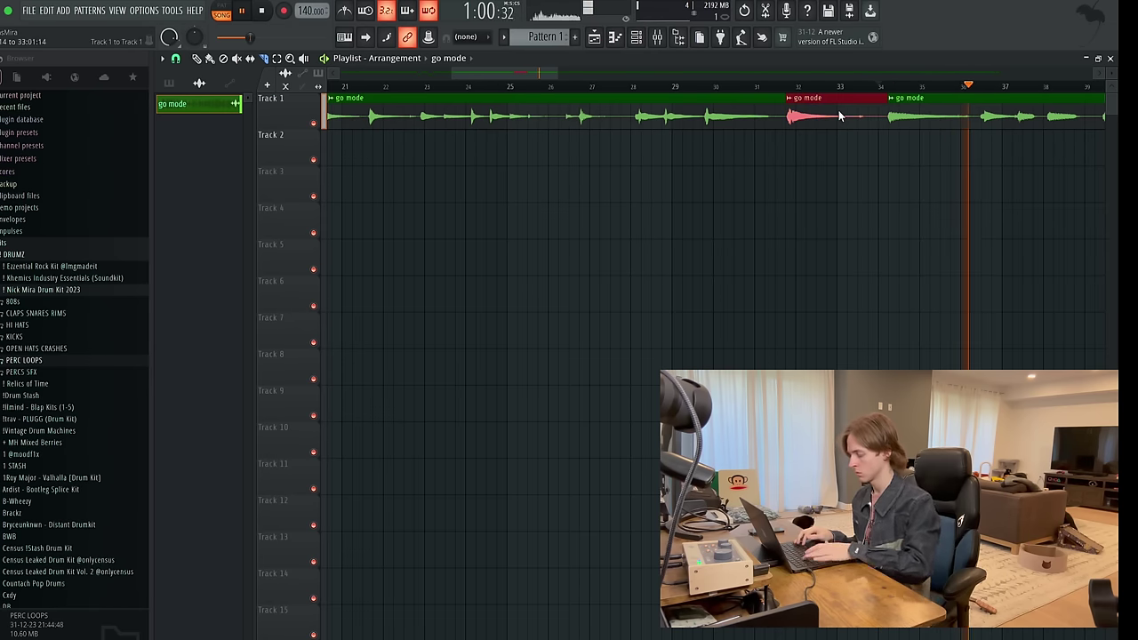
{"action": "key", "text": "shift+Down"}
Slice the Track 1 sample at about bar 36.3 and move the chop from bar 34.2 to Track 2.
{"action": "key", "text": "p"}
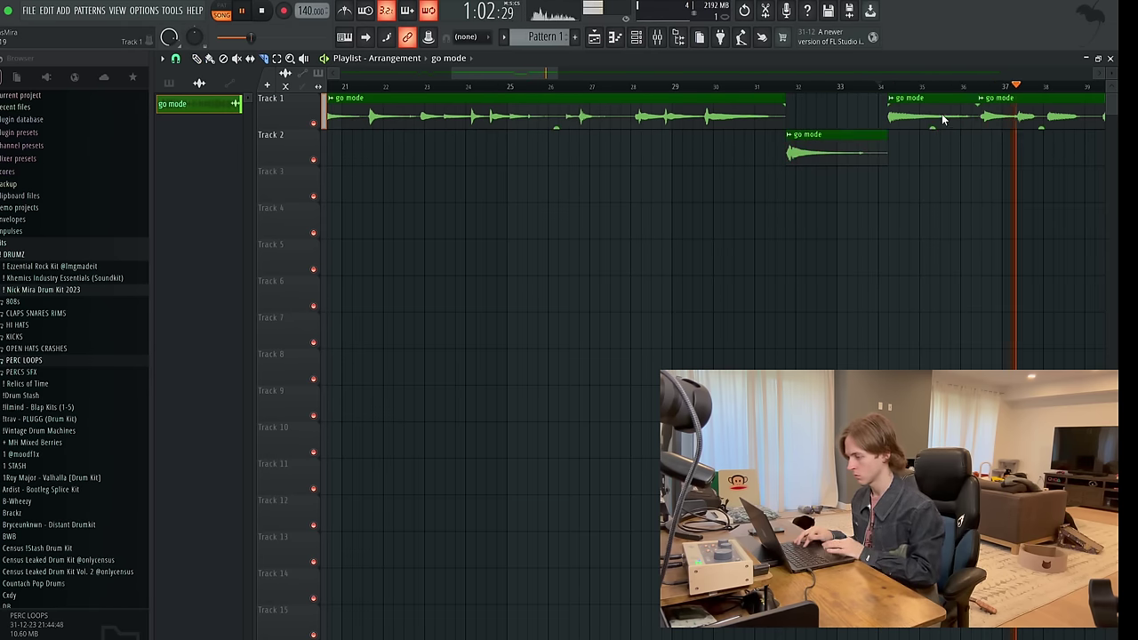
{"action": "left_click", "coordinate": [946, 119], "text": "ctrl"}
{"action": "key", "text": "shift+Down"}
{"action": "scroll", "coordinate": [946, 119], "scroll_direction": "right", "scroll_amount": 4}
{"action": "key", "text": "ctrl+d"}
{"action": "scroll", "coordinate": [945, 119], "scroll_direction": "down", "scroll_amount": 1}
{"action": "key", "text": "p"}
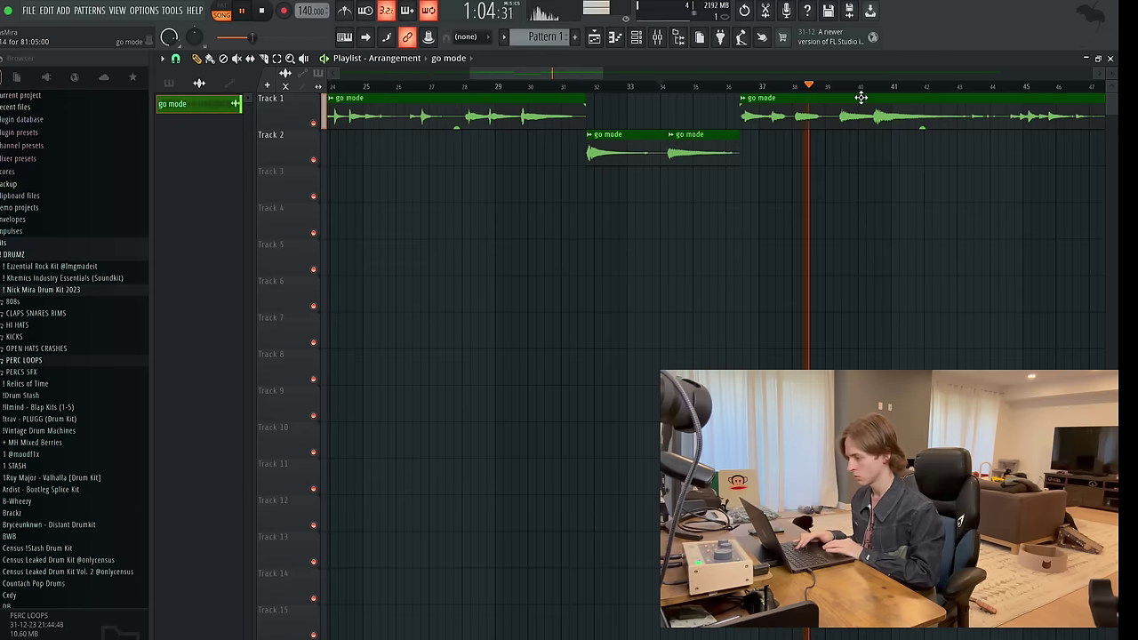
Audition the sample beyond bar 37, slice it at about bar 67.4, and move the remaining part to Track 2.
{"action": "scroll", "coordinate": [871, 125], "scroll_direction": "right", "scroll_amount": 4}
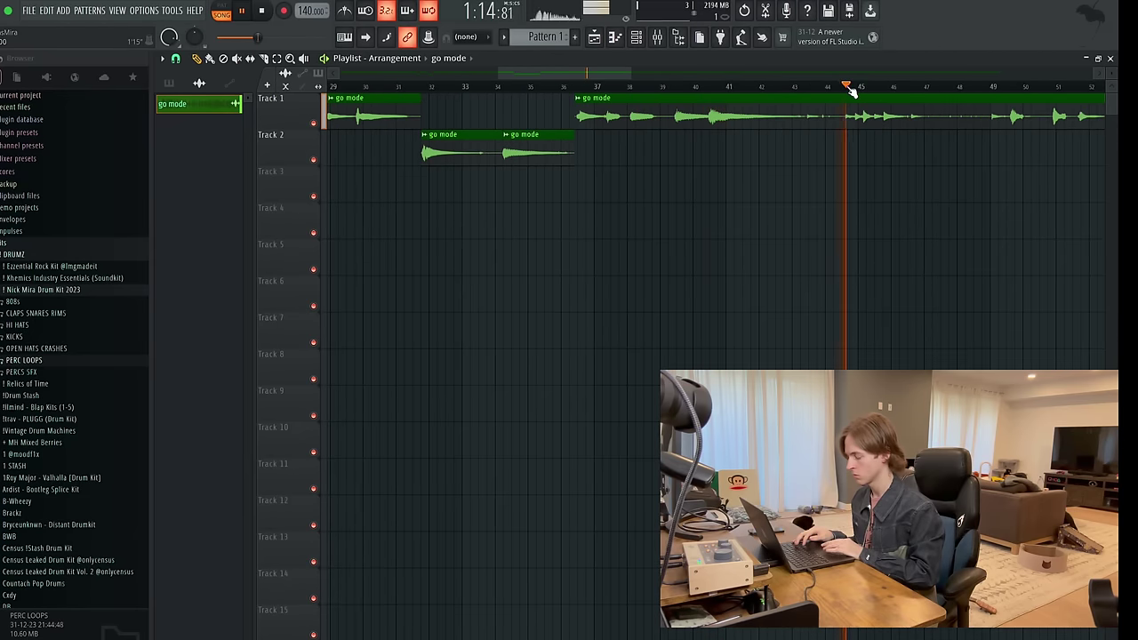
{"action": "scroll", "coordinate": [861, 74], "scroll_direction": "right", "scroll_amount": 3}
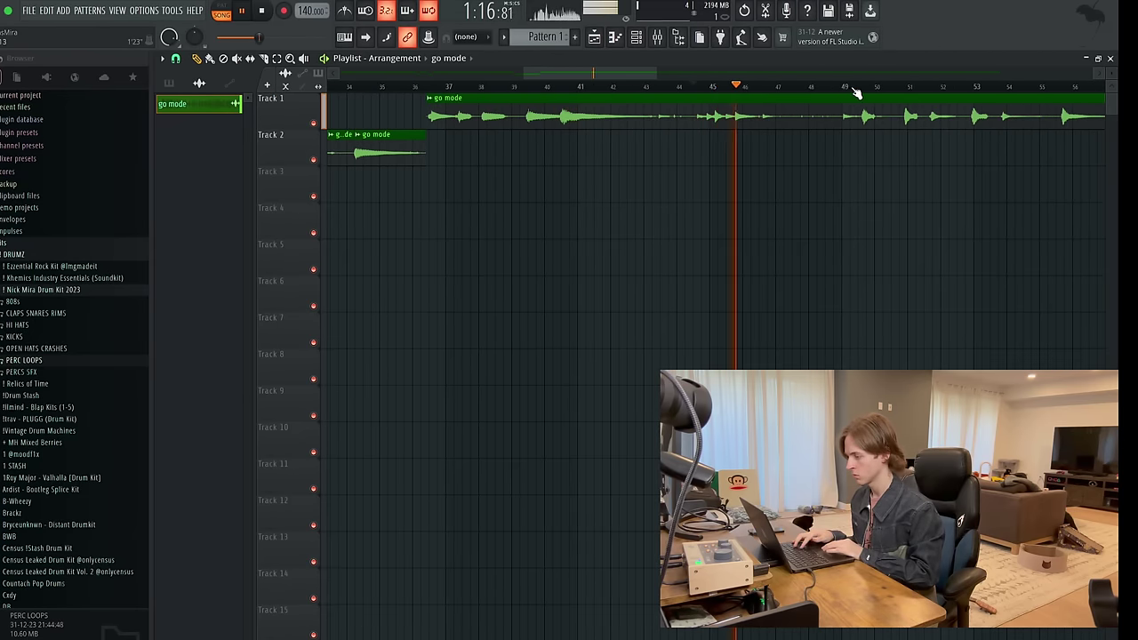
{"action": "scroll", "coordinate": [846, 93], "scroll_direction": "right", "scroll_amount": 3}
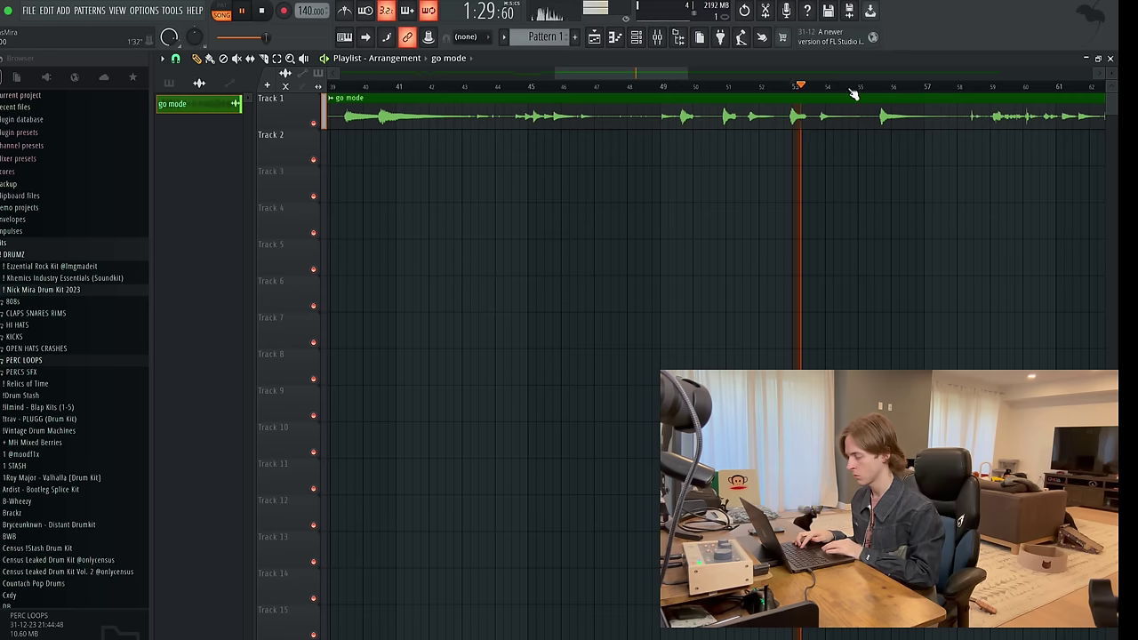
{"action": "scroll", "coordinate": [883, 94], "scroll_direction": "right", "scroll_amount": 8}
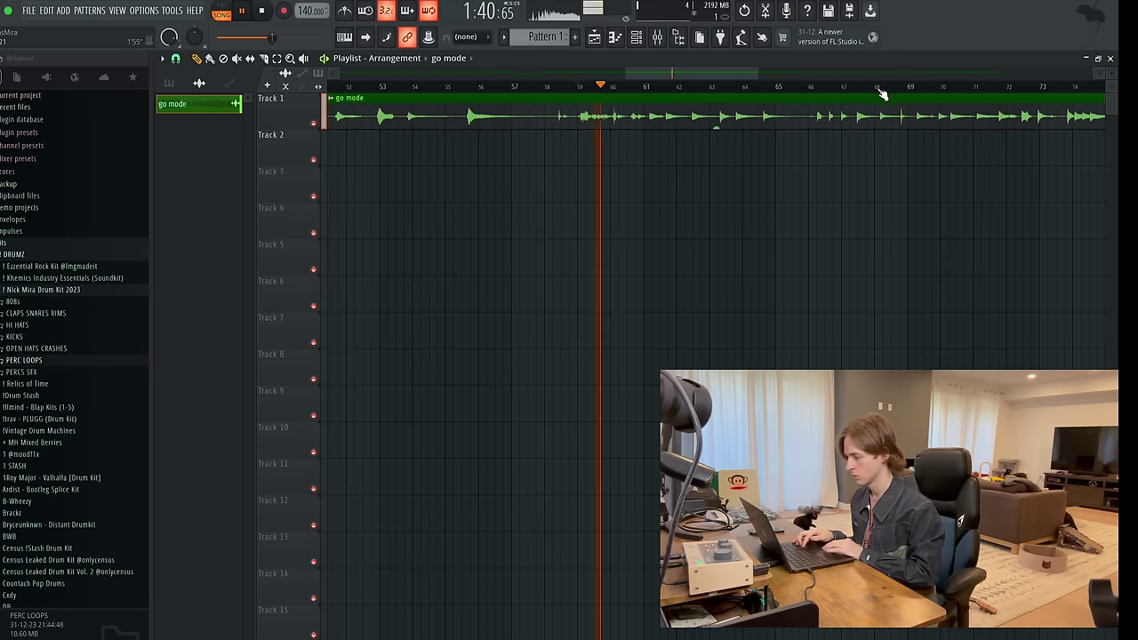
{"action": "left_click", "coordinate": [826, 88]}
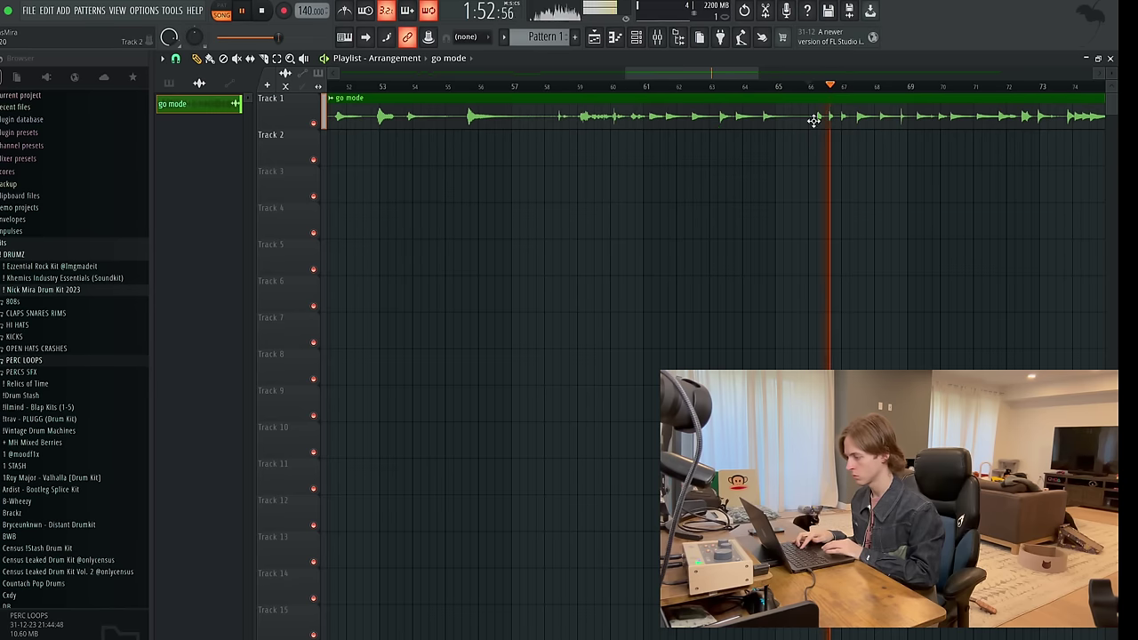
{"action": "scroll", "coordinate": [917, 145], "scroll_direction": "right", "scroll_amount": 3}
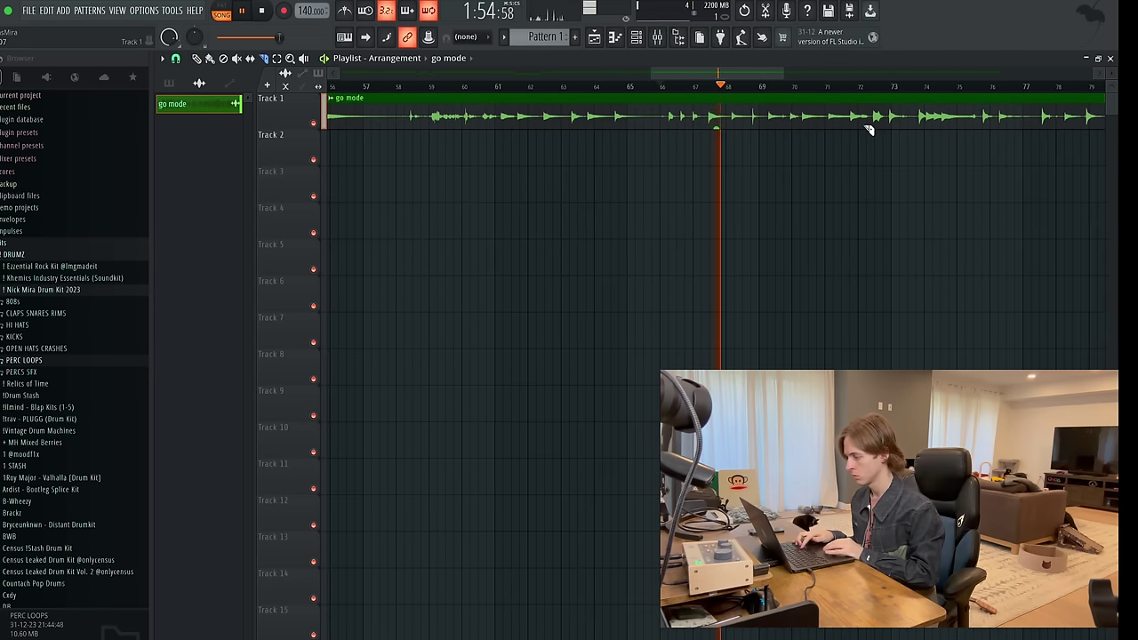
{"action": "scroll", "coordinate": [783, 122], "scroll_direction": "up", "scroll_amount": 2, "text": "ctrl"}
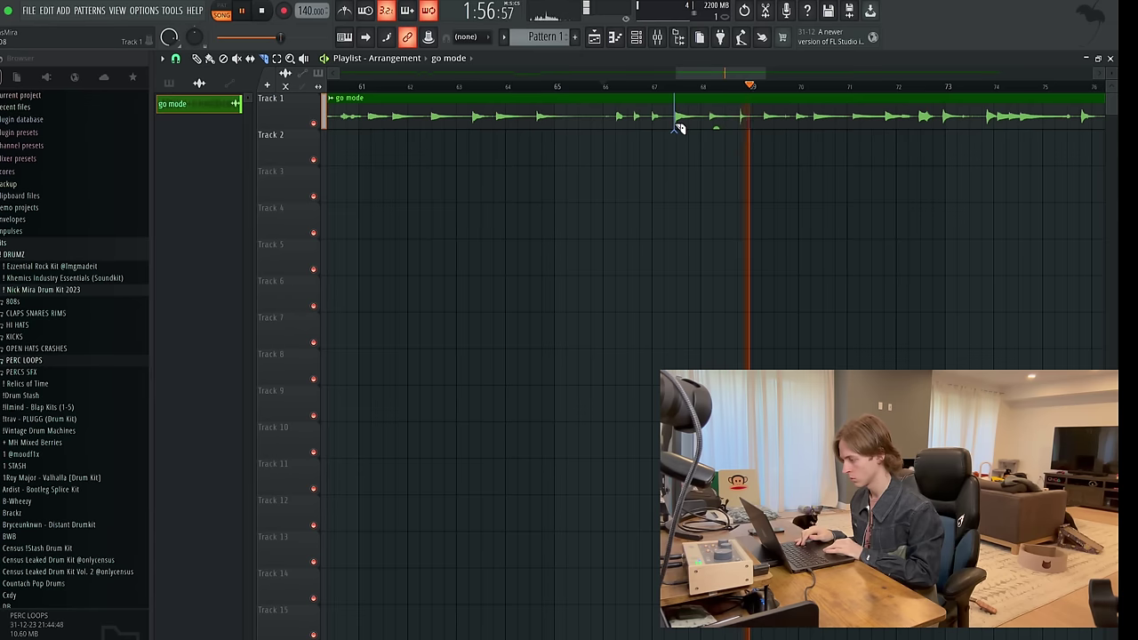
{"action": "left_click", "coordinate": [711, 119], "text": "ctrl"}
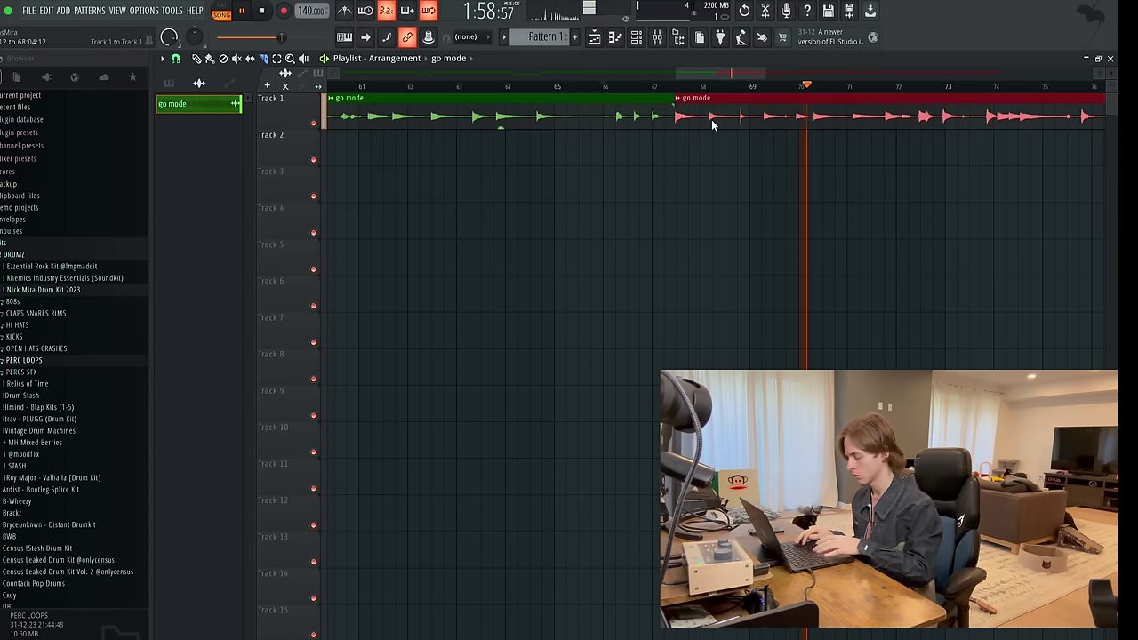
{"action": "key", "text": "shift+Down"}
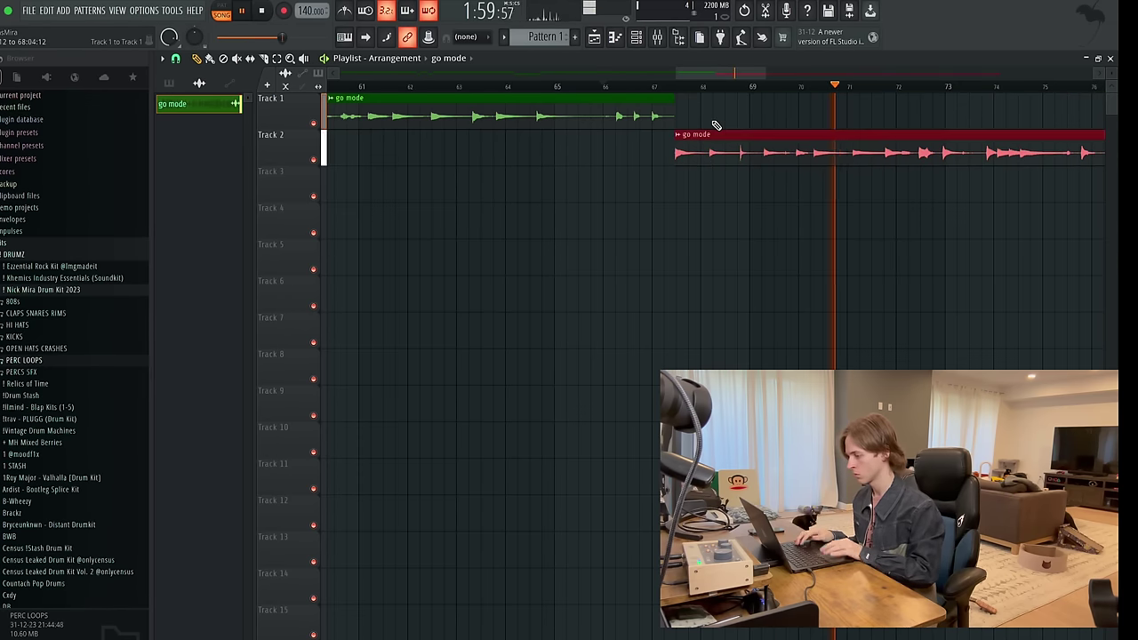
Slice the long Track 2 clip at about bar 71.
{"action": "left_click", "coordinate": [853, 157]}
{"action": "key", "text": "p"}
{"action": "scroll", "coordinate": [1000, 120], "scroll_direction": "down", "scroll_amount": 5, "text": "ctrl"}
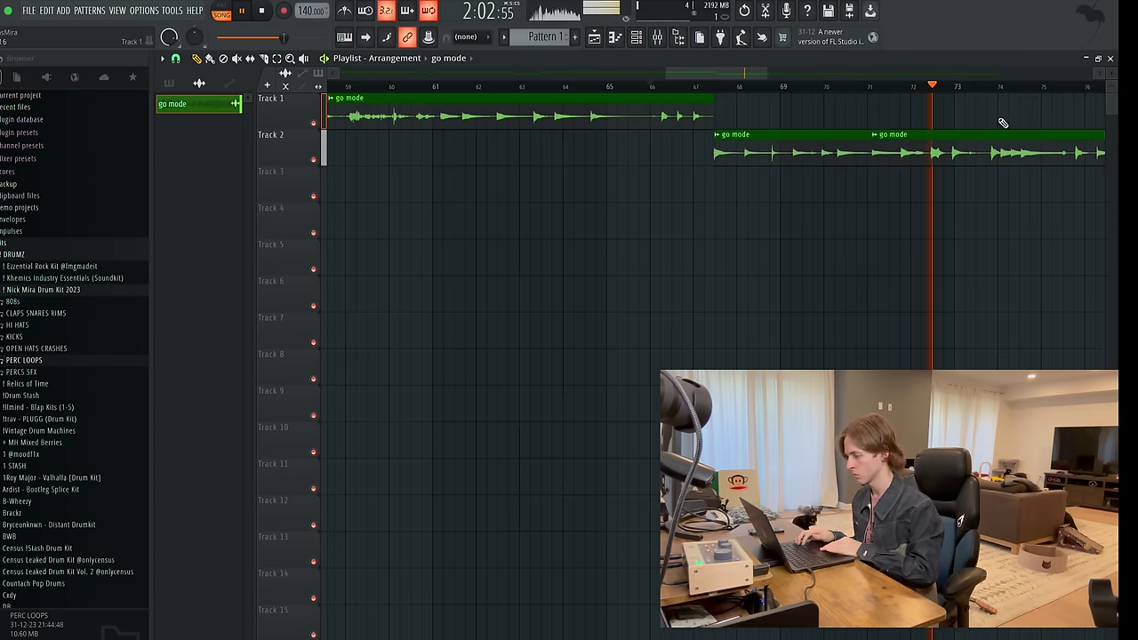
Delete the first clip on Track 1 and move the two short Track 2 chops to the start of the arrangement.
{"action": "scroll", "coordinate": [780, 180], "scroll_direction": "down", "scroll_amount": 2, "text": "ctrl"}
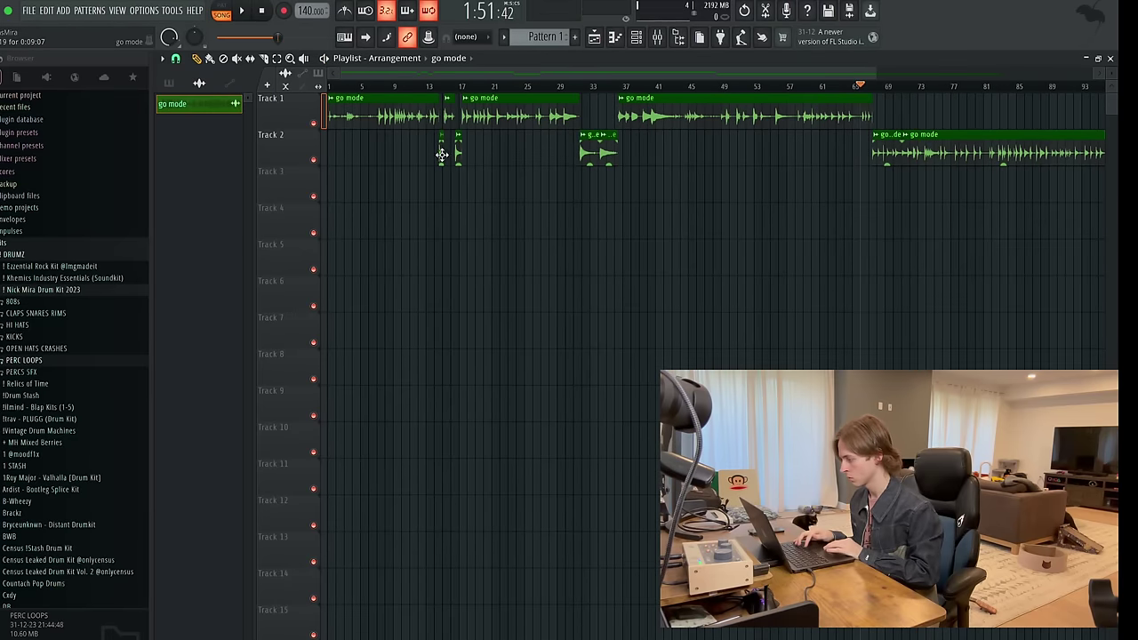
{"action": "key", "text": "space"}
{"action": "right_click", "coordinate": [362, 118]}
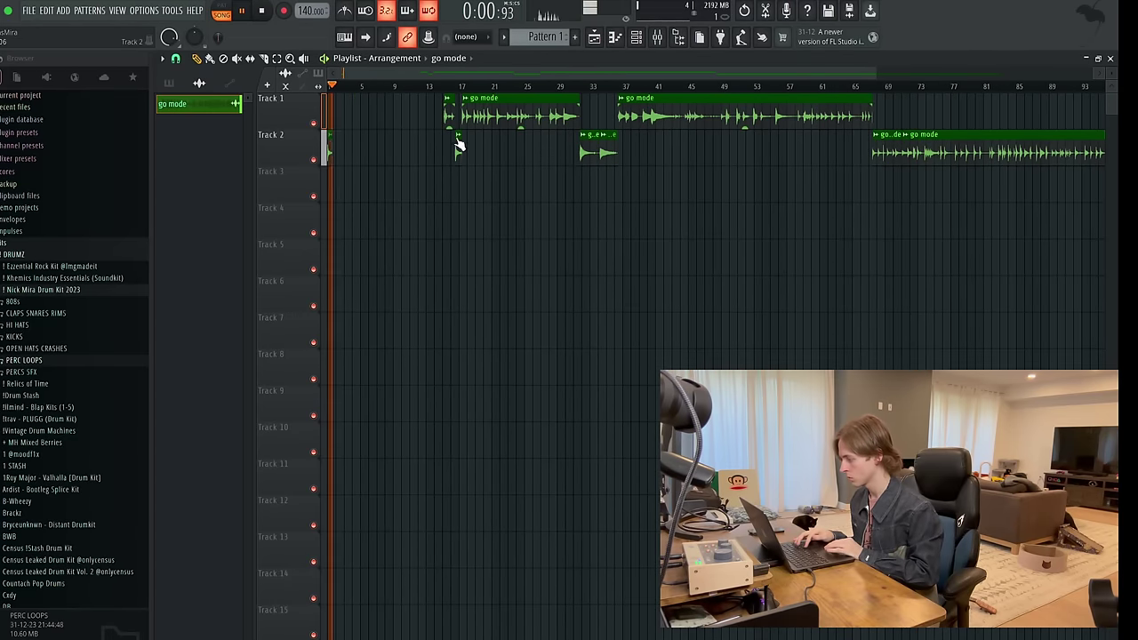
{"action": "key", "text": "space"}
{"action": "key", "text": "space"}
{"action": "left_click_drag", "start_coordinate": [459, 156], "coordinate": [346, 156]}
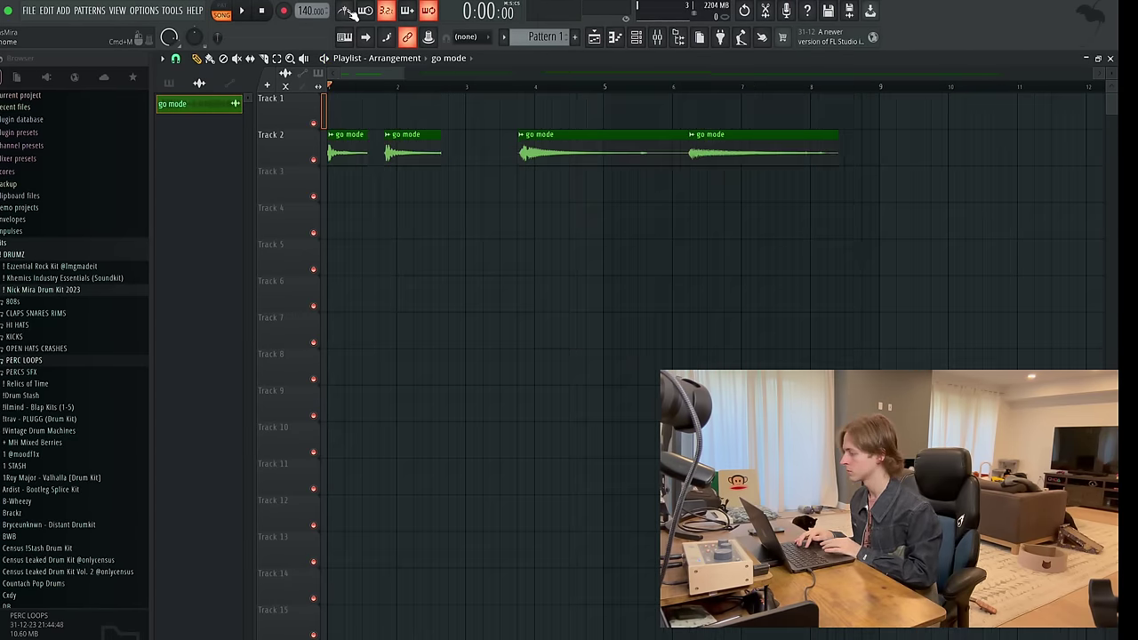
Turn on the metronome and, during playback, move the second chop to about bar 1.7 and the third to just before bar 3.
{"action": "left_click", "coordinate": [348, 12]}
{"action": "key", "text": "space"}
{"action": "left_click_drag", "start_coordinate": [405, 140], "coordinate": [397, 140]}
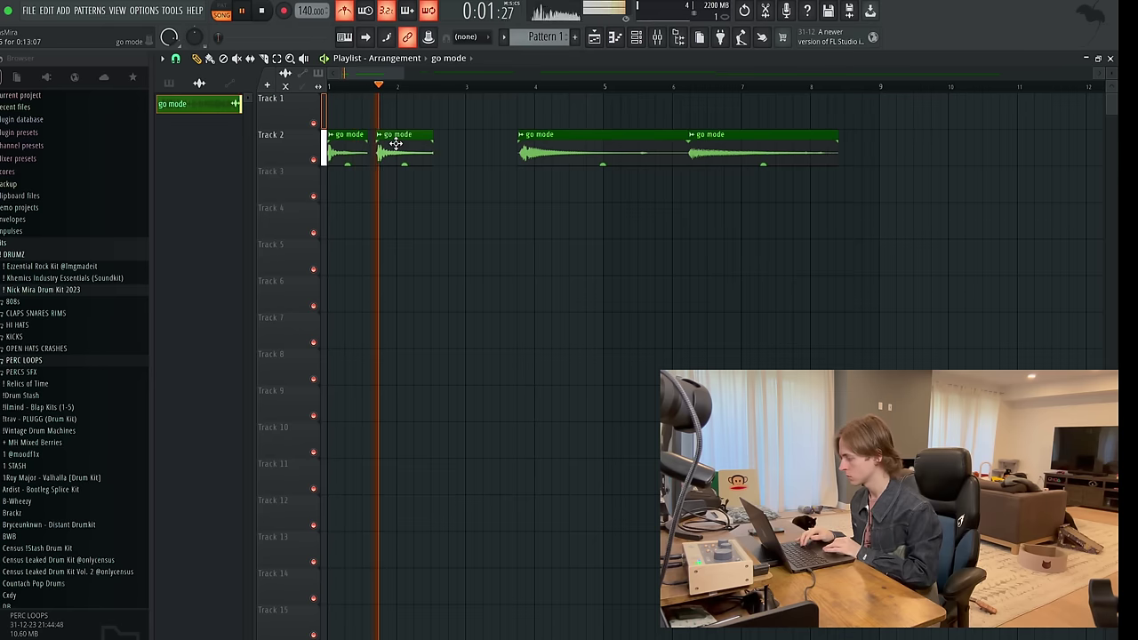
{"action": "left_click_drag", "start_coordinate": [563, 158], "coordinate": [497, 161]}
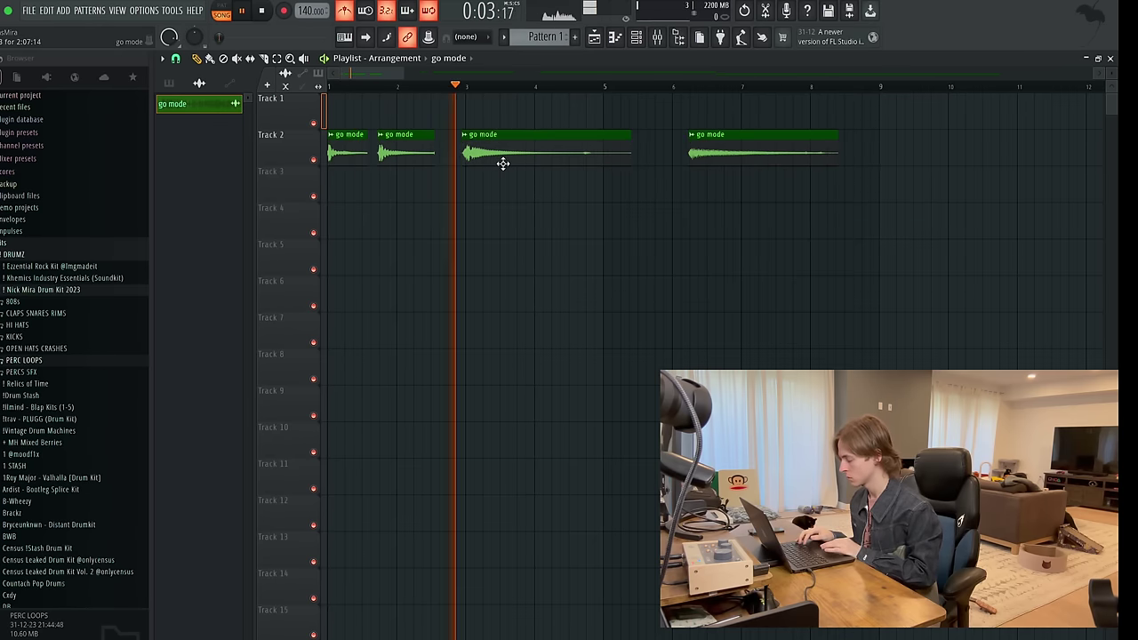
Move the fourth Track 2 chop to bar 7 and shorten it to end at about bar 8.5.
{"action": "left_click_drag", "start_coordinate": [711, 143], "coordinate": [581, 170]}
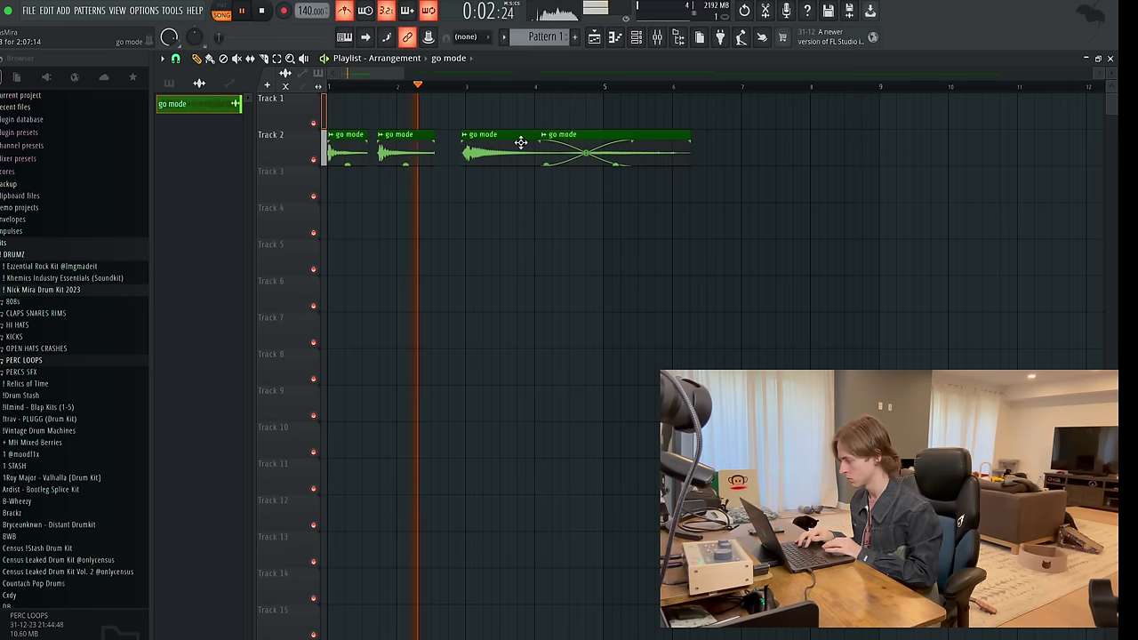
{"action": "left_click_drag", "start_coordinate": [670, 143], "coordinate": [774, 152]}
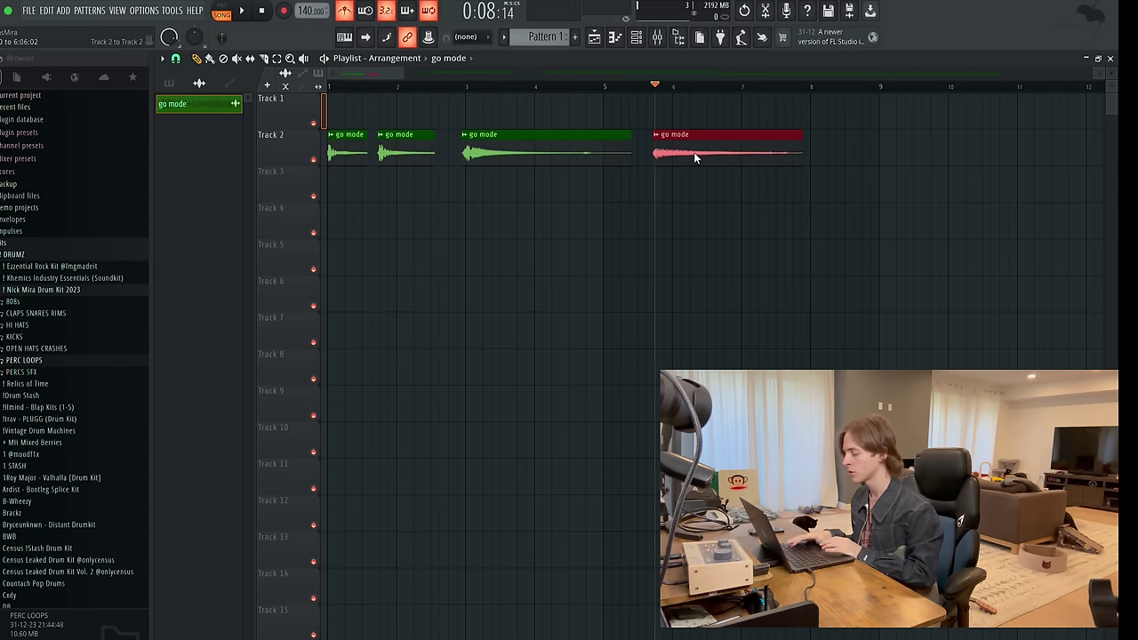
{"action": "left_click_drag", "start_coordinate": [693, 156], "coordinate": [758, 154]}
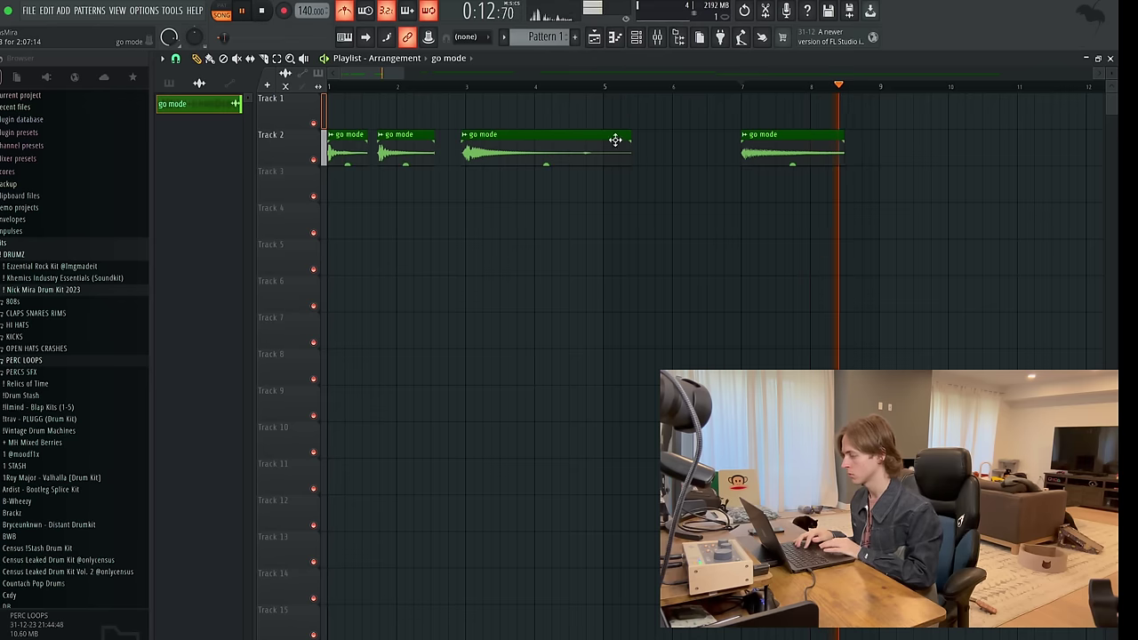
Move the second chop behind the bar 7 chop at about bar 8.5 and trim its end to bar 9.
{"action": "left_click_drag", "start_coordinate": [402, 148], "coordinate": [862, 144]}
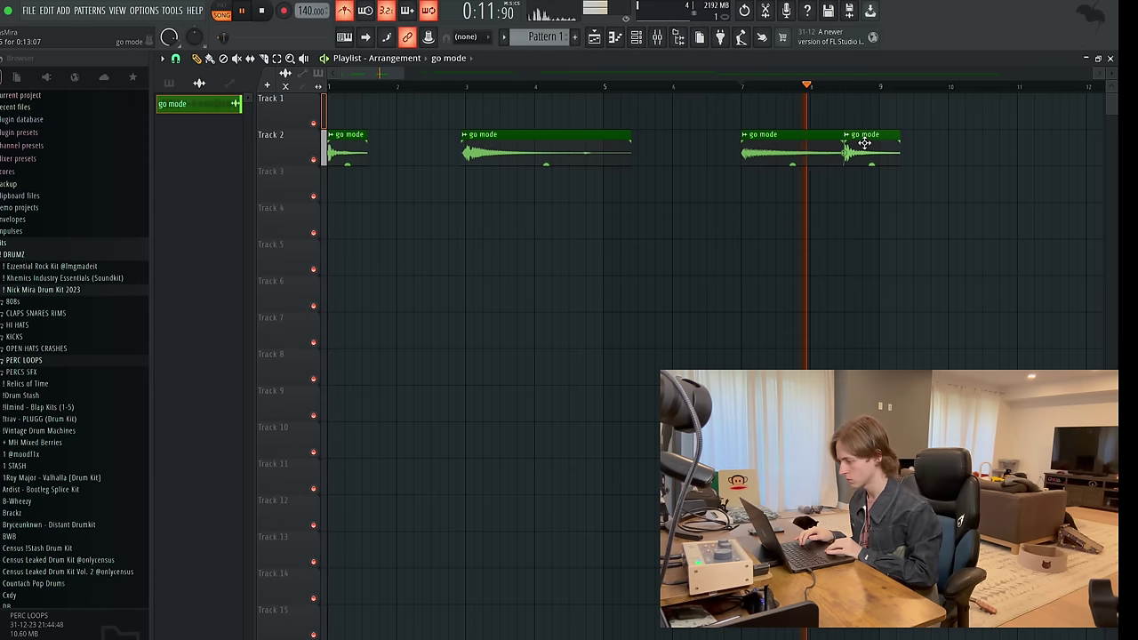
{"action": "key", "text": "ctrl+z"}
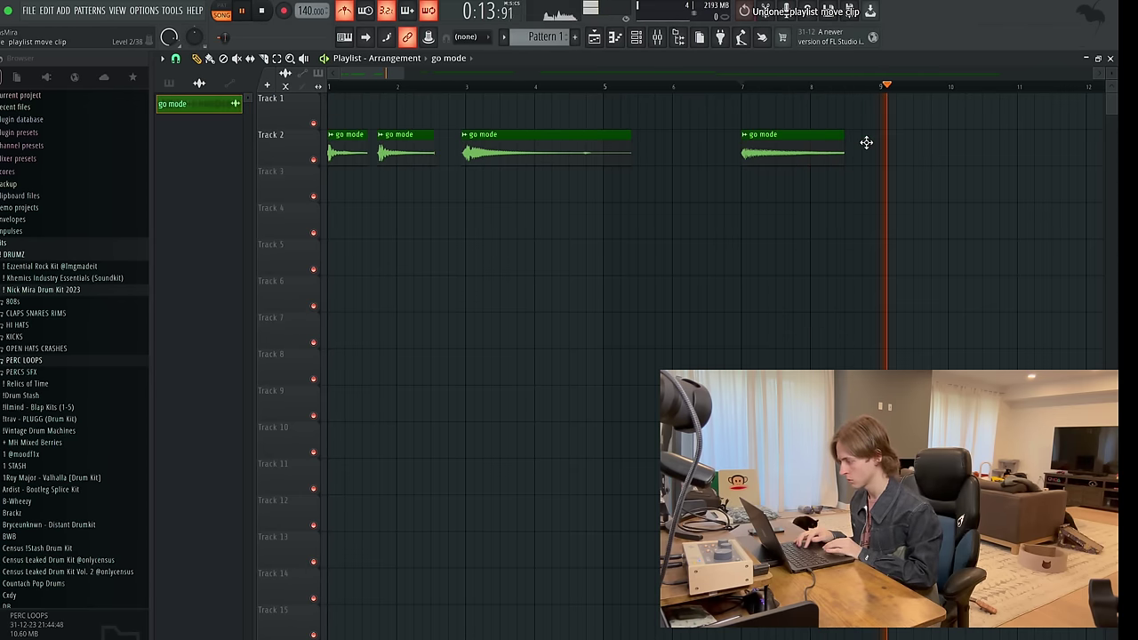
{"action": "left_click_drag", "start_coordinate": [383, 143], "coordinate": [852, 153]}
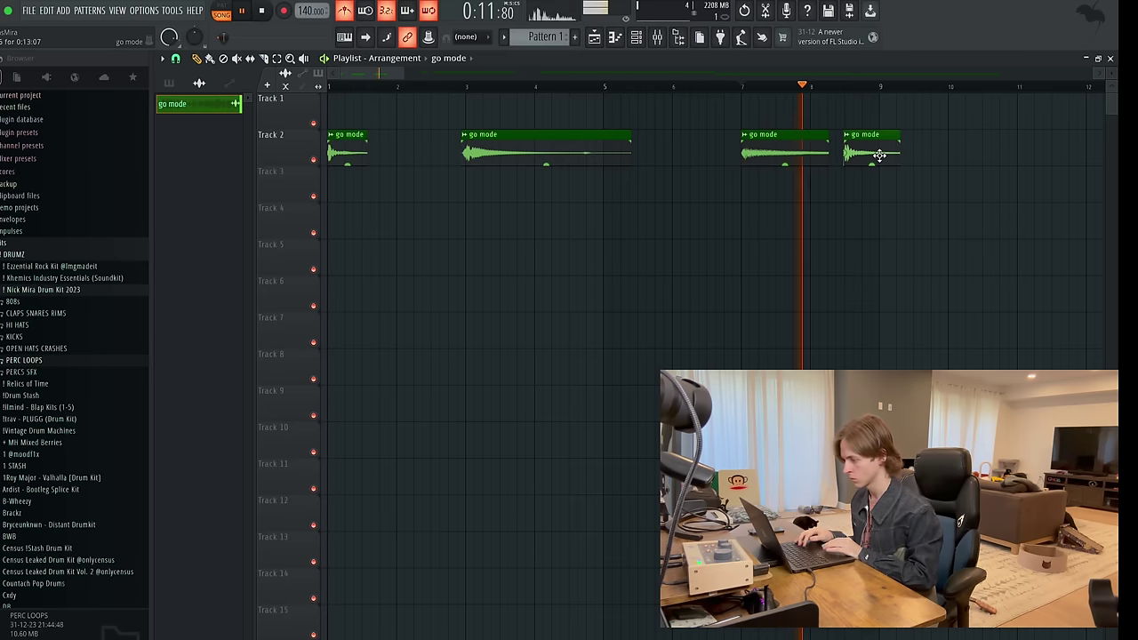
{"action": "left_click_drag", "start_coordinate": [889, 153], "coordinate": [880, 151]}
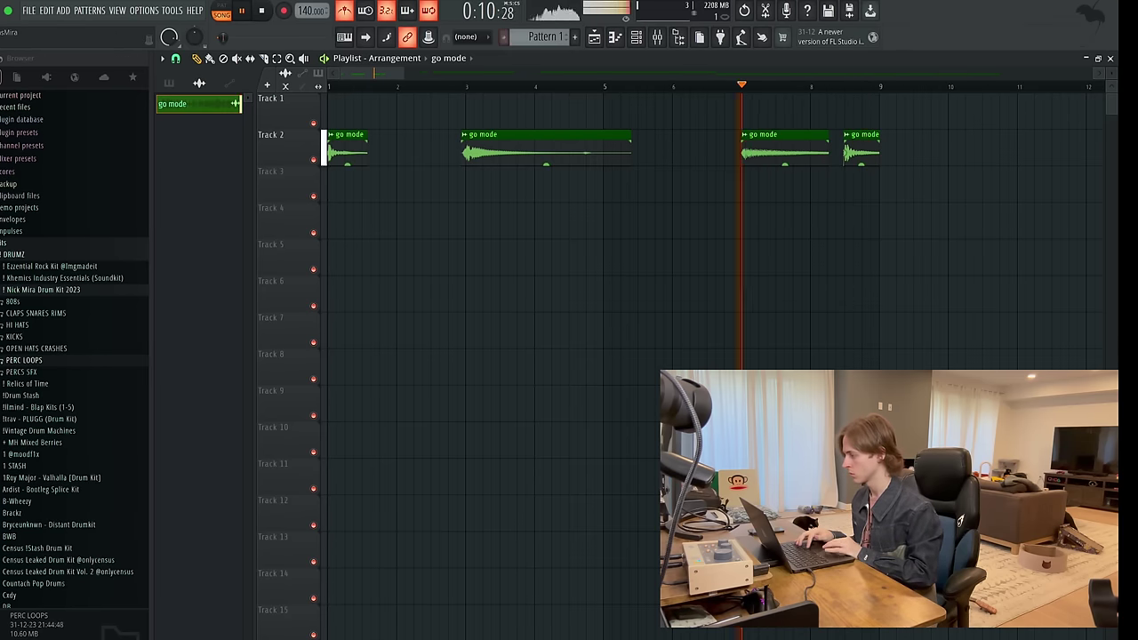
Move the chops near bars 1 and 3 to start at bar 9, and shift all clips six bars earlier.
{"action": "left_click_drag", "start_coordinate": [511, 115], "coordinate": [895, 156]}
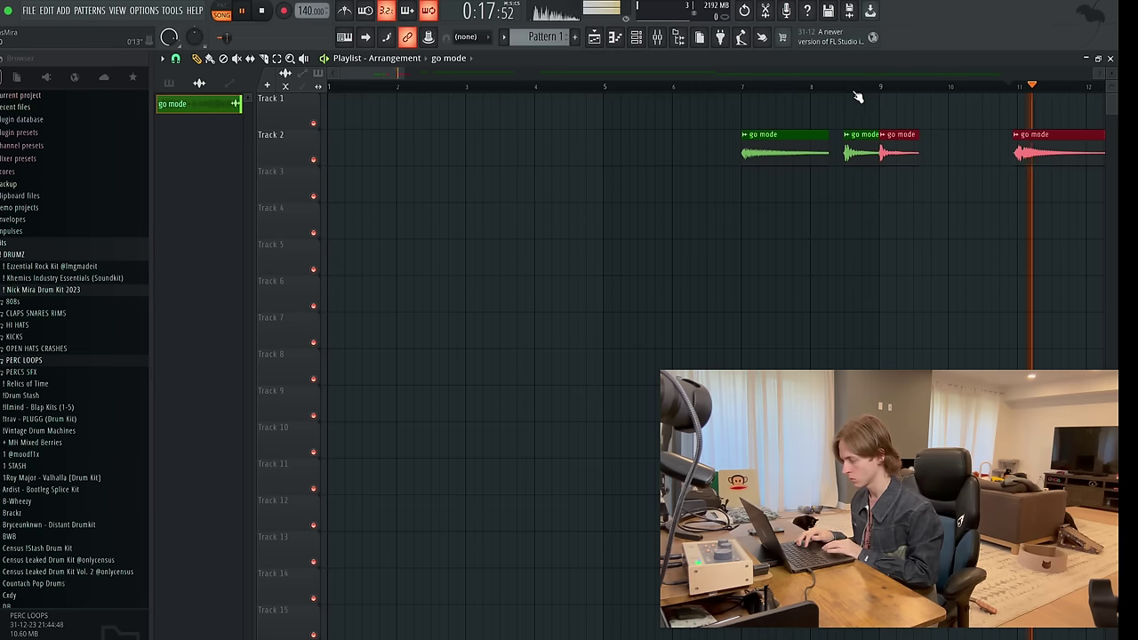
{"action": "key", "text": "ctrl+a"}
{"action": "left_click_drag", "start_coordinate": [760, 135], "coordinate": [193, 193]}
{"action": "key", "text": "space"}
{"action": "key", "text": "space"}
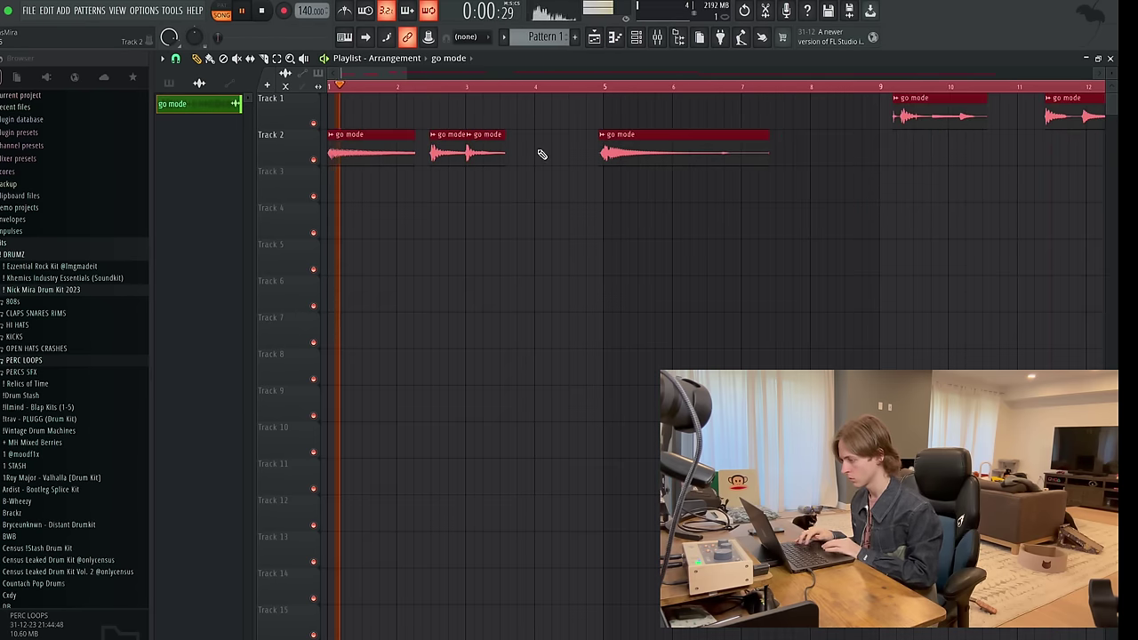
Trim the chop at bar 3 to end at about bar 3.5 and move the long Track 2 chop to about bar 4.5.
{"action": "left_click", "coordinate": [641, 134]}
{"action": "mouse_move", "coordinate": [437, 151]}
{"action": "left_mouse_down"}
{"action": "mouse_move", "coordinate": [531, 151]}
{"action": "mouse_move", "coordinate": [446, 151]}
{"action": "left_mouse_up"}
{"action": "left_click_drag", "start_coordinate": [541, 152], "coordinate": [482, 153]}
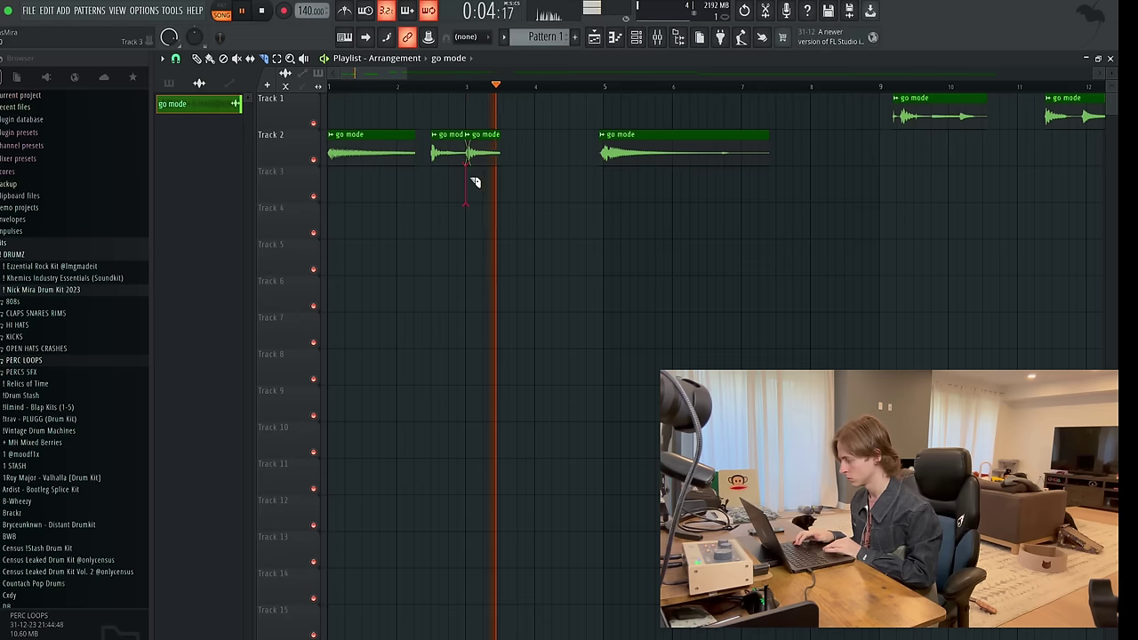
{"action": "key", "text": "space"}
{"action": "left_click_drag", "start_coordinate": [622, 151], "coordinate": [588, 151]}
{"action": "key", "text": "space"}
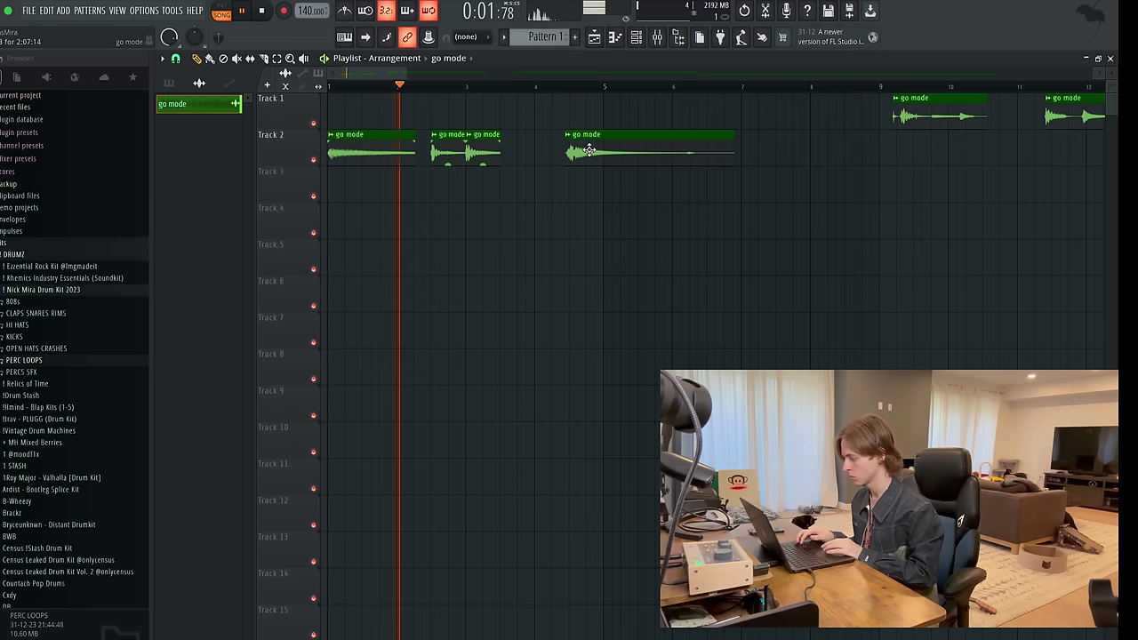
Move the long Track 2 chop to start at about bar 3.75, audition it, and cut off its tail at bar 5.
{"action": "left_click", "coordinate": [438, 151]}
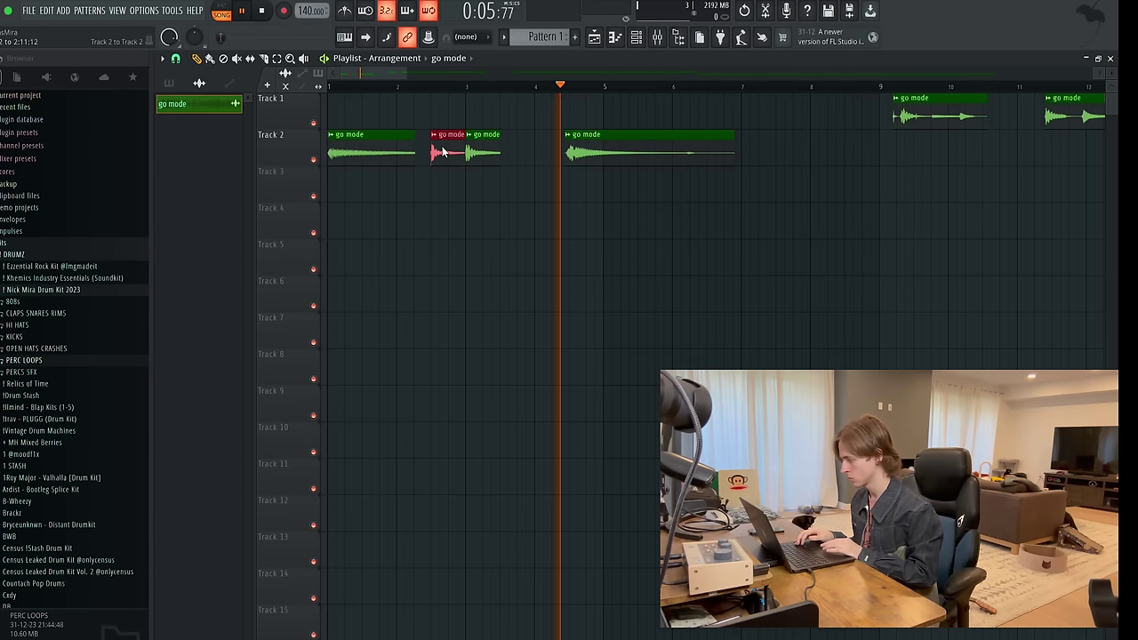
{"action": "key", "text": "space"}
{"action": "key", "text": "space"}
{"action": "left_click_drag", "start_coordinate": [611, 149], "coordinate": [560, 153]}
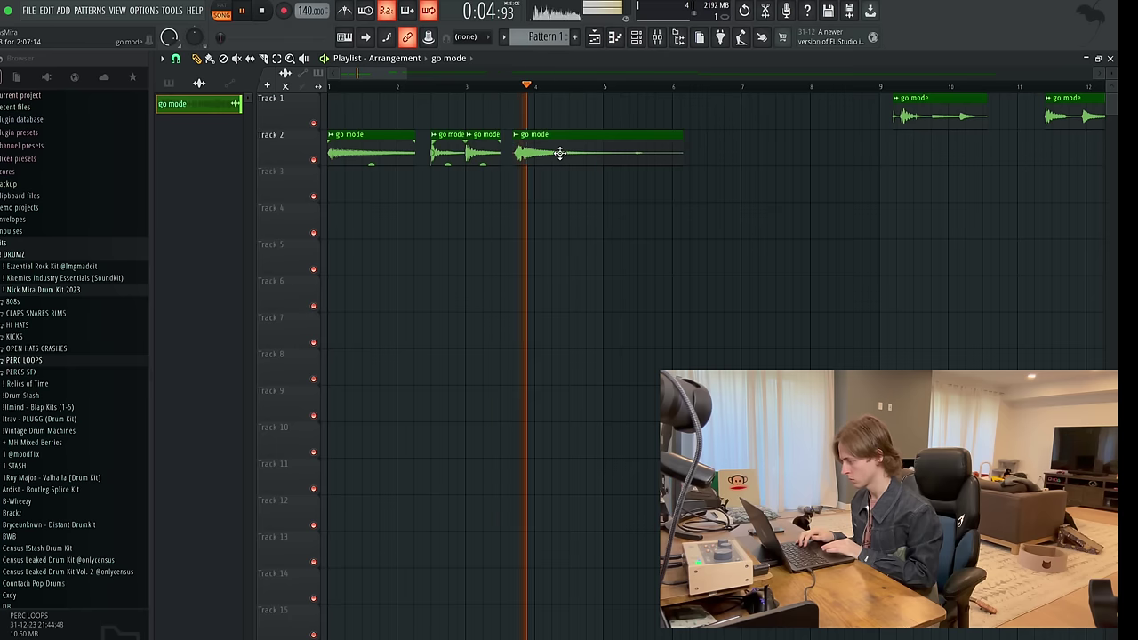
{"action": "key", "text": "space"}
{"action": "key", "text": "space"}
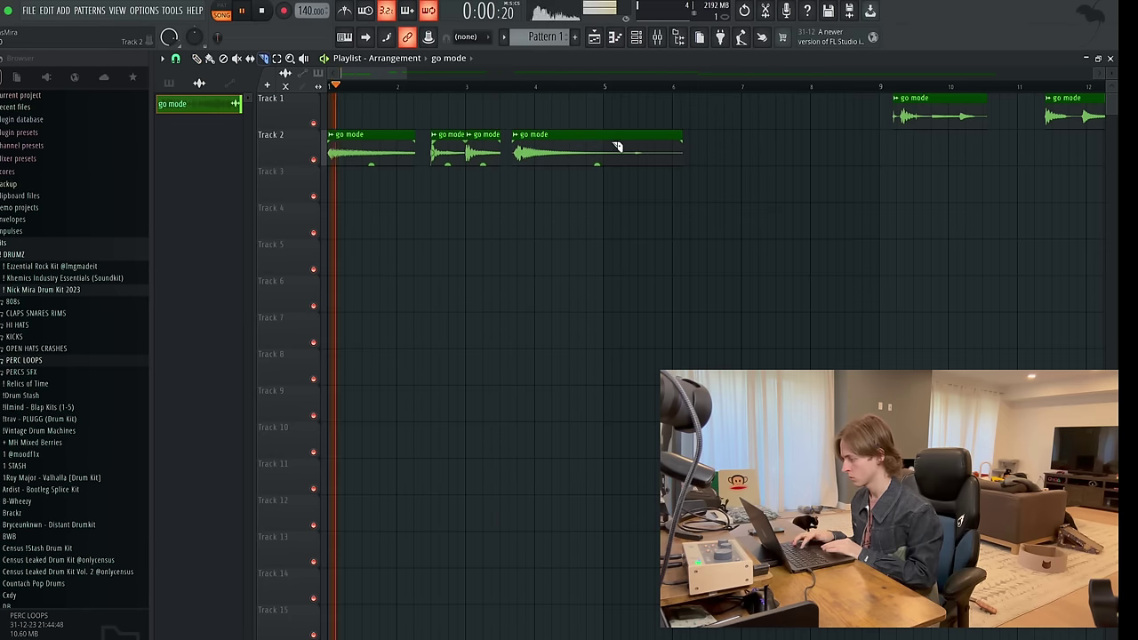
{"action": "left_click", "coordinate": [613, 144]}
{"action": "key", "text": "p"}
{"action": "right_click", "coordinate": [612, 144]}
Select all four Track 2 chops and duplicate them into bars 5 to 9.
{"action": "left_click_drag", "start_coordinate": [641, 183], "coordinate": [227, 171]}
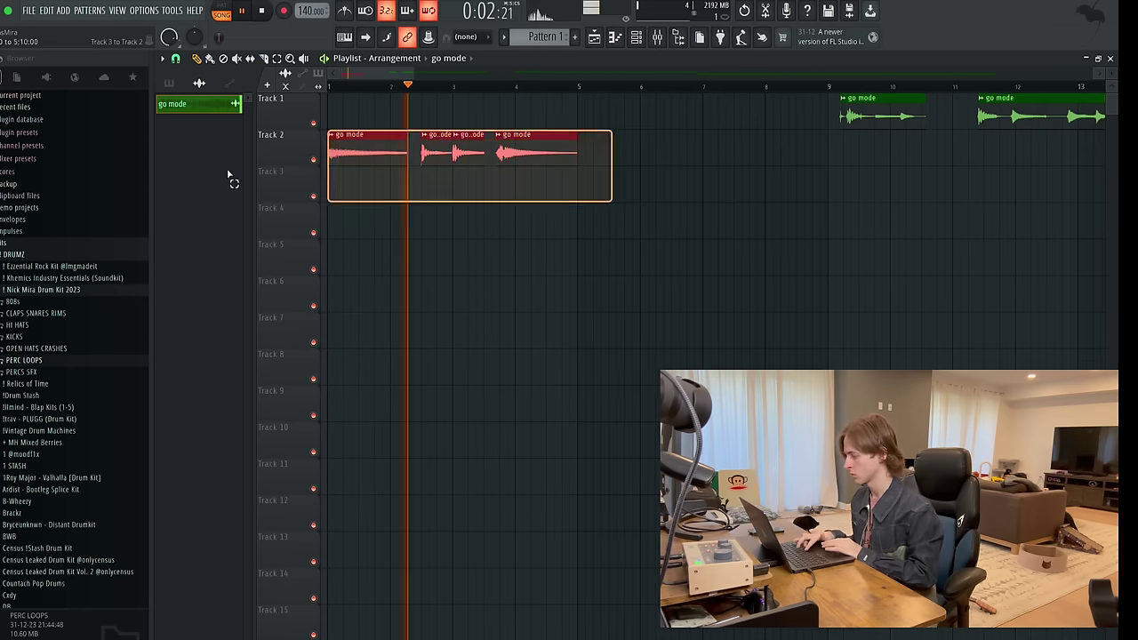
{"action": "key", "text": "ctrl+b"}
{"action": "key", "text": "ctrl+d"}
{"action": "double_click", "coordinate": [562, 152]}
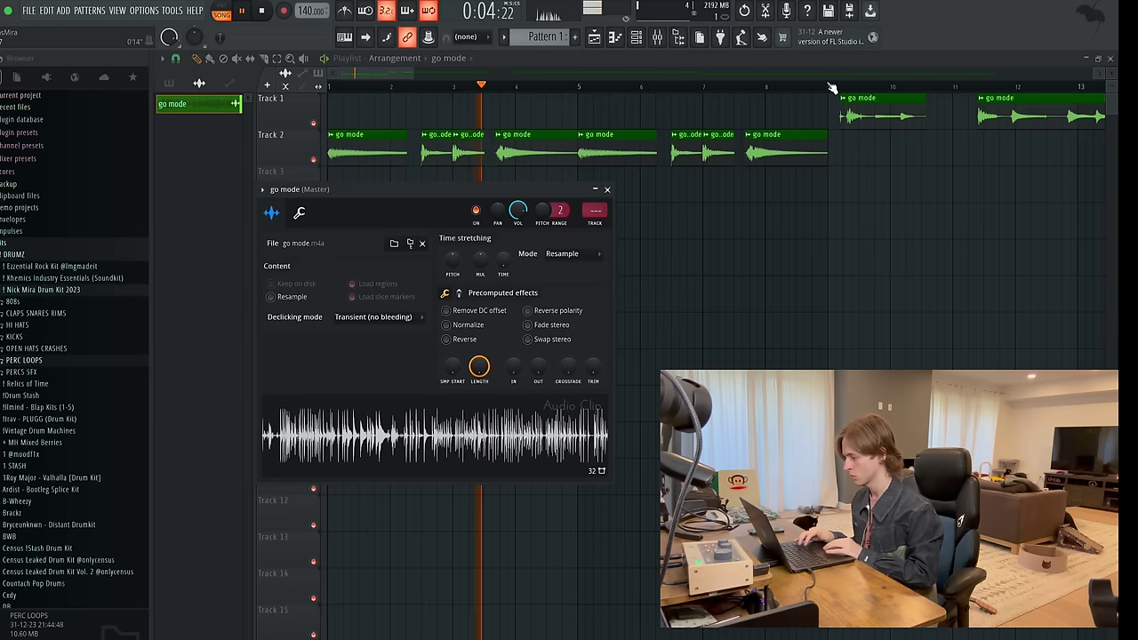
{"action": "key", "text": "Escape"}
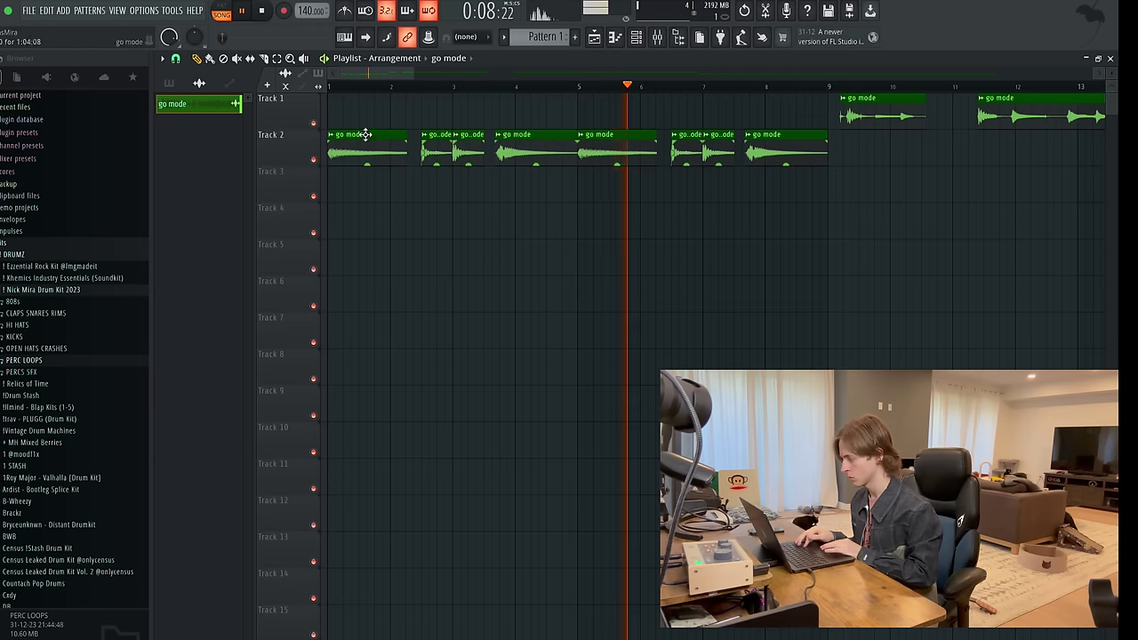
Consolidate the Track 2 chops from bars 1 to 9 into one audio clip and set its time-stretching mode to Stretch.
{"action": "left_click_drag", "start_coordinate": [342, 120], "coordinate": [760, 197]}
{"action": "key", "text": "space"}
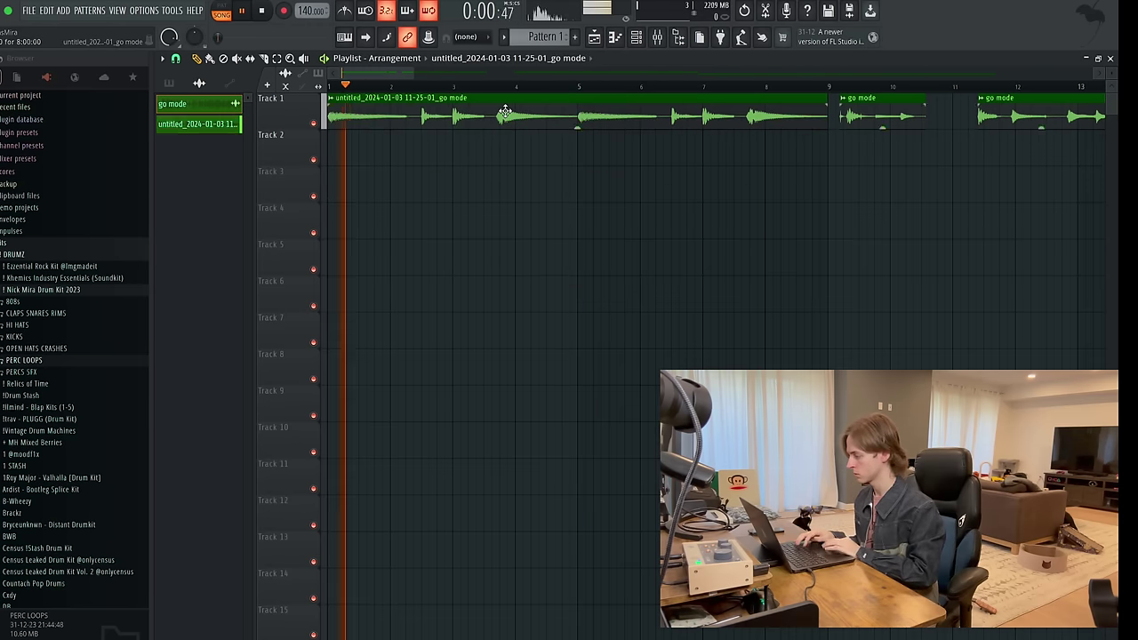
{"action": "double_click", "coordinate": [504, 107]}
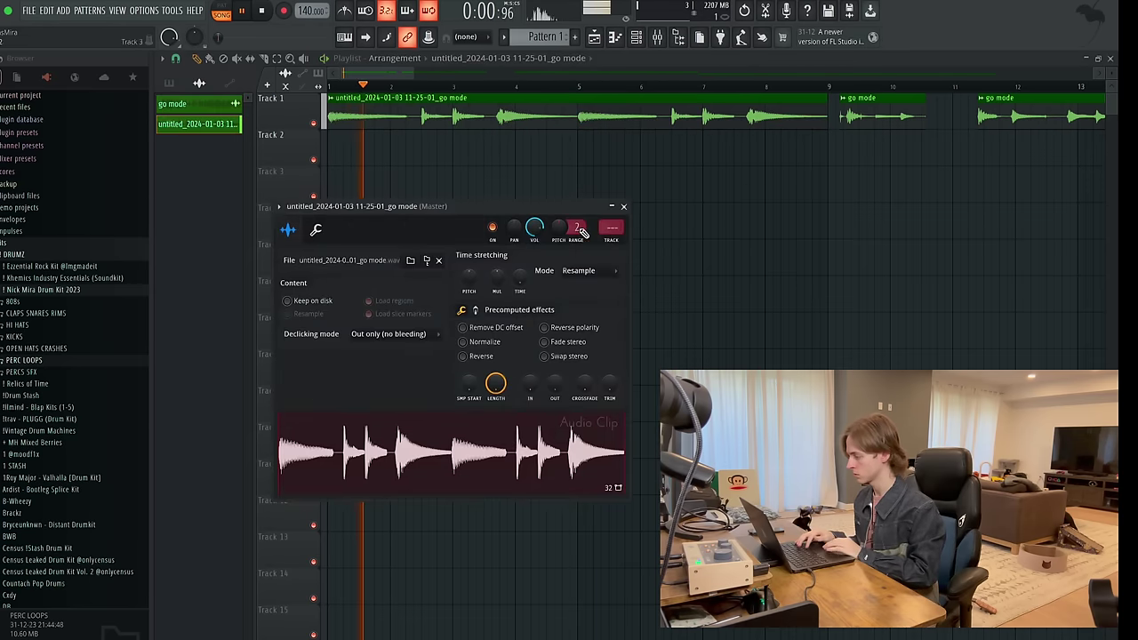
{"action": "left_click", "coordinate": [578, 273]}
{"action": "left_click", "coordinate": [579, 315]}
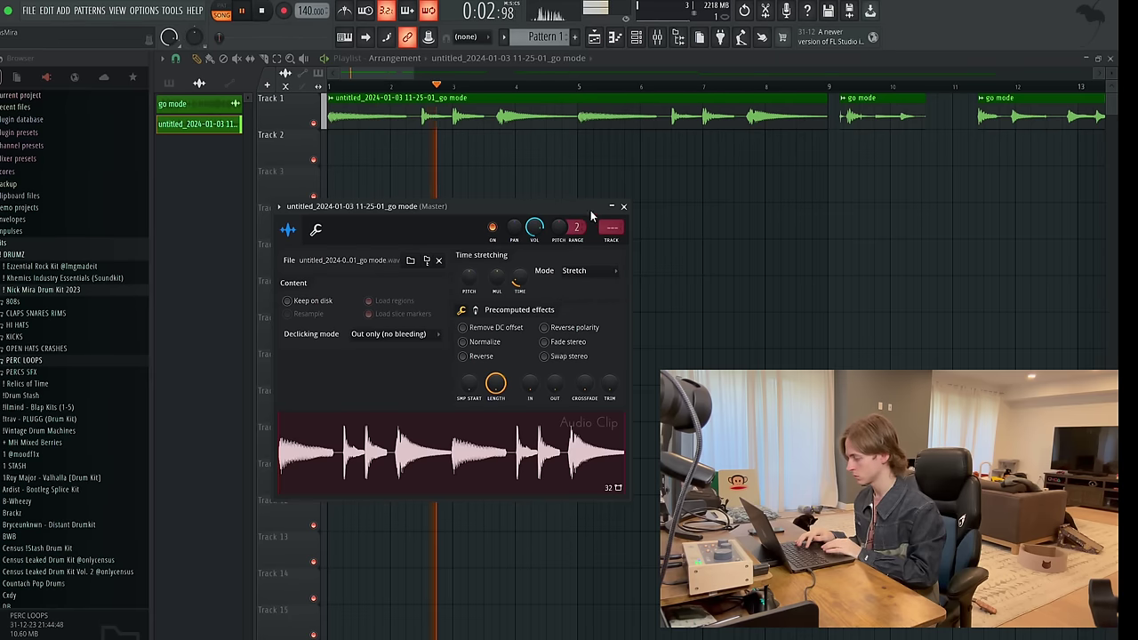
Route the consolidated clip to mixer track 2 and load RC-20 Retro Color in its first effect slot.
{"action": "left_click", "coordinate": [612, 233]}
{"action": "left_click", "coordinate": [783, 255]}
{"action": "mouse_move", "coordinate": [745, 269]}
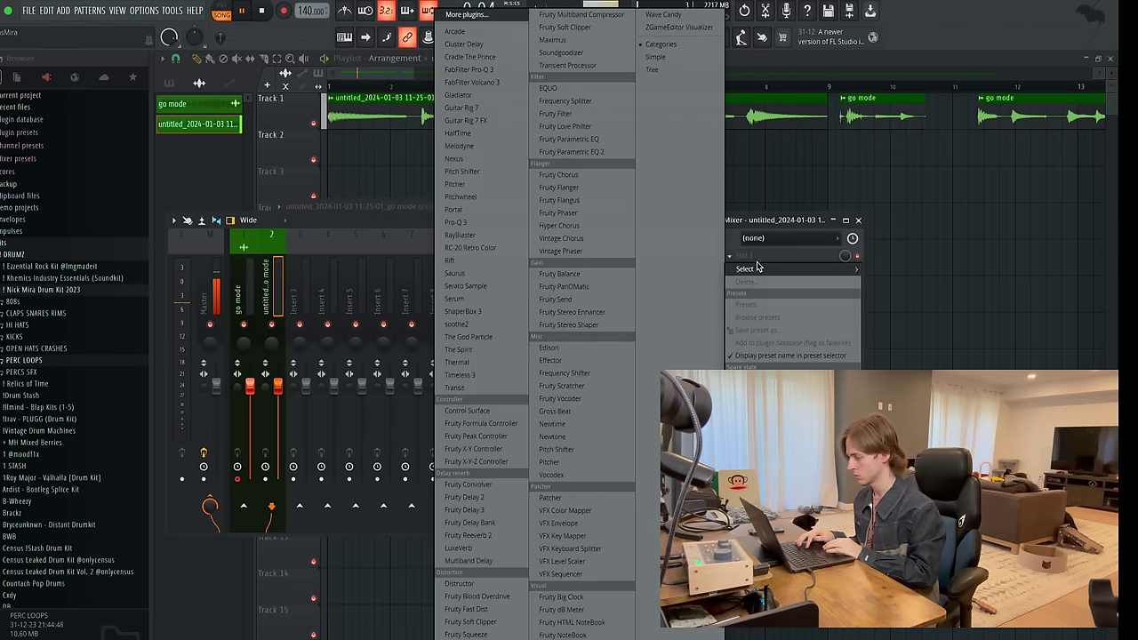
{"action": "left_click", "coordinate": [496, 247]}
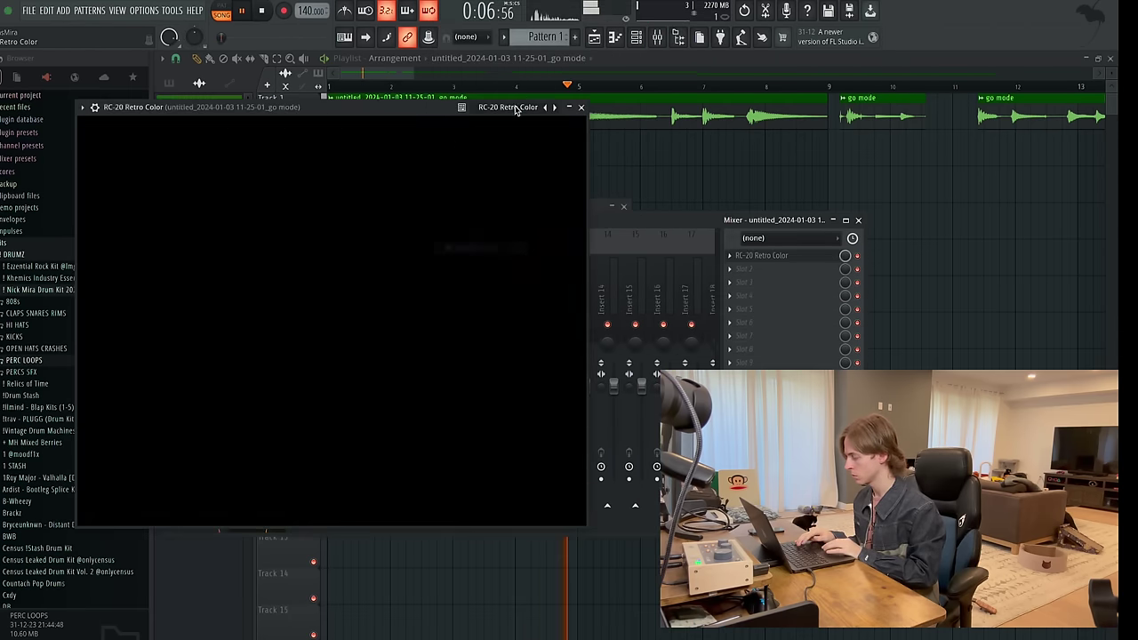
Load the Vinyl 3 preset in RC-20, set Wobble to 0% and turn the Noise amount down.
{"action": "left_click", "coordinate": [385, 148]}
{"action": "left_click_drag", "start_coordinate": [213, 414], "coordinate": [190, 485]}
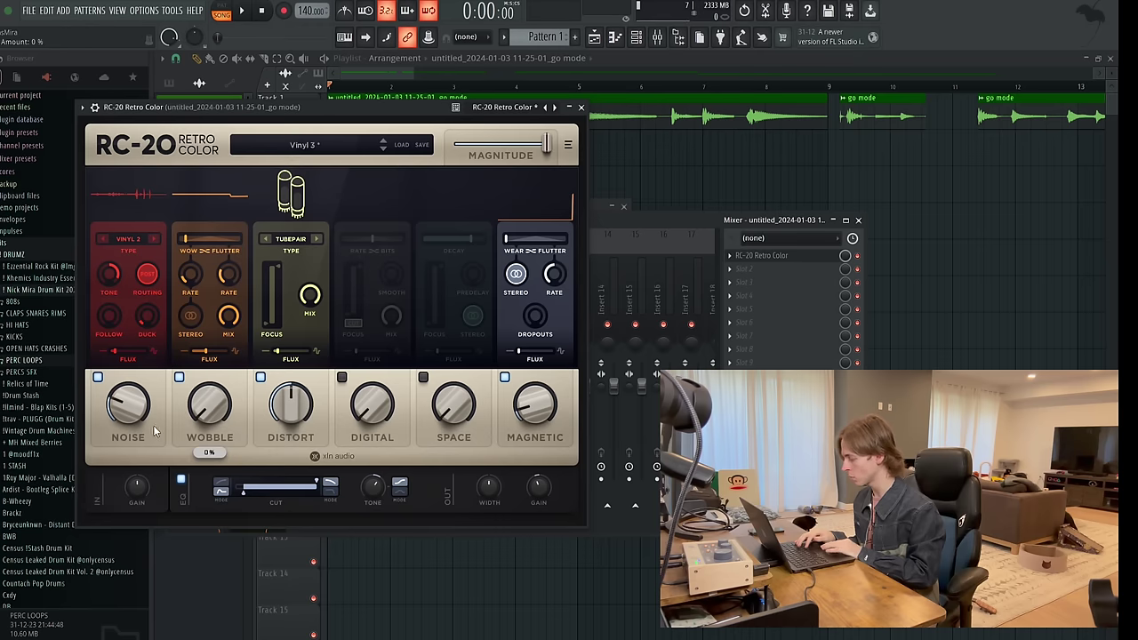
{"action": "left_click_drag", "start_coordinate": [143, 418], "coordinate": [101, 557]}
{"action": "scroll", "coordinate": [102, 558], "scroll_direction": "down", "scroll_amount": 1}
{"action": "left_click", "coordinate": [581, 107]}
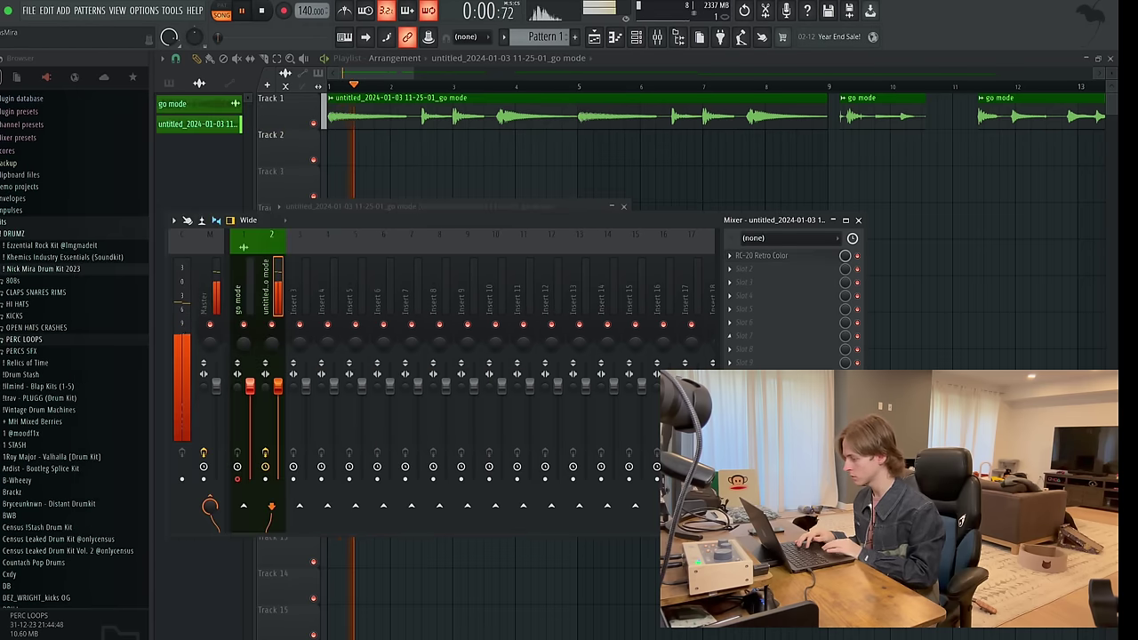
Add Hyper Chorus in the second effect slot with its mix level at 70%, and Fruity Delay 2 in the third.
{"action": "left_click", "coordinate": [775, 269]}
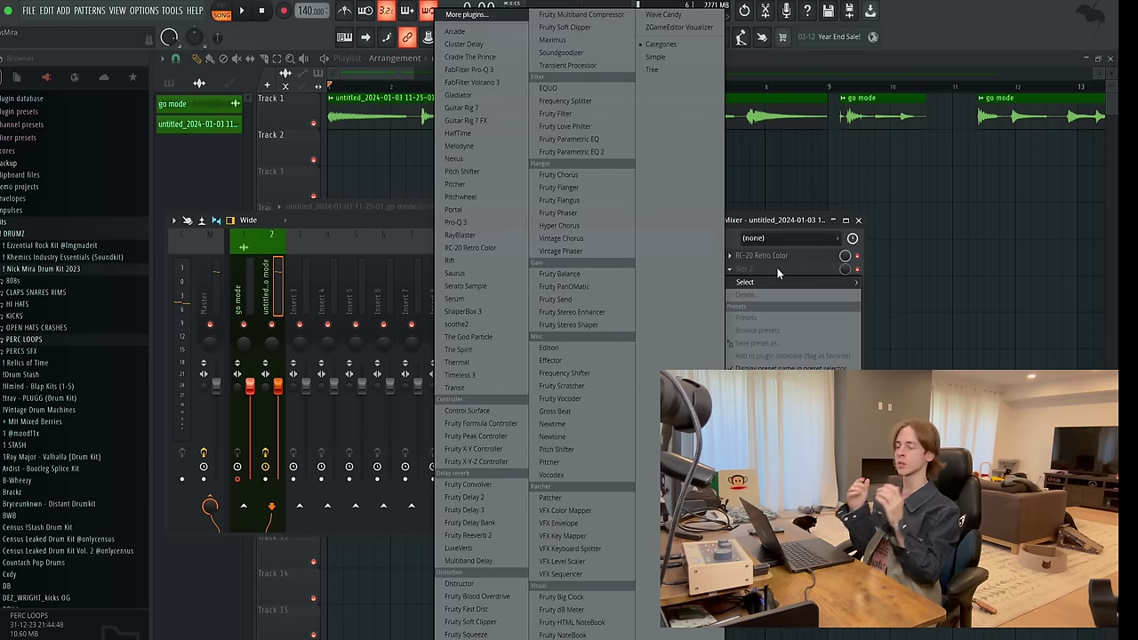
{"action": "left_click", "coordinate": [560, 226]}
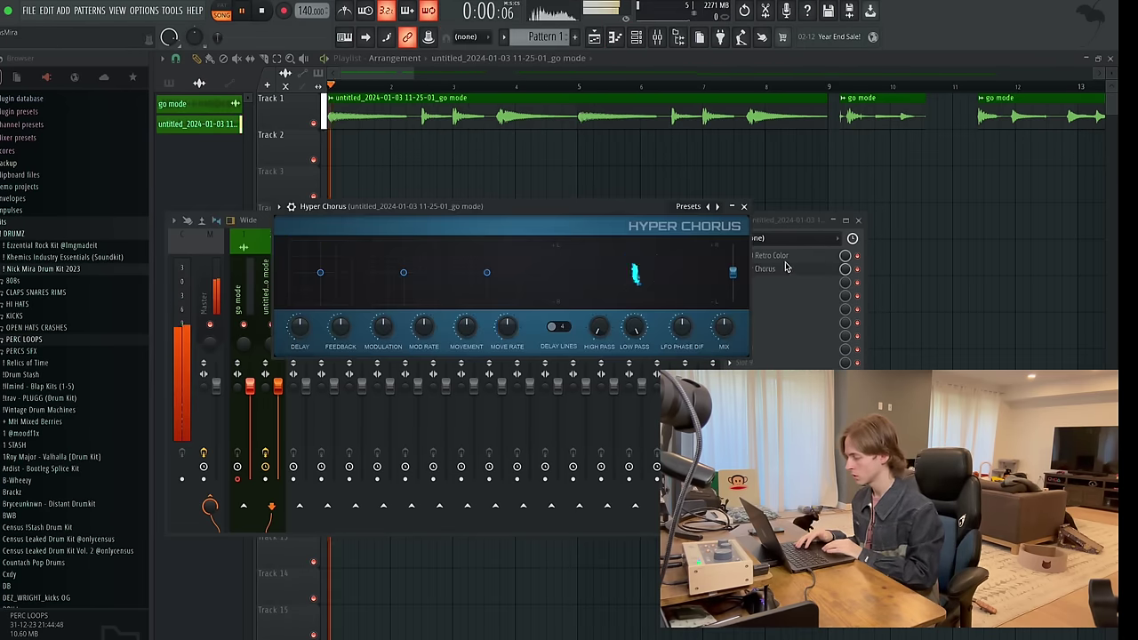
{"action": "left_click", "coordinate": [845, 278]}
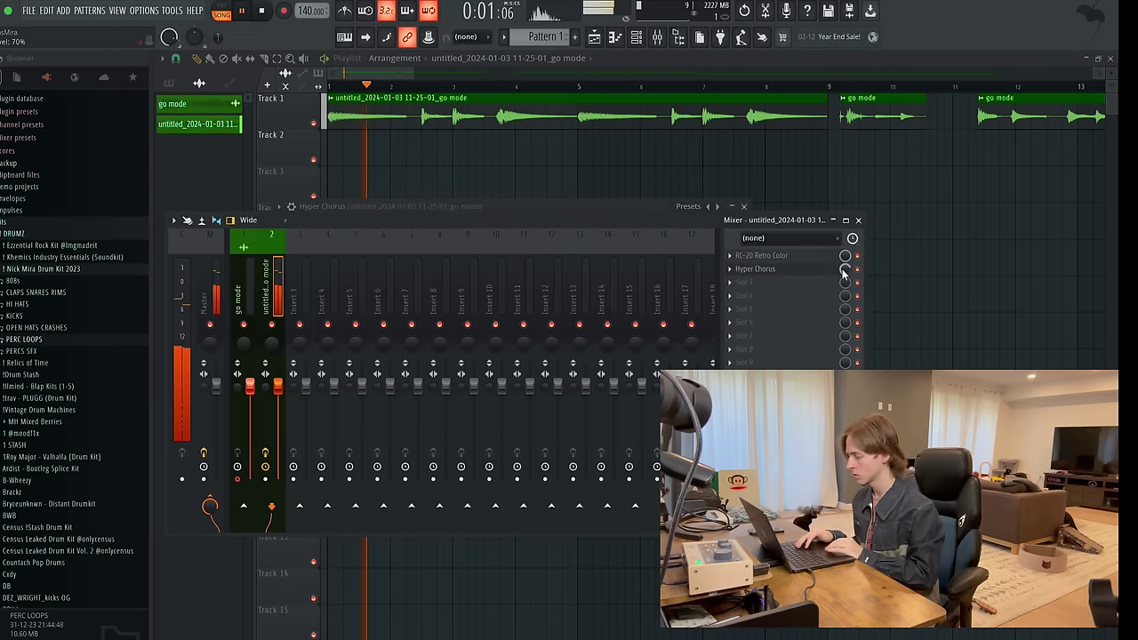
{"action": "left_click", "coordinate": [801, 287]}
{"action": "left_click", "coordinate": [487, 498]}
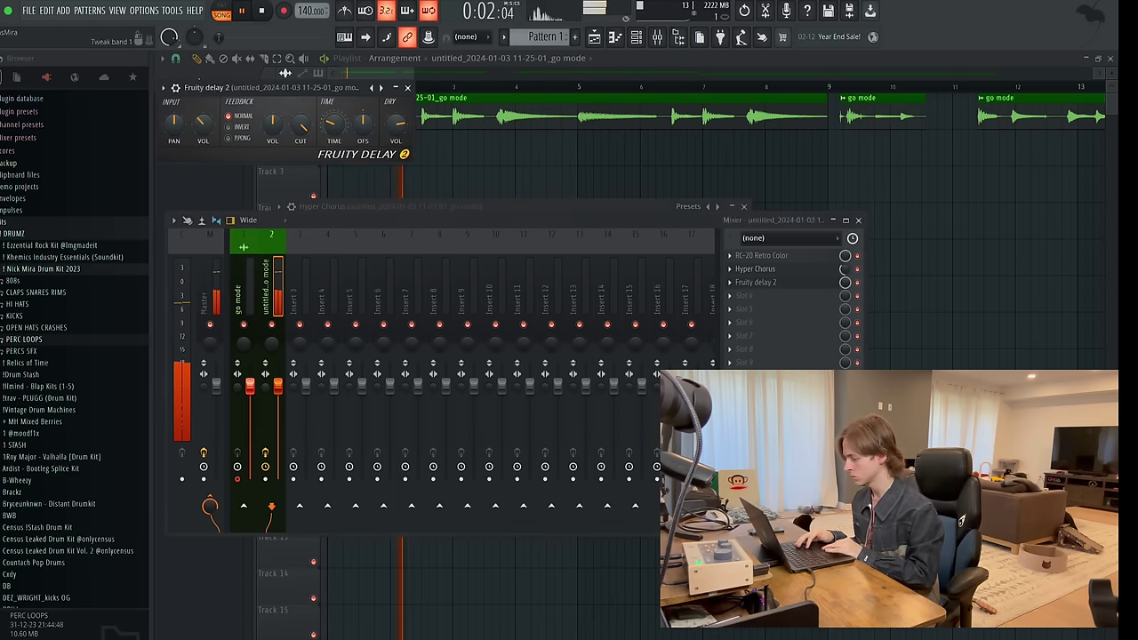
{"action": "left_click_drag", "start_coordinate": [793, 426], "coordinate": [764, 426]}
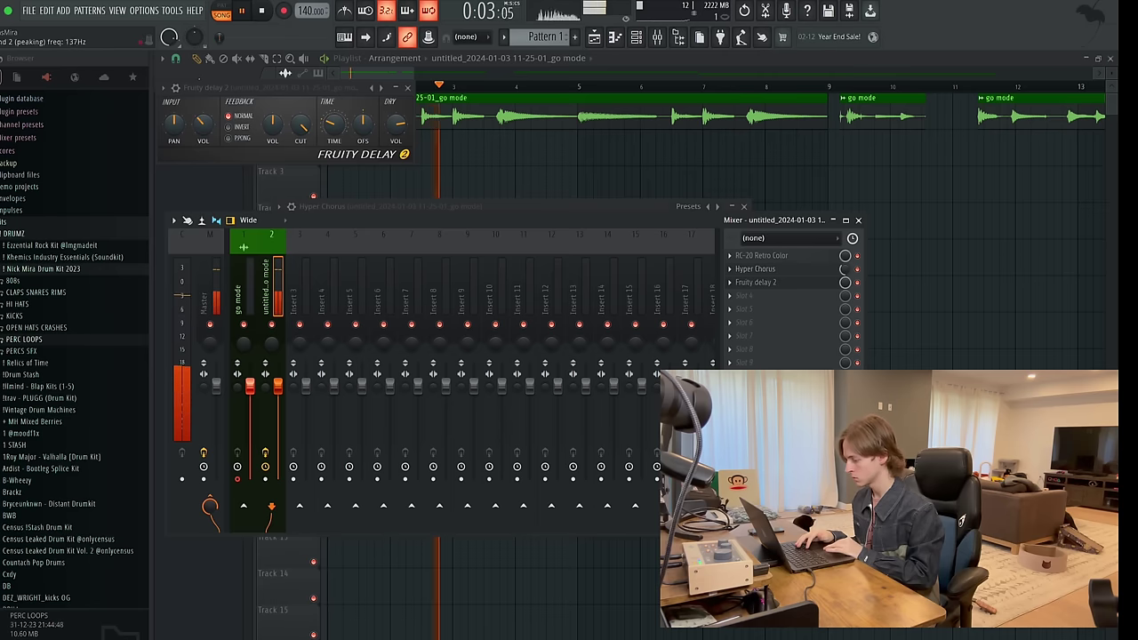
Add Fruity Parametric EQ 2 in the fourth effect slot and choose the 40Hz + 18kHz cut preset.
{"action": "left_click", "coordinate": [777, 306]}
{"action": "left_click", "coordinate": [583, 189]}
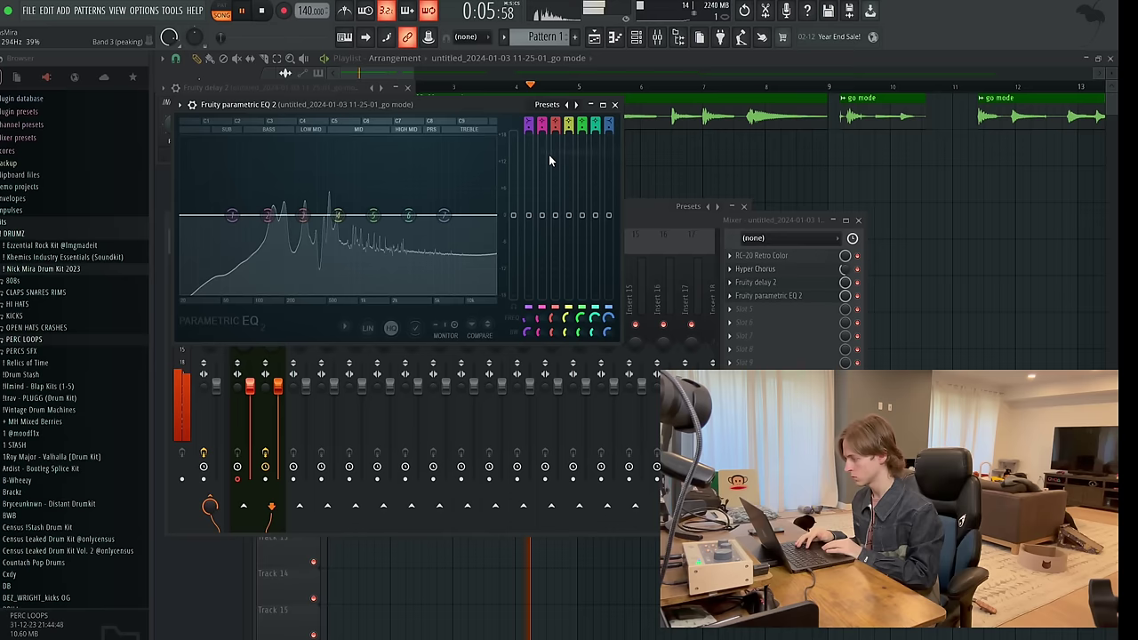
{"action": "left_click", "coordinate": [575, 104]}
{"action": "left_click", "coordinate": [575, 104]}
{"action": "left_click", "coordinate": [575, 104]}
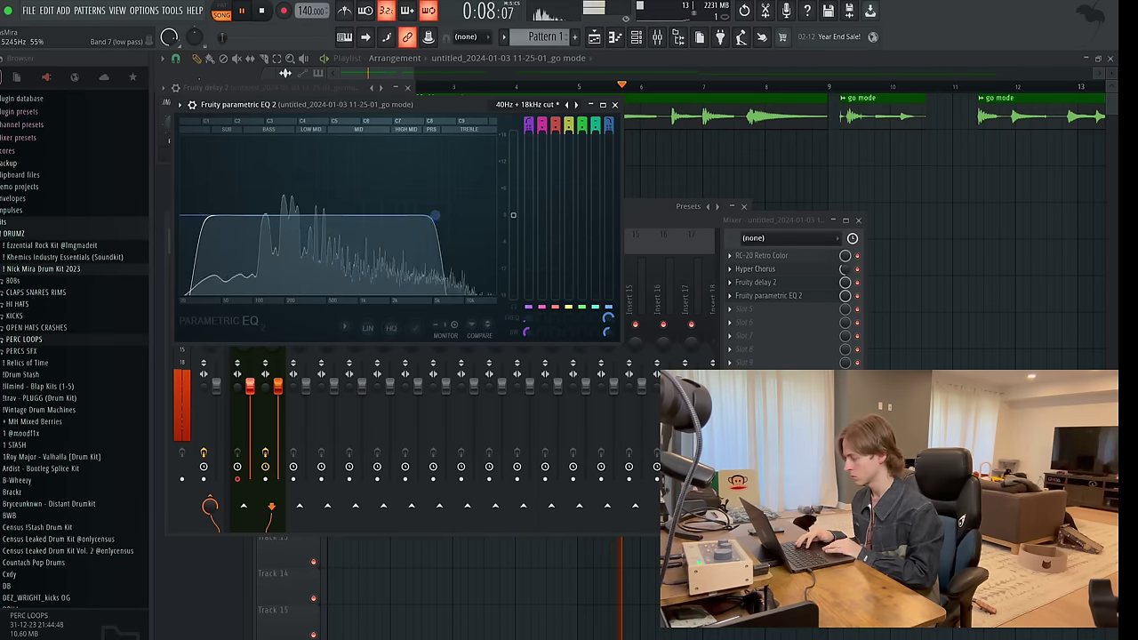
Lower the EQ's low-pass, move the high-pass to about 90 Hz with a gentler slope, and raise the main level to about 5.8 dB.
{"action": "left_click_drag", "start_coordinate": [435, 216], "coordinate": [379, 203]}
{"action": "left_click_drag", "start_coordinate": [204, 216], "coordinate": [249, 215]}
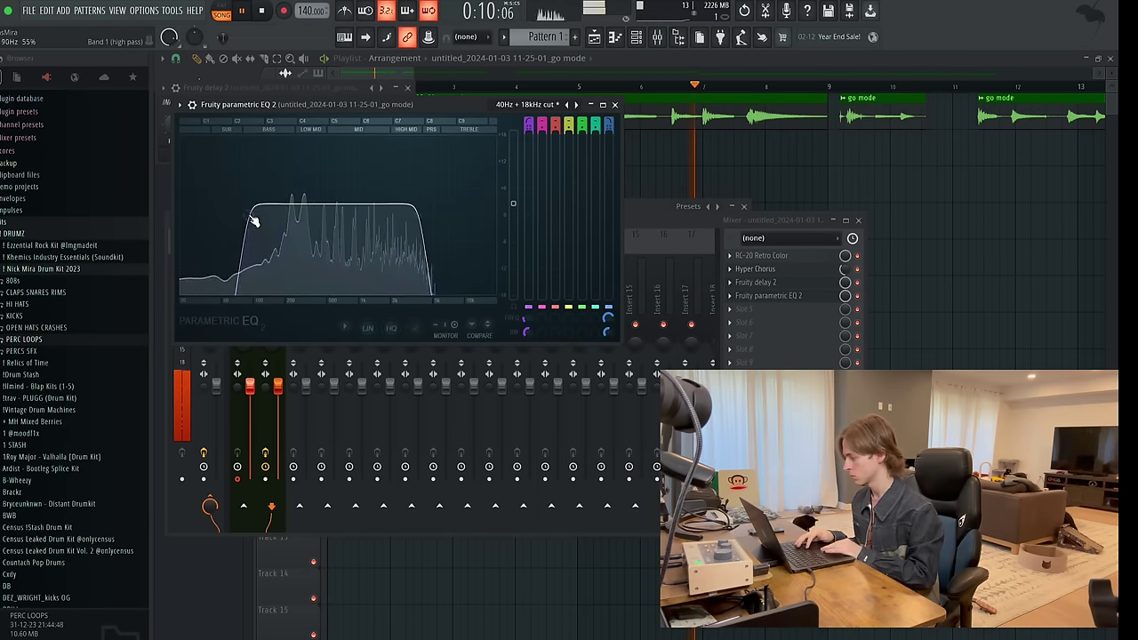
{"action": "scroll", "coordinate": [250, 216], "scroll_direction": "up", "scroll_amount": 8}
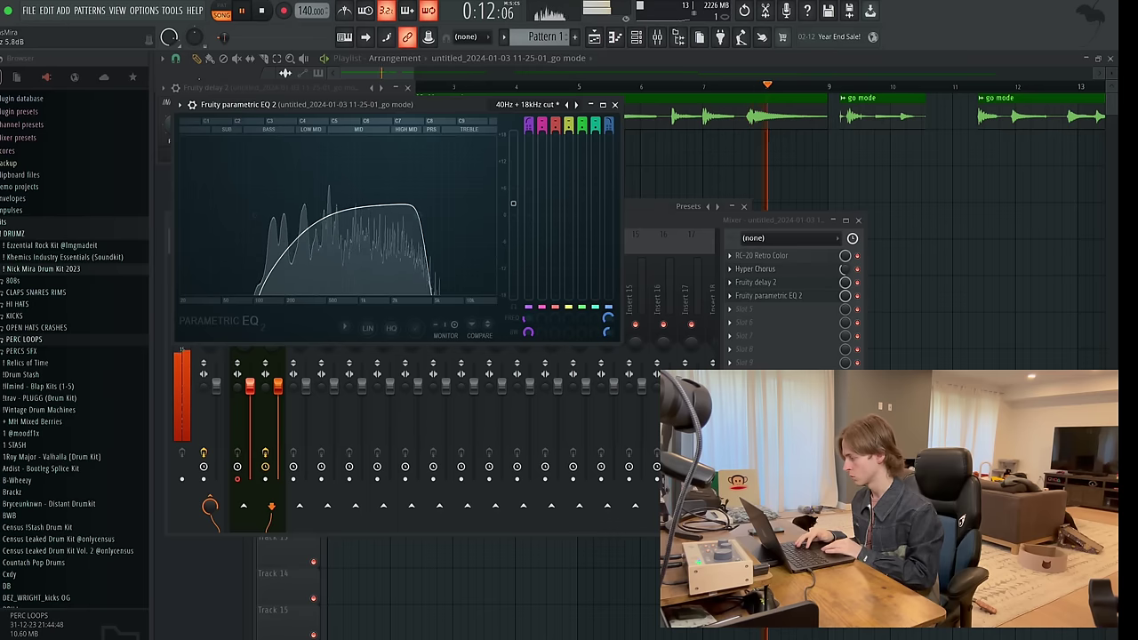
{"action": "left_click_drag", "start_coordinate": [382, 204], "coordinate": [381, 191]}
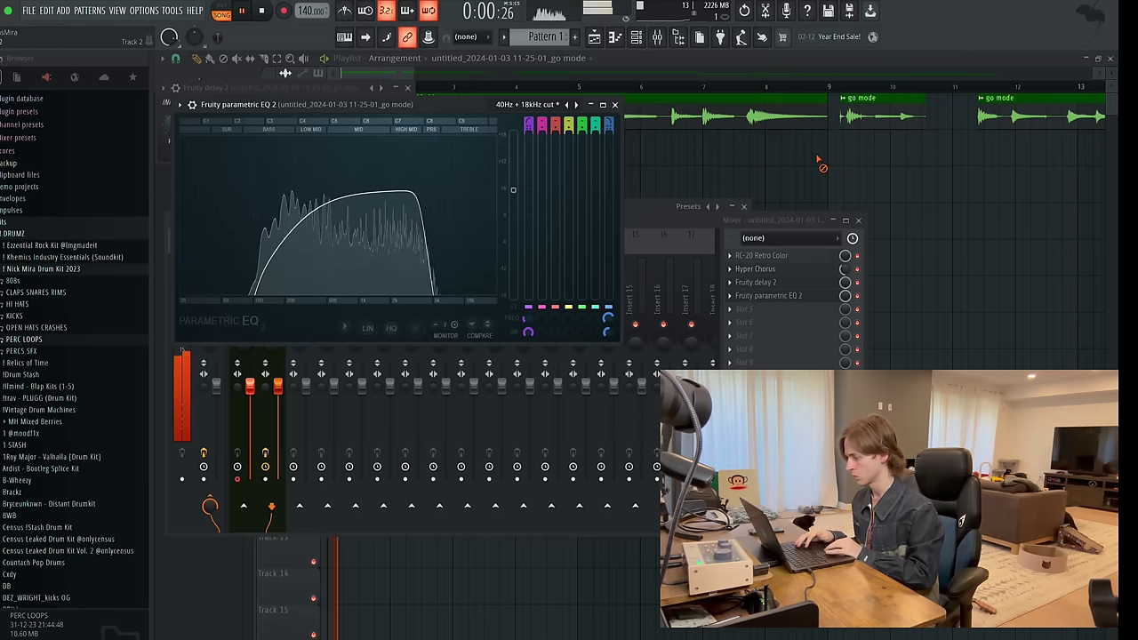
Place a copy of the consolidated loop on Track 2, aligned to bar 1.
{"action": "right_click", "coordinate": [820, 161]}
{"action": "scroll", "coordinate": [819, 163], "scroll_direction": "down", "scroll_amount": 4}
{"action": "left_click", "coordinate": [458, 95]}
{"action": "key", "text": "space"}
{"action": "left_click_drag", "start_coordinate": [338, 160], "coordinate": [325, 161]}
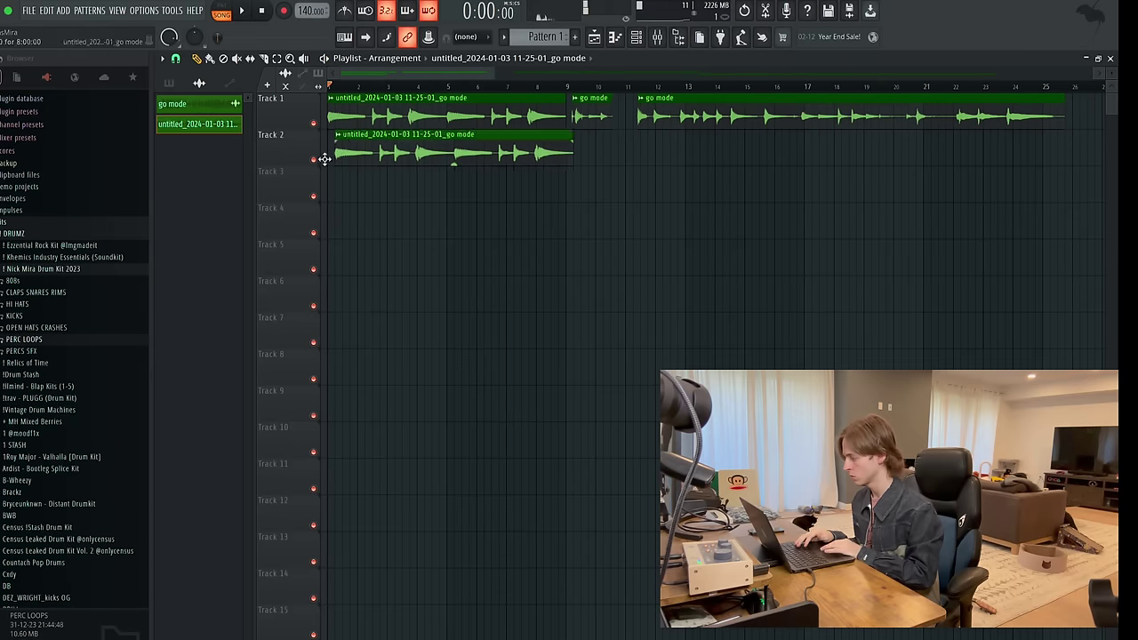
Try a raised time-stretching pitch on the Track 2 copy, audition it, and delete the copy from the playlist.
{"action": "double_click", "coordinate": [326, 158]}
{"action": "key", "text": "space"}
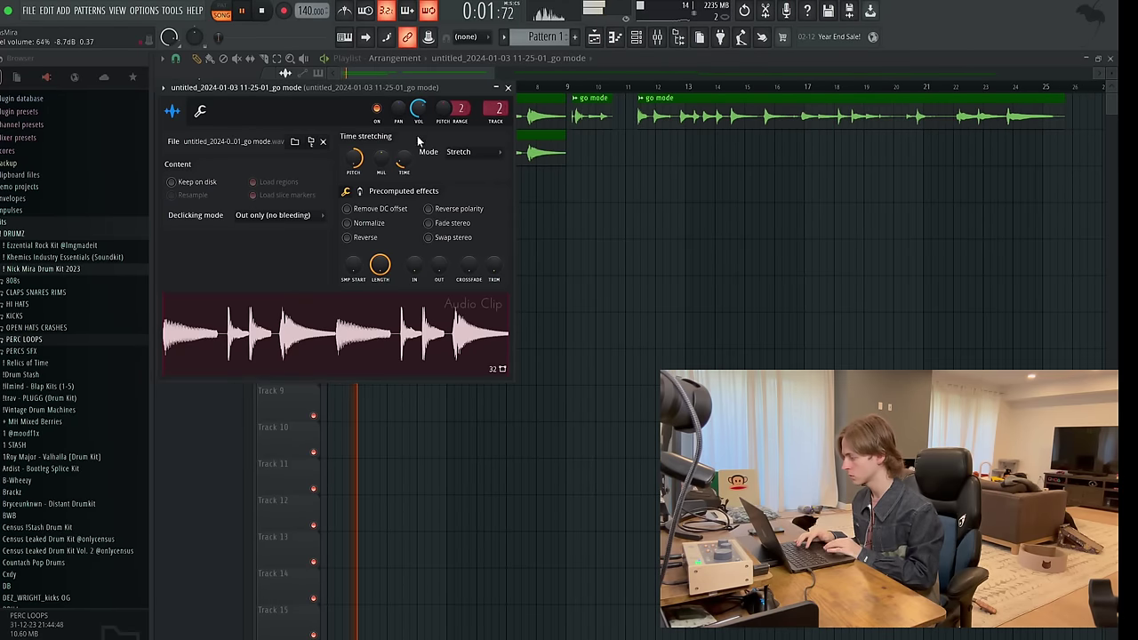
{"action": "right_click", "coordinate": [611, 242]}
{"action": "double_click", "coordinate": [482, 159]}
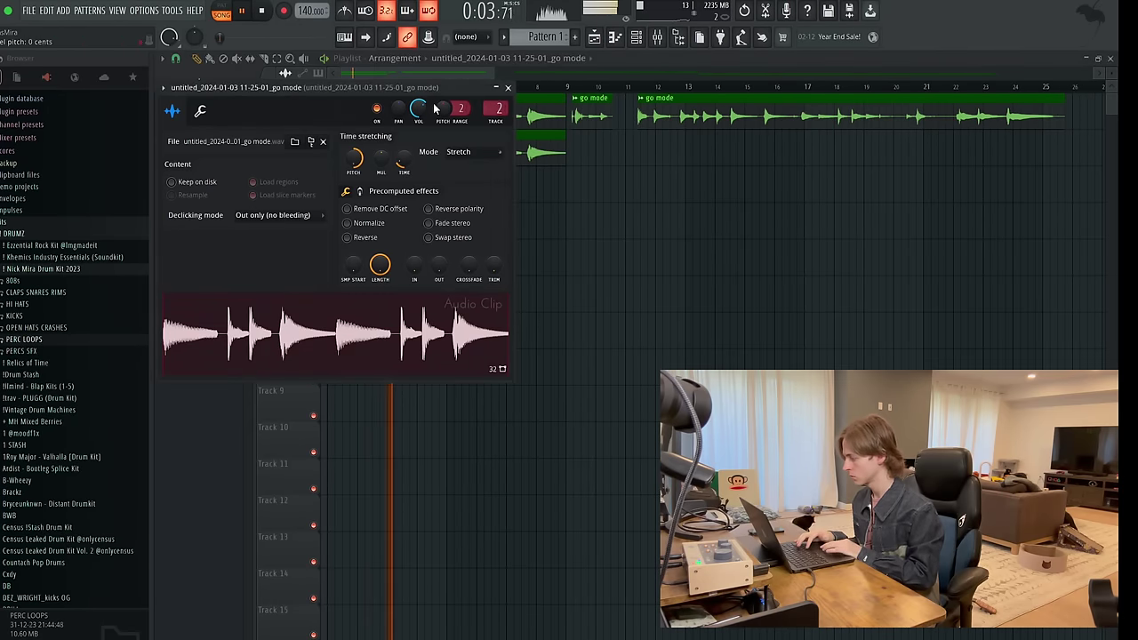
{"action": "key", "text": "space"}
{"action": "right_click", "coordinate": [545, 176]}
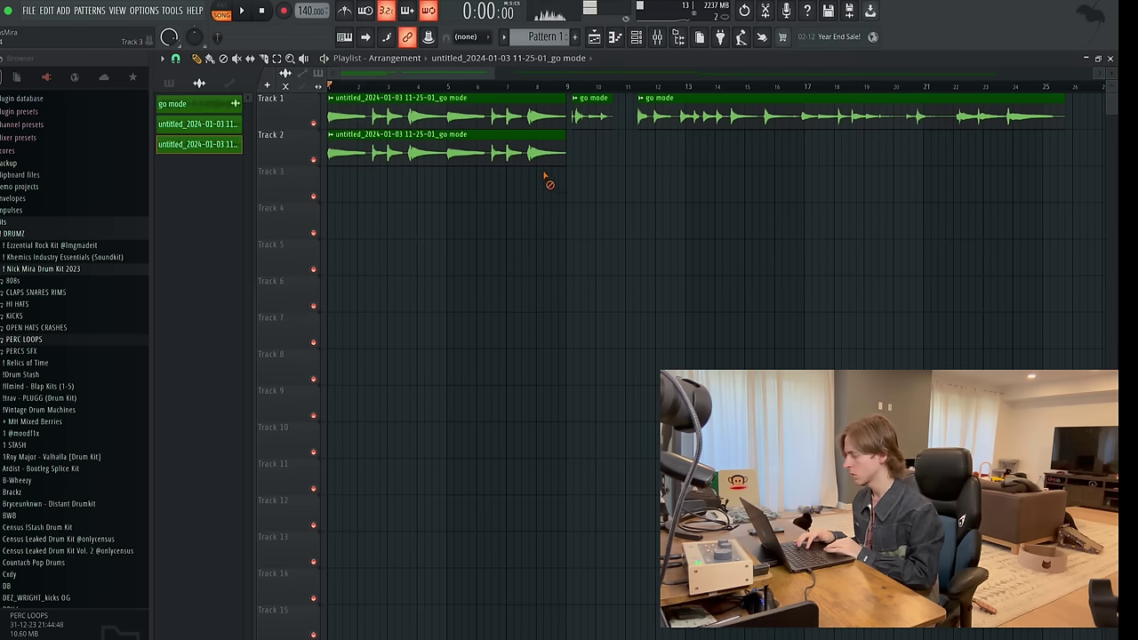
{"action": "right_click", "coordinate": [553, 145]}
Select bars 1 to 9, arm only mixer track 2 for recording, and render it with its effects to a new audio clip.
{"action": "left_click_drag", "start_coordinate": [568, 87], "coordinate": [327, 86]}
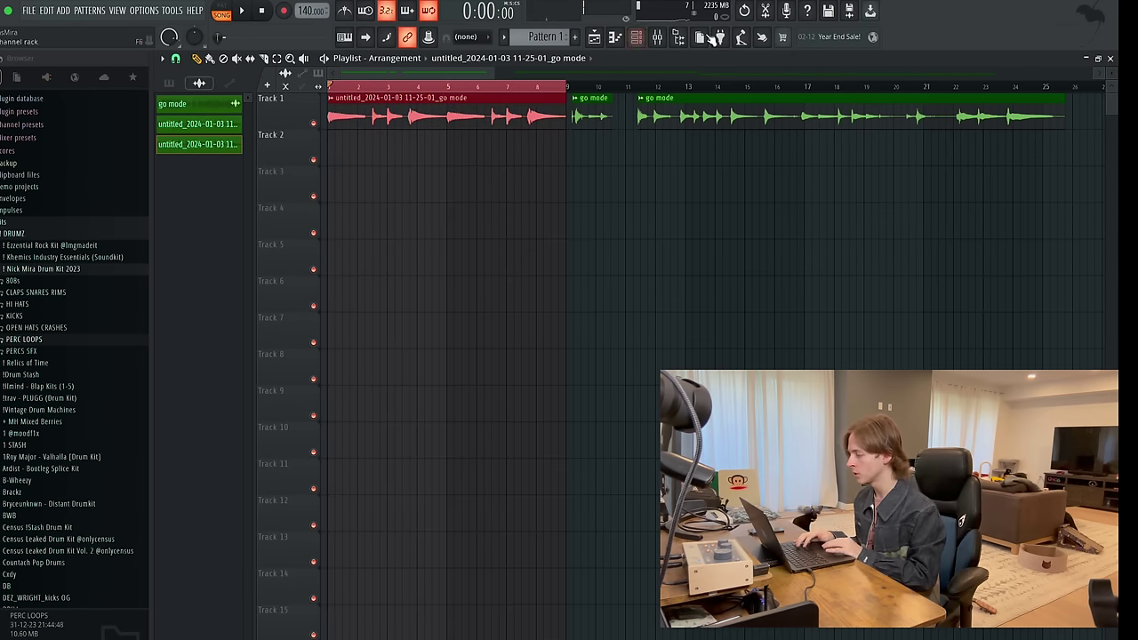
{"action": "left_click", "coordinate": [657, 37]}
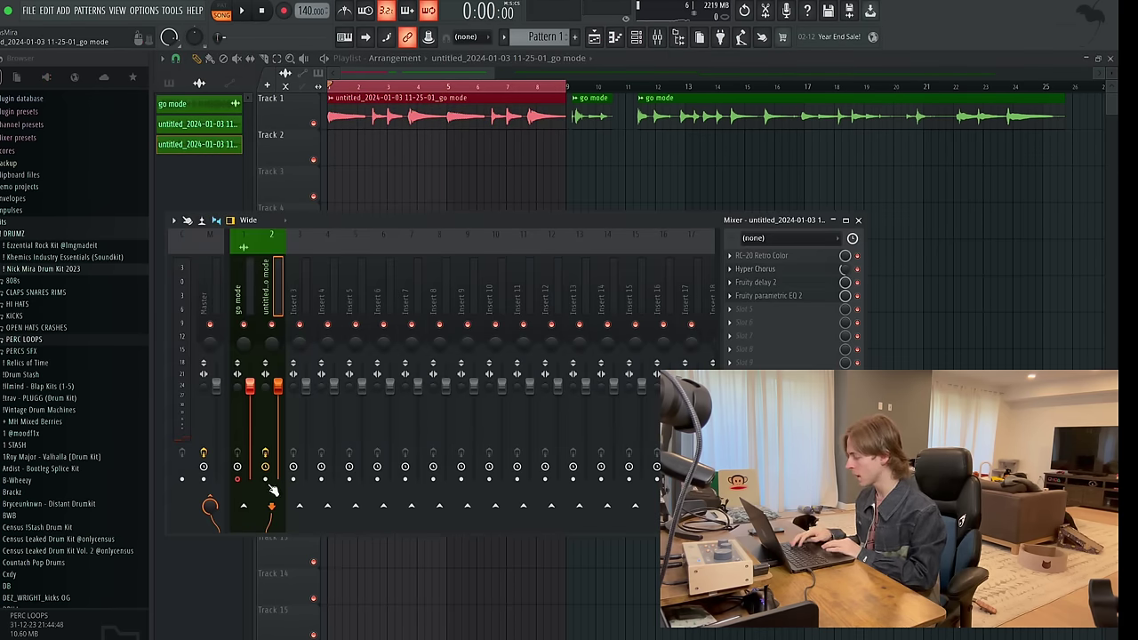
{"action": "left_click", "coordinate": [237, 481]}
{"action": "left_click", "coordinate": [275, 313]}
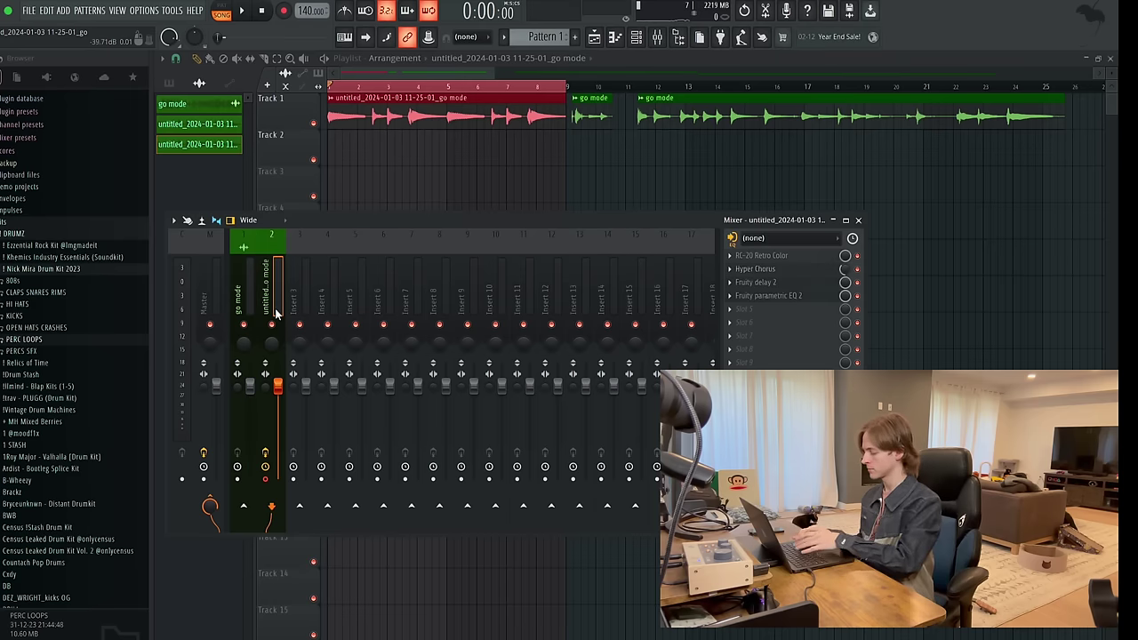
{"action": "key", "text": "alt+r"}
{"action": "left_click", "coordinate": [657, 465]}
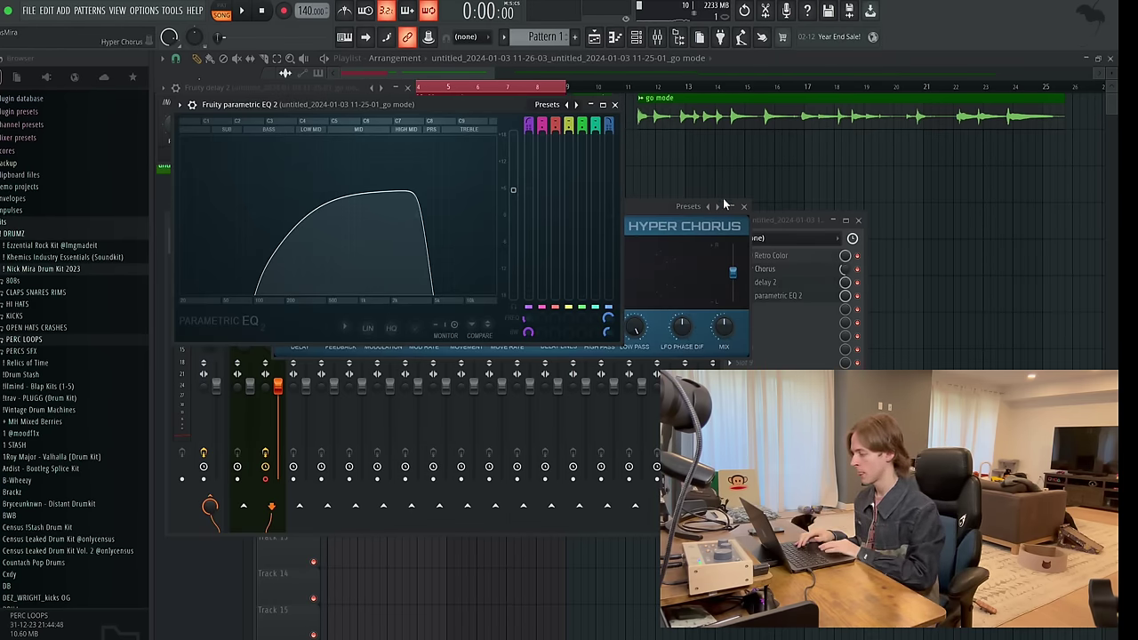
Mute playlist Track 1 and audition the rendered clip on Track 2 alone.
{"action": "right_click", "coordinate": [724, 178]}
{"action": "key", "text": "ctrl+d"}
{"action": "key", "text": "space"}
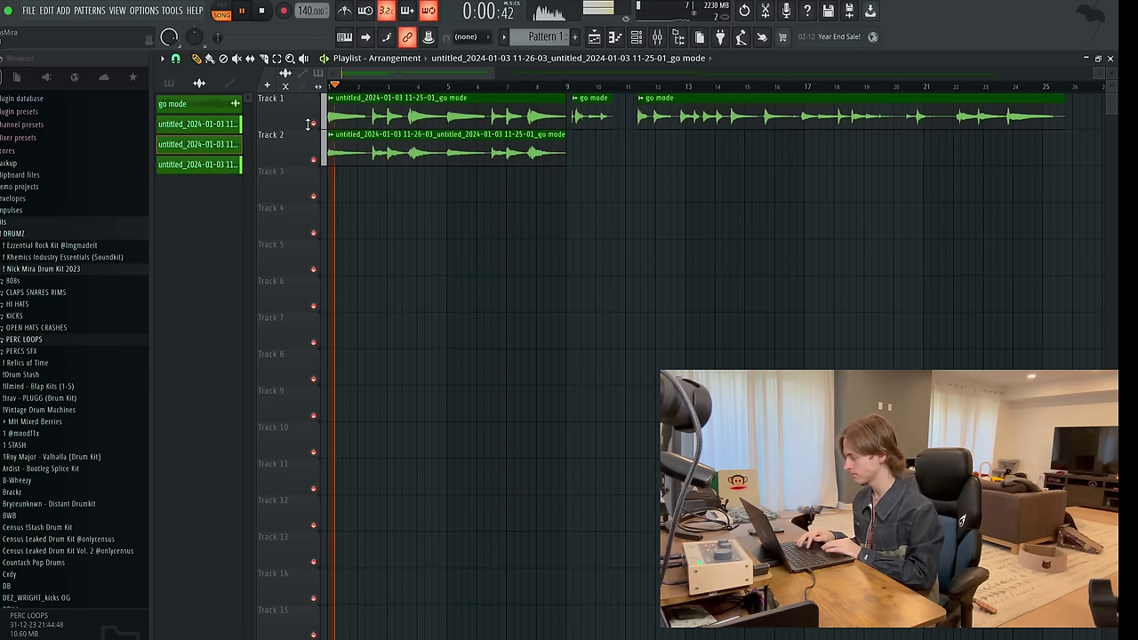
{"action": "left_click", "coordinate": [313, 123]}
{"action": "key", "text": "space"}
{"action": "key", "text": "space"}
Set the time-stretching mode of the rendered Track 2 clip to Stretch.
{"action": "double_click", "coordinate": [354, 155]}
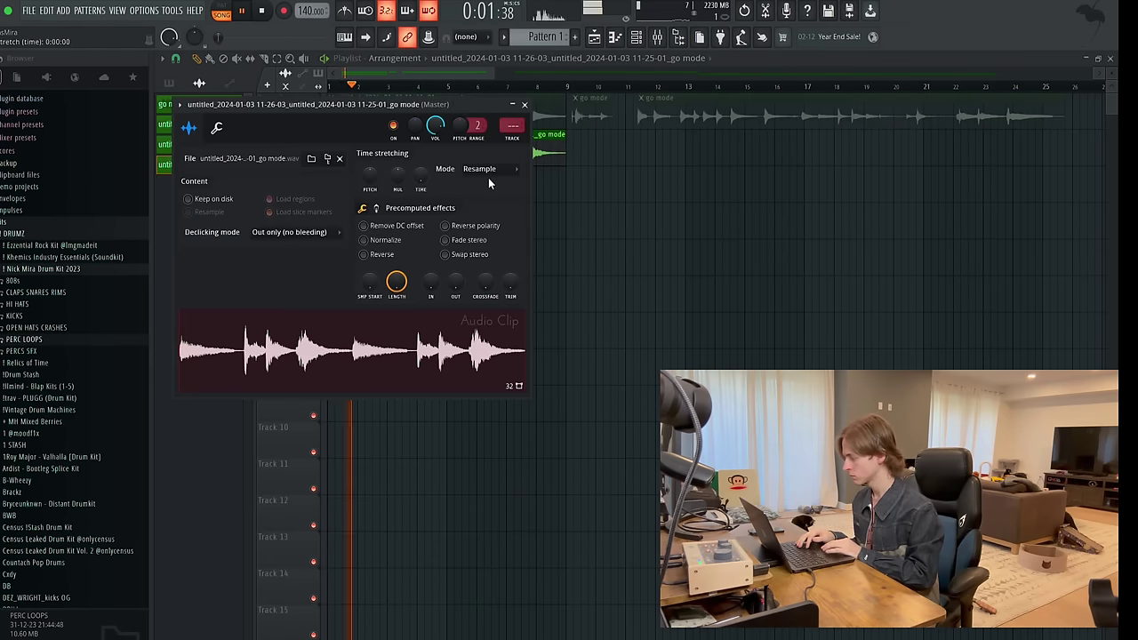
{"action": "left_click", "coordinate": [488, 169]}
{"action": "left_click", "coordinate": [488, 208]}
Route the rendered clip to mixer track 3 and add Pitchwheel in its third effect slot.
{"action": "left_click", "coordinate": [522, 142]}
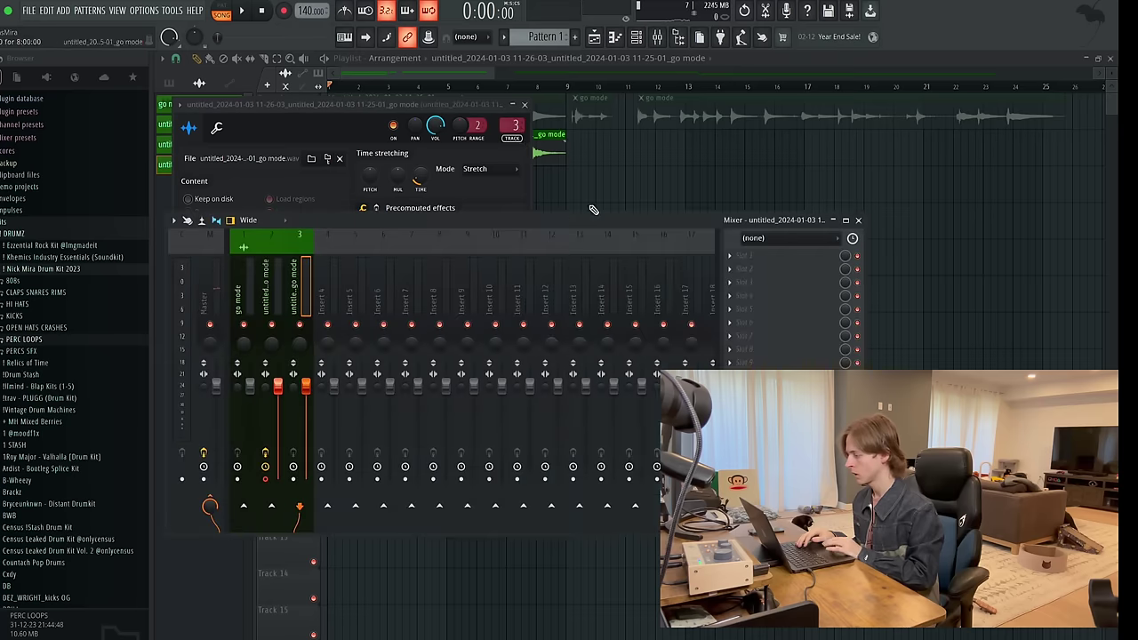
{"action": "left_click", "coordinate": [785, 282]}
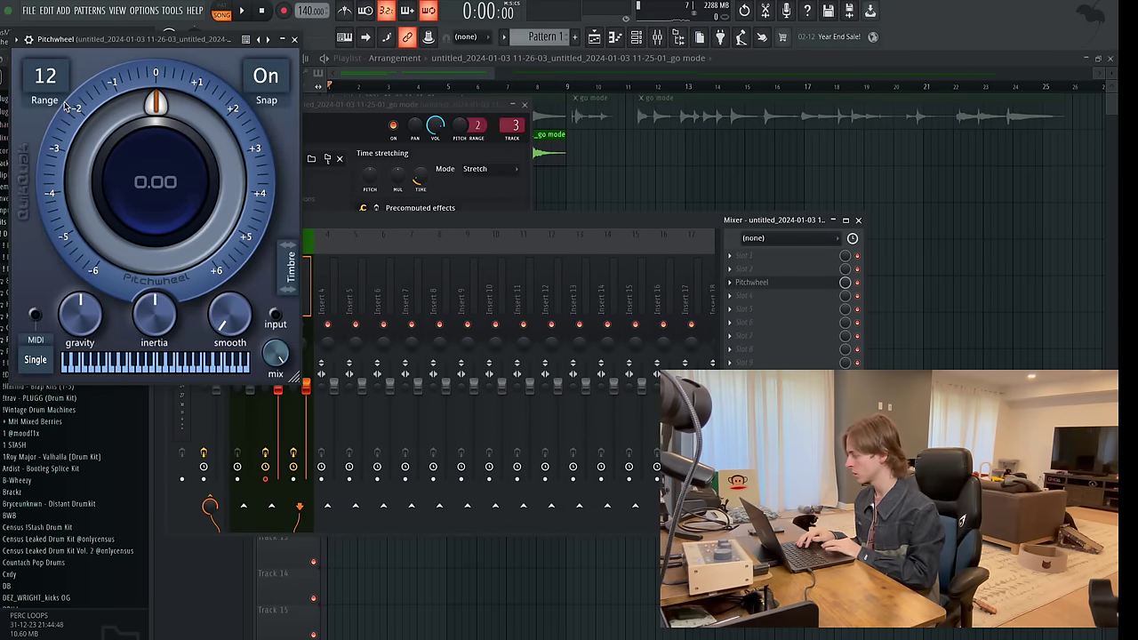
Set Pitchwheel's range to 24, turn its pitch up to about +12, and audition the shifted clip.
{"action": "left_click", "coordinate": [45, 76]}
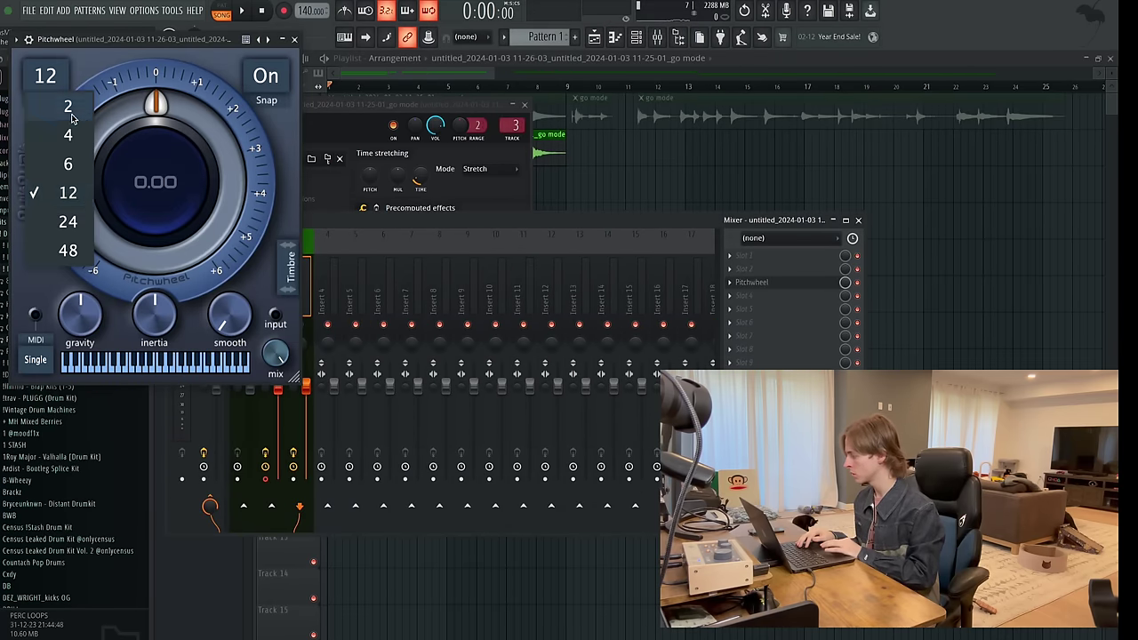
{"action": "left_click", "coordinate": [67, 219]}
{"action": "key", "text": "space"}
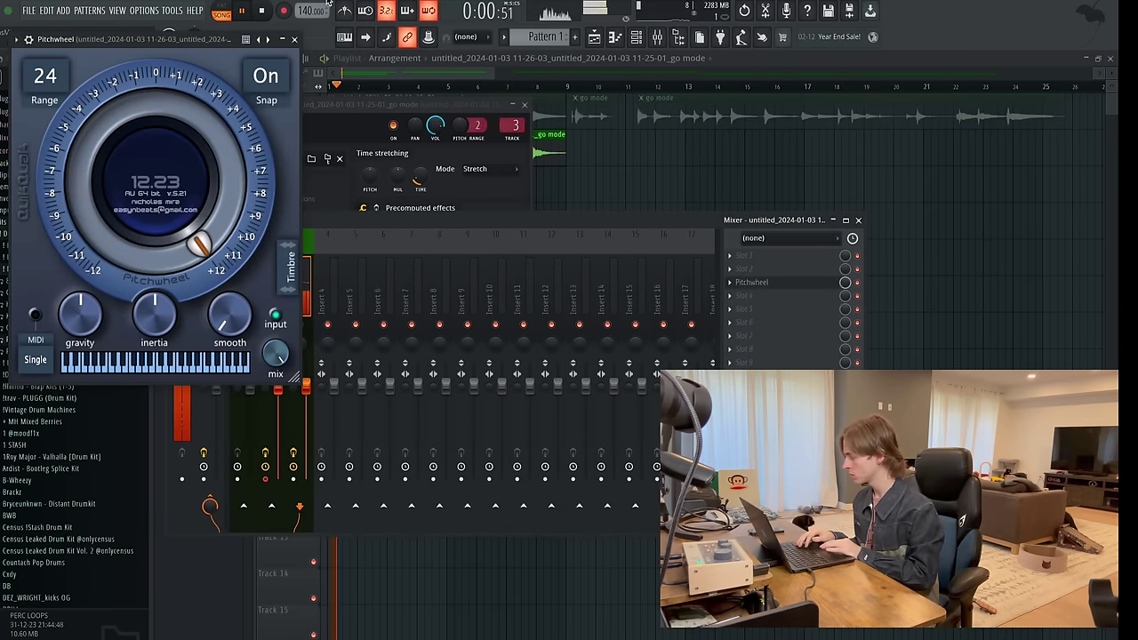
{"action": "left_click", "coordinate": [296, 41]}
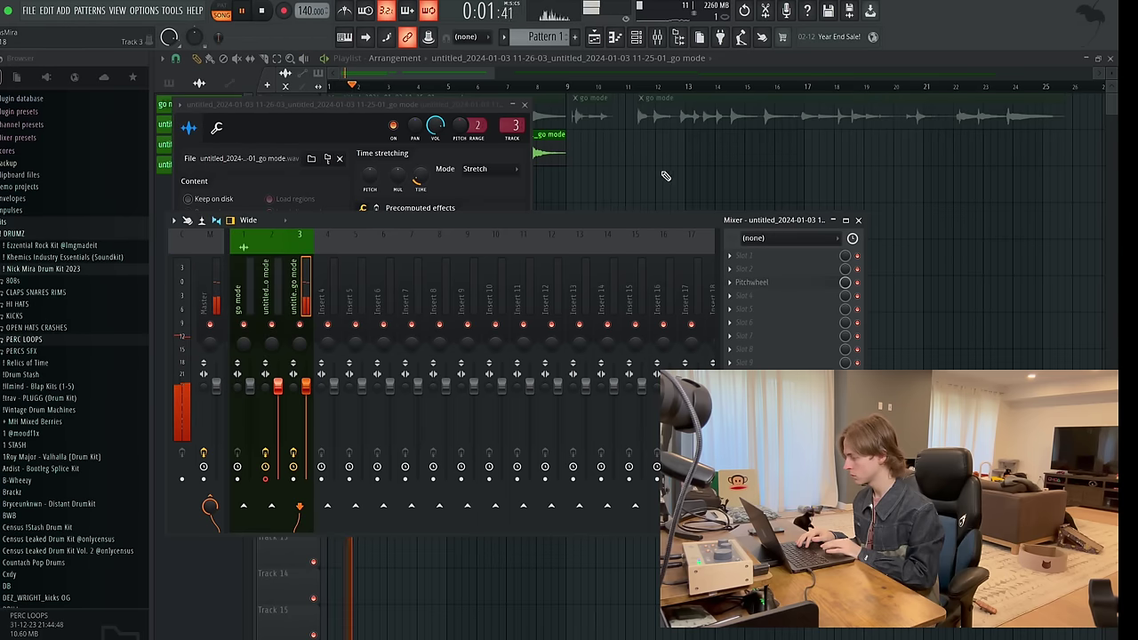
Reverse the rendered Track 2 clip in its sample settings and play the reversed result.
{"action": "right_click", "coordinate": [663, 176]}
{"action": "double_click", "coordinate": [524, 158]}
{"action": "left_click", "coordinate": [381, 255]}
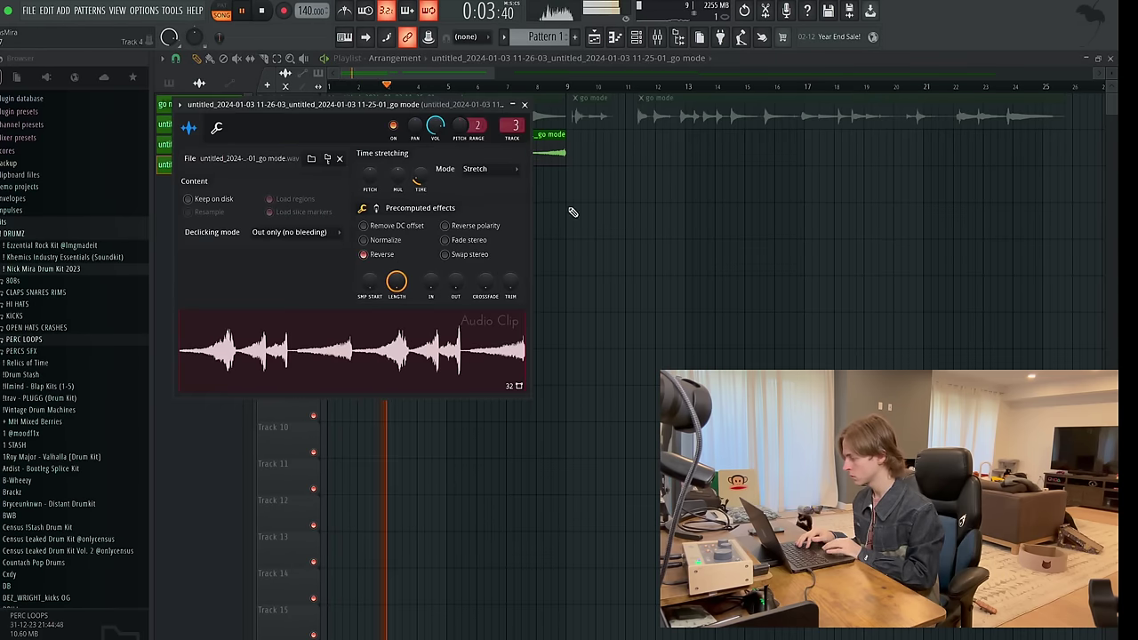
{"action": "right_click", "coordinate": [573, 212]}
{"action": "key", "text": "space"}
{"action": "key", "text": "space"}
Slice the reversed Track 2 clip at bar 7.5.
{"action": "left_click", "coordinate": [523, 86]}
{"action": "key", "text": "c"}
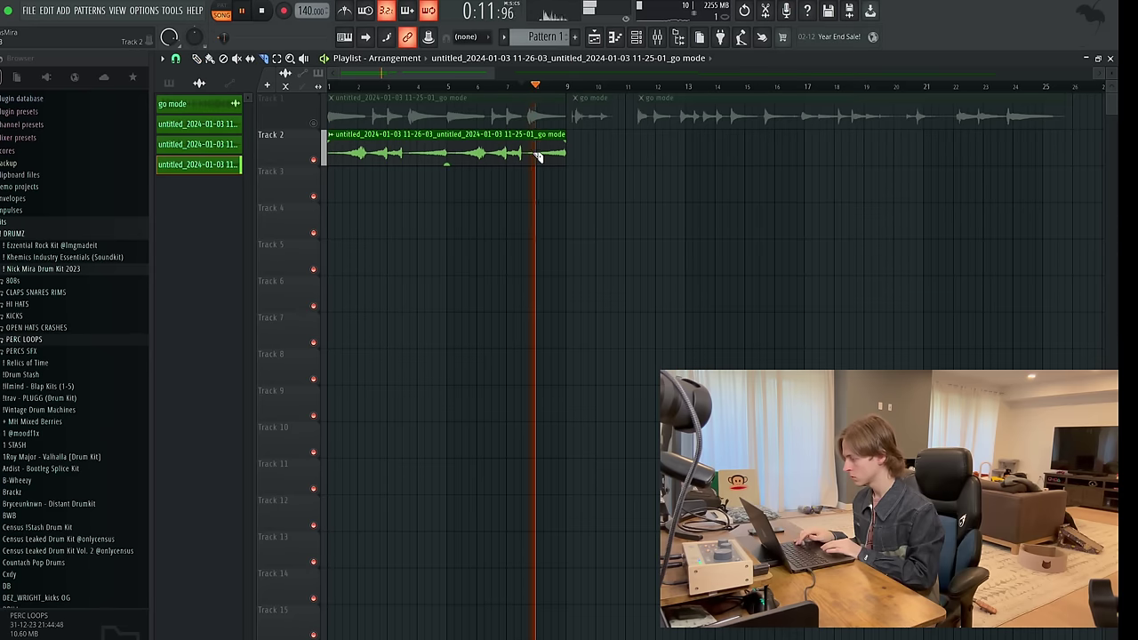
{"action": "left_click", "coordinate": [525, 154]}
{"action": "key", "text": "space"}
{"action": "key", "text": "space"}
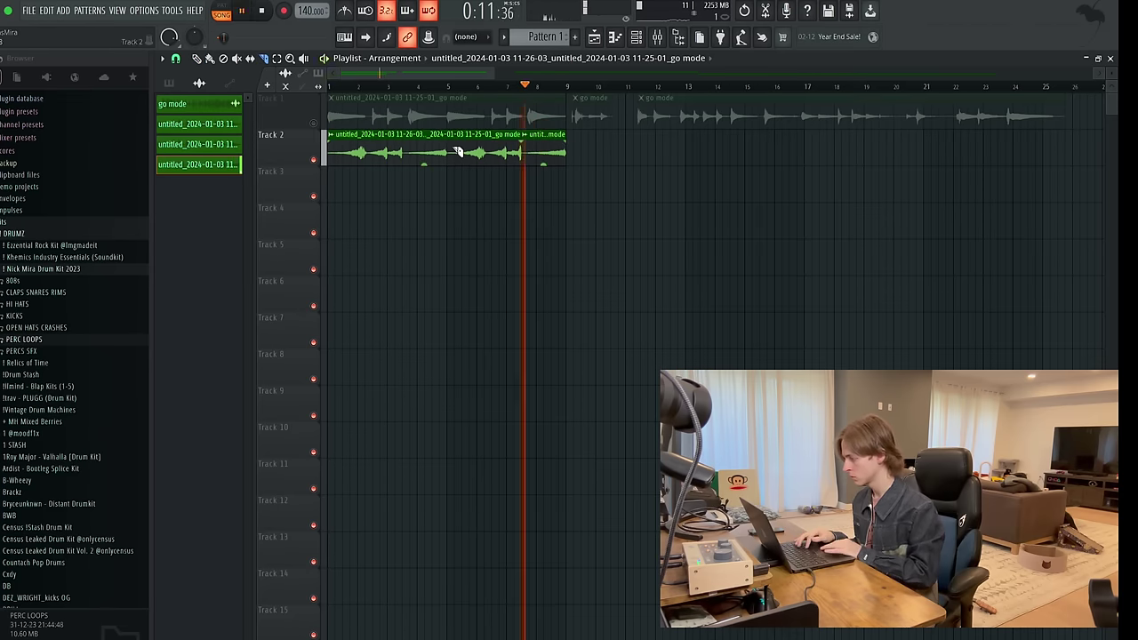
Park the long reversed slice past bar 10, move the end slice to bar 1 on Track 2, and unmute Track 1.
{"action": "key", "text": "space"}
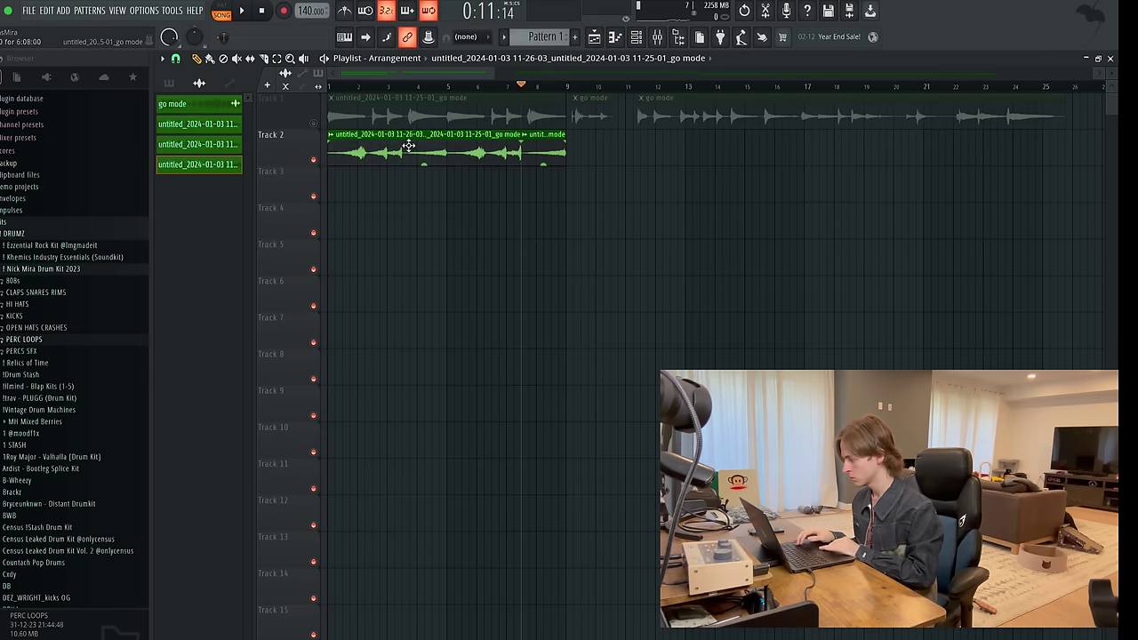
{"action": "left_click_drag", "start_coordinate": [408, 145], "coordinate": [687, 153]}
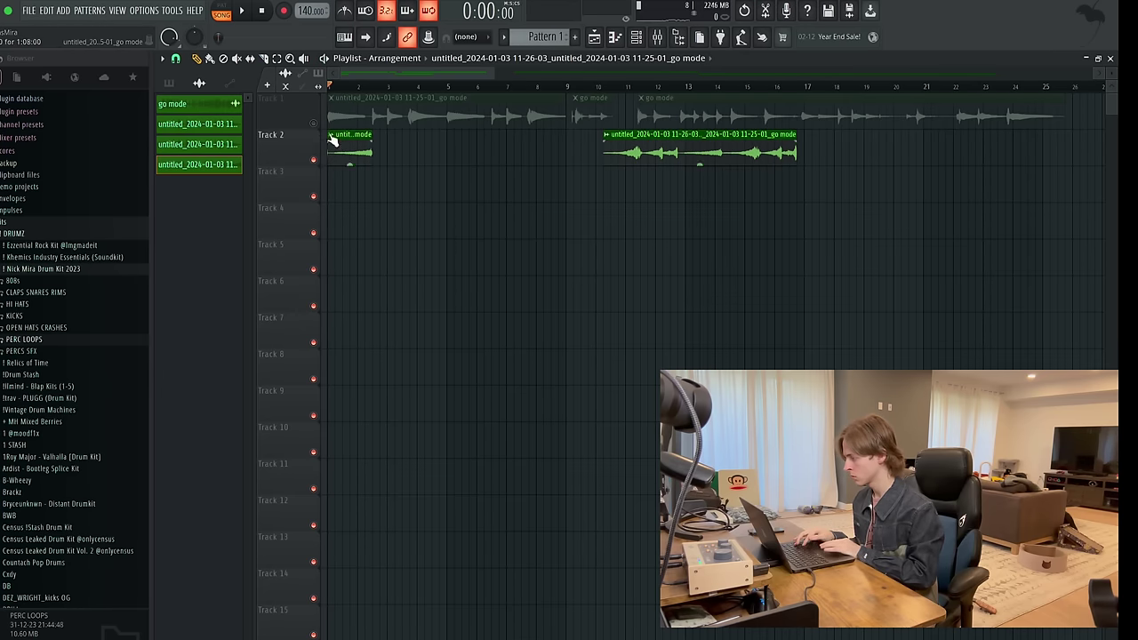
{"action": "left_click", "coordinate": [318, 126]}
{"action": "key", "text": "space"}
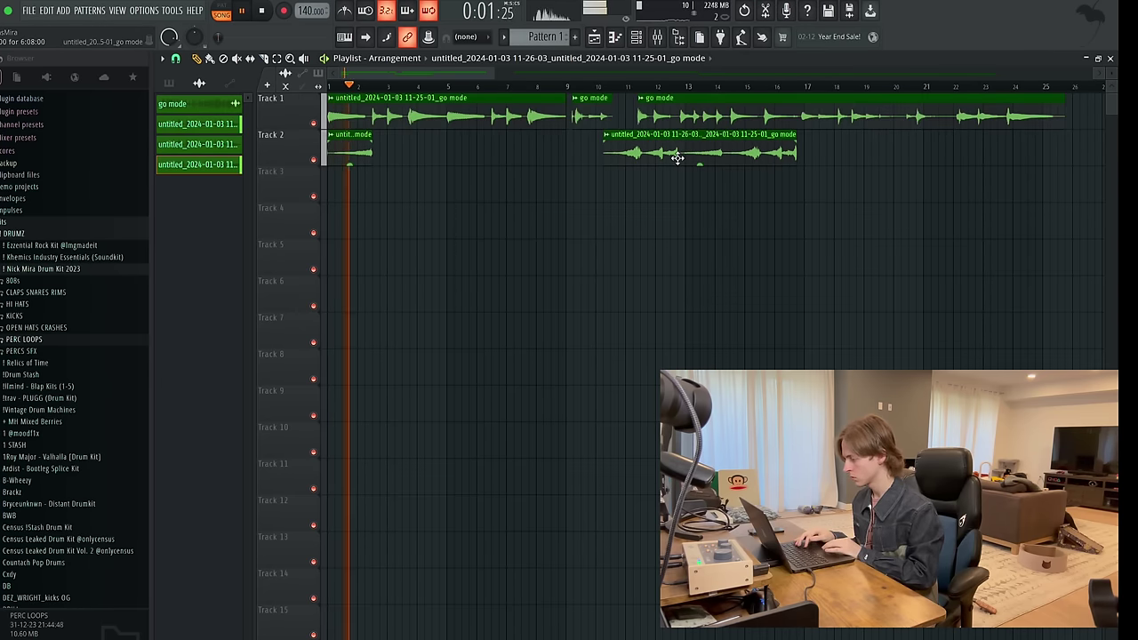
Move the long reversed slice to start at about bar 3.75 and cut off everything after bar 5.
{"action": "left_click_drag", "start_coordinate": [673, 157], "coordinate": [488, 154]}
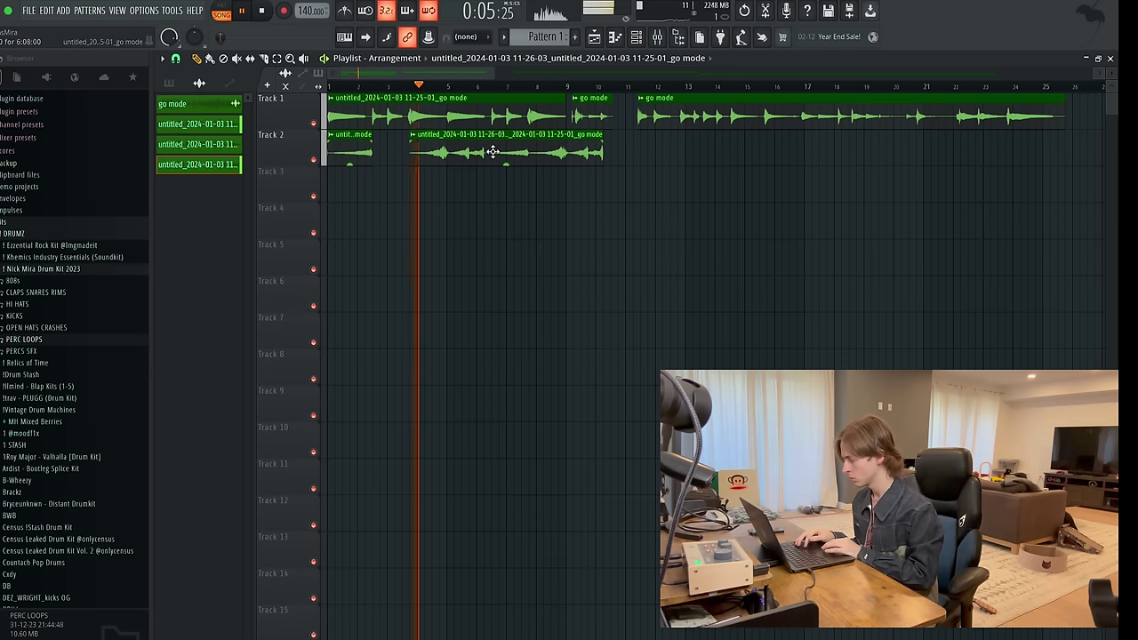
{"action": "key", "text": "c"}
{"action": "left_click_drag", "start_coordinate": [450, 155], "coordinate": [451, 136]}
{"action": "right_click", "coordinate": [464, 146]}
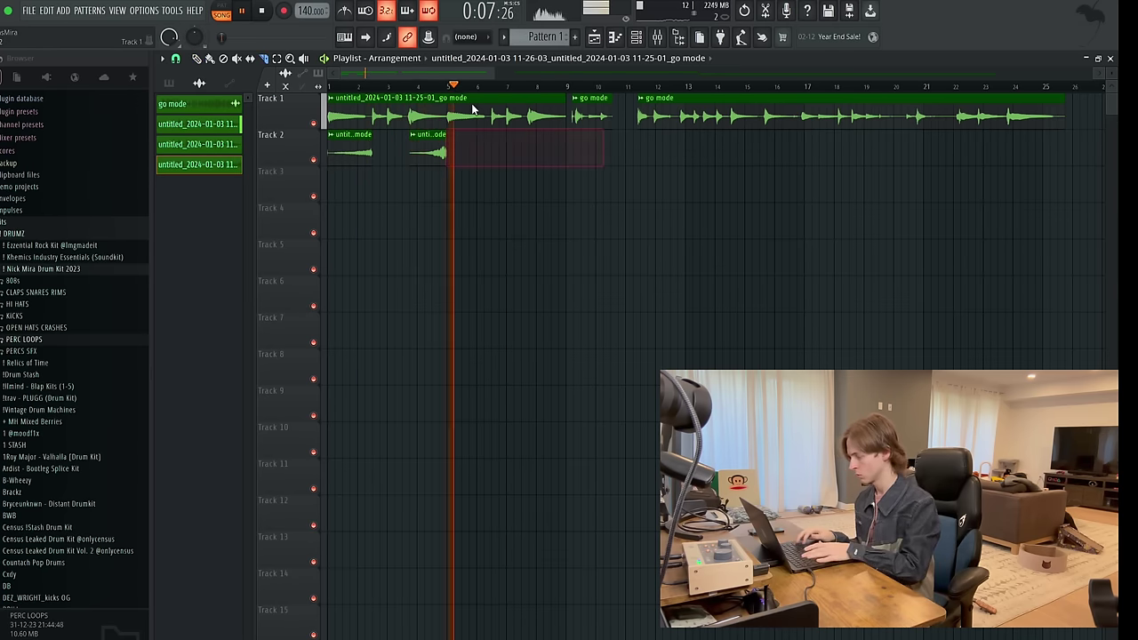
Duplicate the two reversed Track 2 slices so the copies start at bar 5 and about bar 7.75.
{"action": "key", "text": "p"}
{"action": "key", "text": "ctrl+b"}
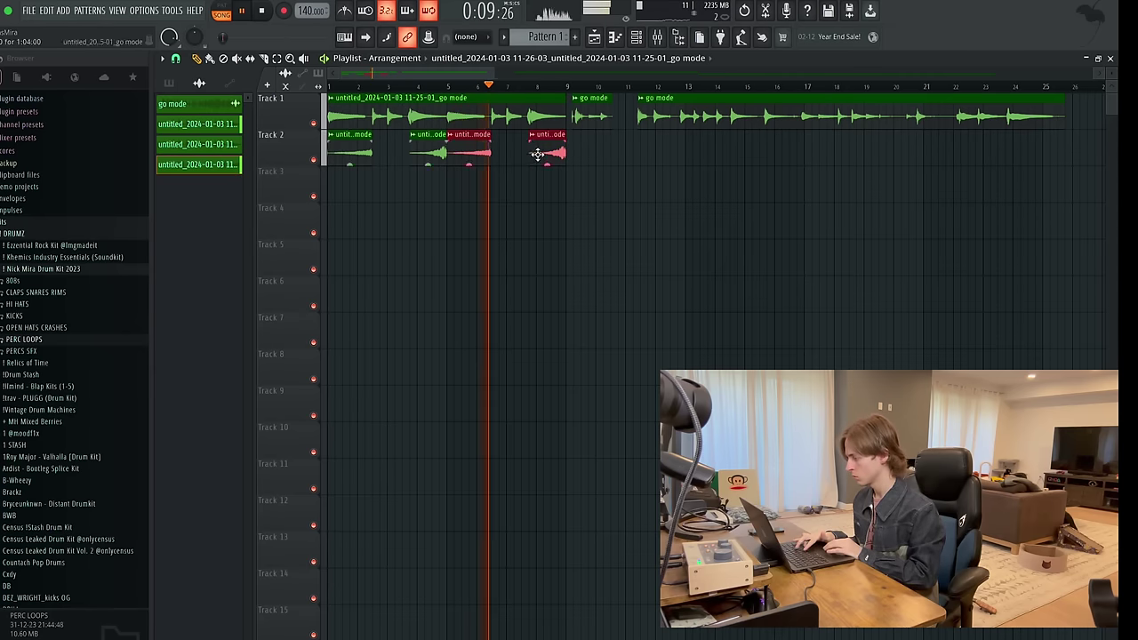
{"action": "left_click_drag", "start_coordinate": [593, 153], "coordinate": [344, 138], "text": "ctrl"}
{"action": "key", "text": "ctrl+d"}
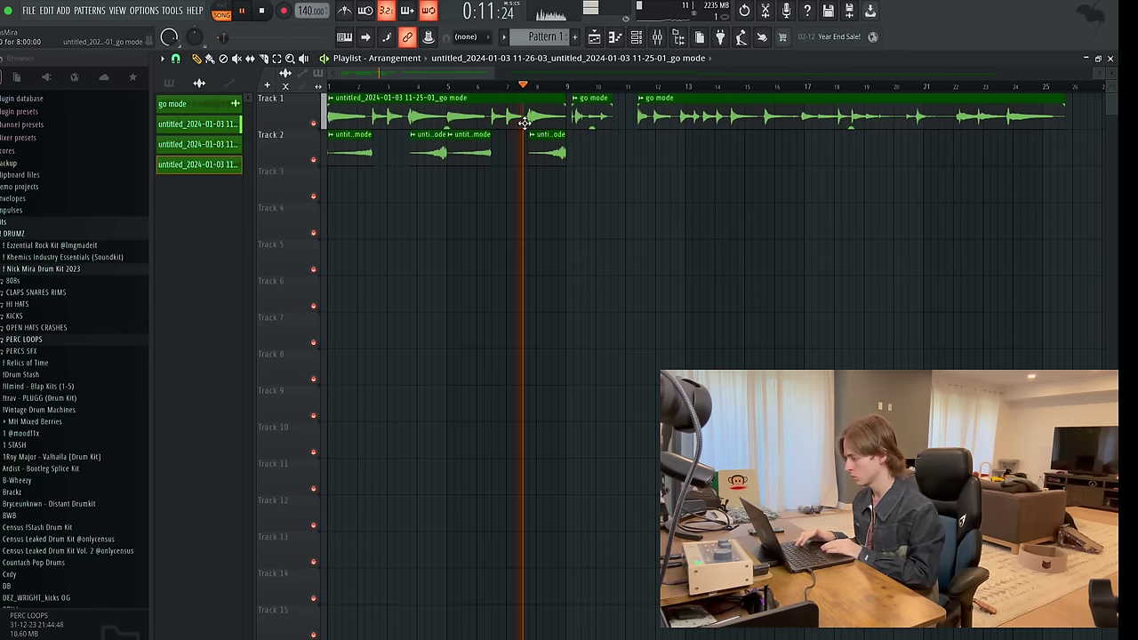
Audition the leftover go mode clips after bar 9 on Track 1 and delete them.
{"action": "scroll", "coordinate": [524, 122], "scroll_direction": "down", "scroll_amount": 2}
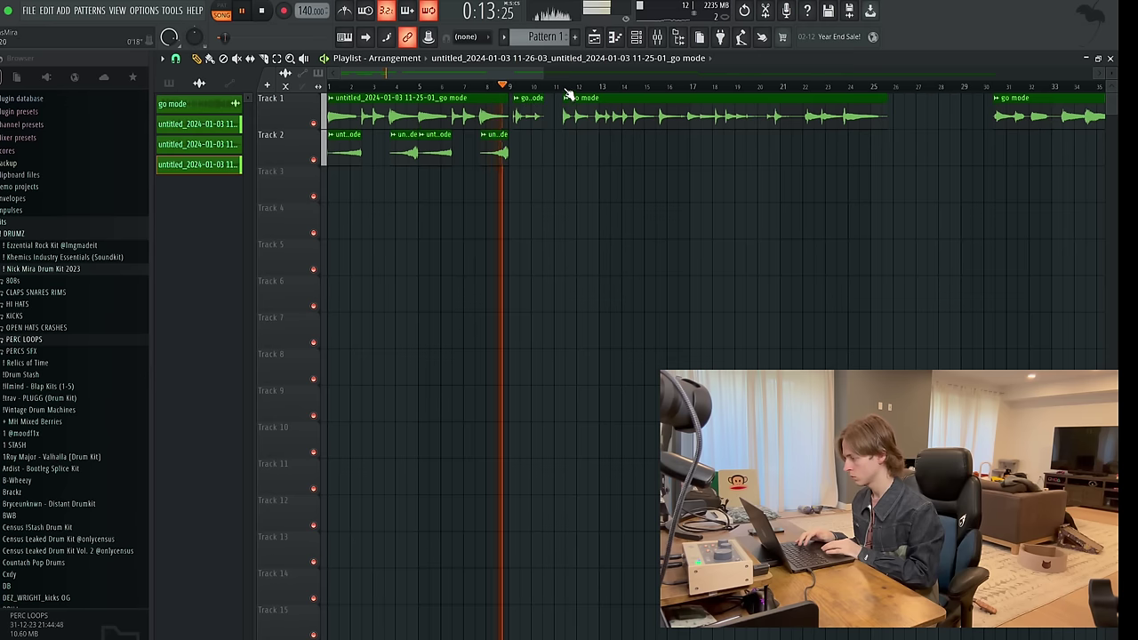
{"action": "left_click", "coordinate": [567, 89]}
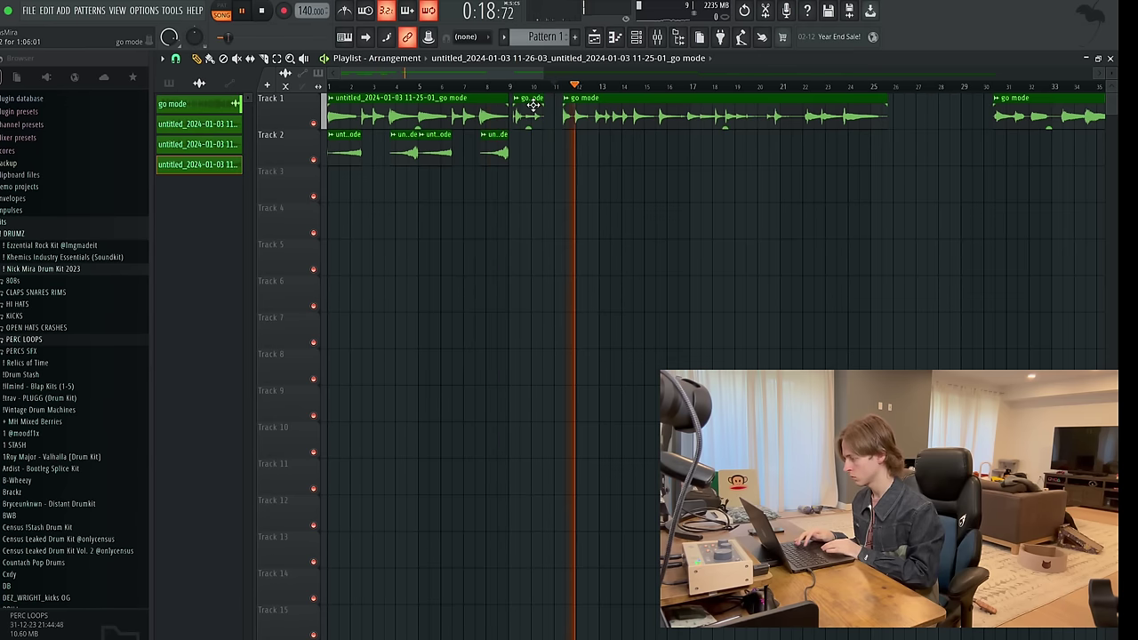
{"action": "left_click_drag", "start_coordinate": [599, 90], "coordinate": [639, 92]}
{"action": "left_click", "coordinate": [509, 89]}
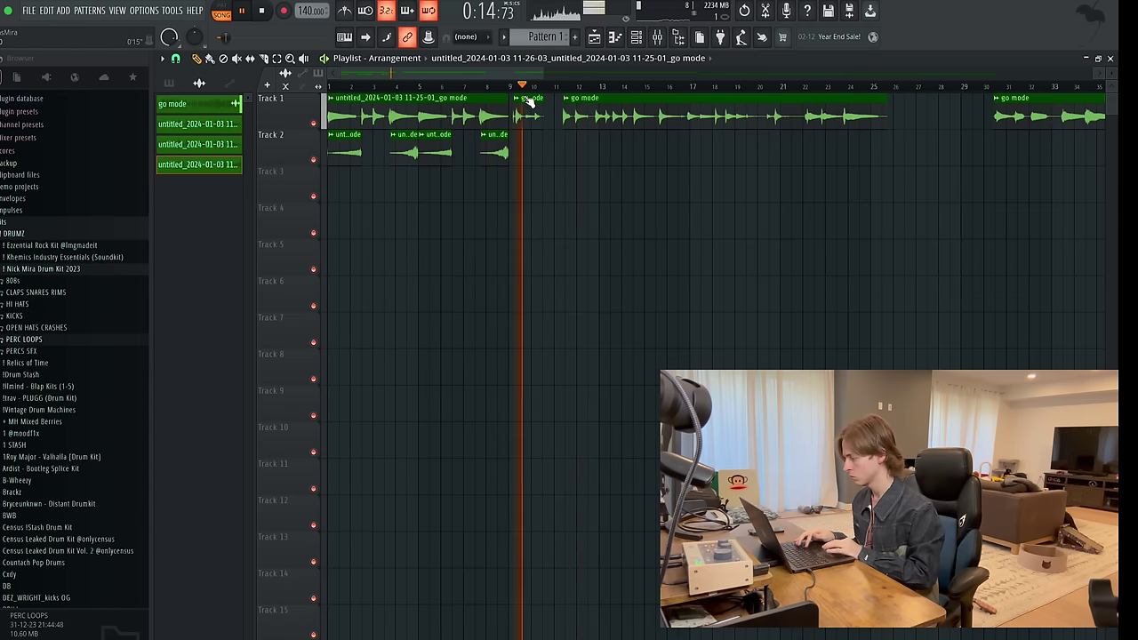
{"action": "scroll", "coordinate": [521, 92], "scroll_direction": "down", "scroll_amount": 3}
{"action": "right_click", "coordinate": [436, 116]}
{"action": "right_click", "coordinate": [531, 124]}
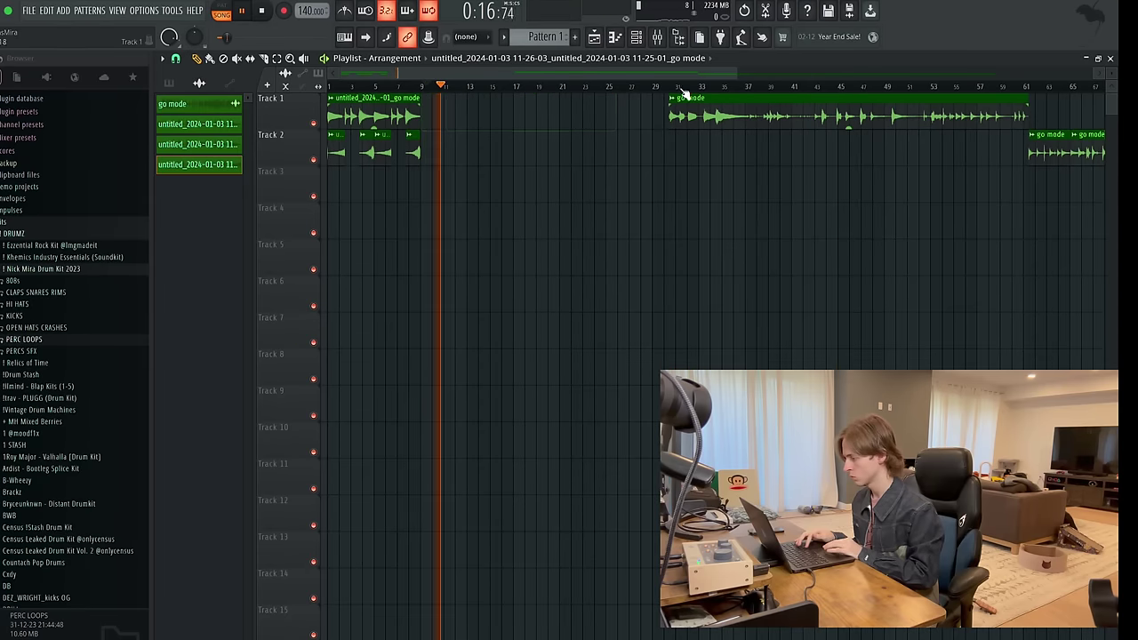
{"action": "left_click", "coordinate": [674, 89]}
{"action": "scroll", "coordinate": [652, 141], "scroll_direction": "down", "scroll_amount": 3}
{"action": "right_click", "coordinate": [689, 116]}
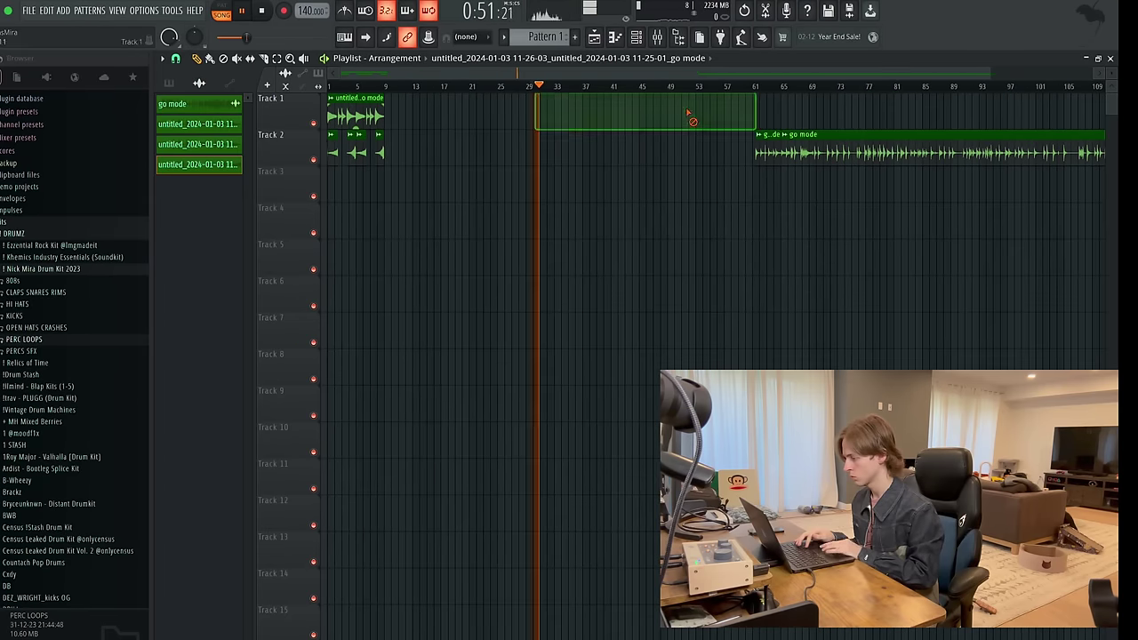
Move the remaining go mode clips to bar 1 on Track 4 and play them with the loop.
{"action": "key", "text": "space"}
{"action": "left_click_drag", "start_coordinate": [816, 152], "coordinate": [313, 224]}
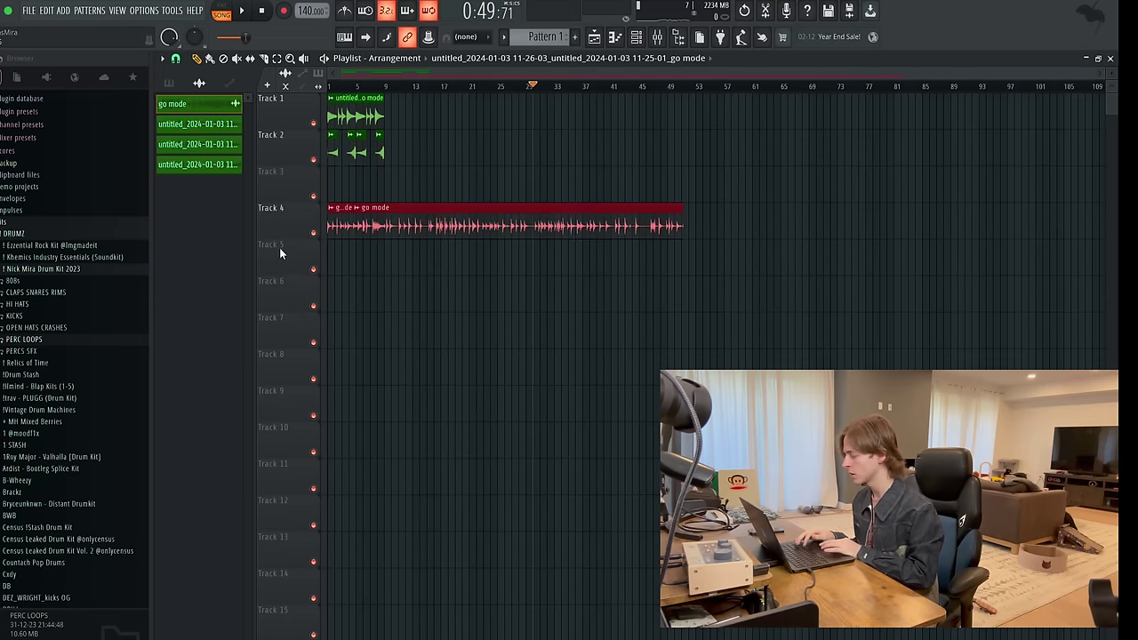
{"action": "scroll", "coordinate": [401, 115], "scroll_direction": "up", "scroll_amount": 3}
{"action": "key", "text": "space"}
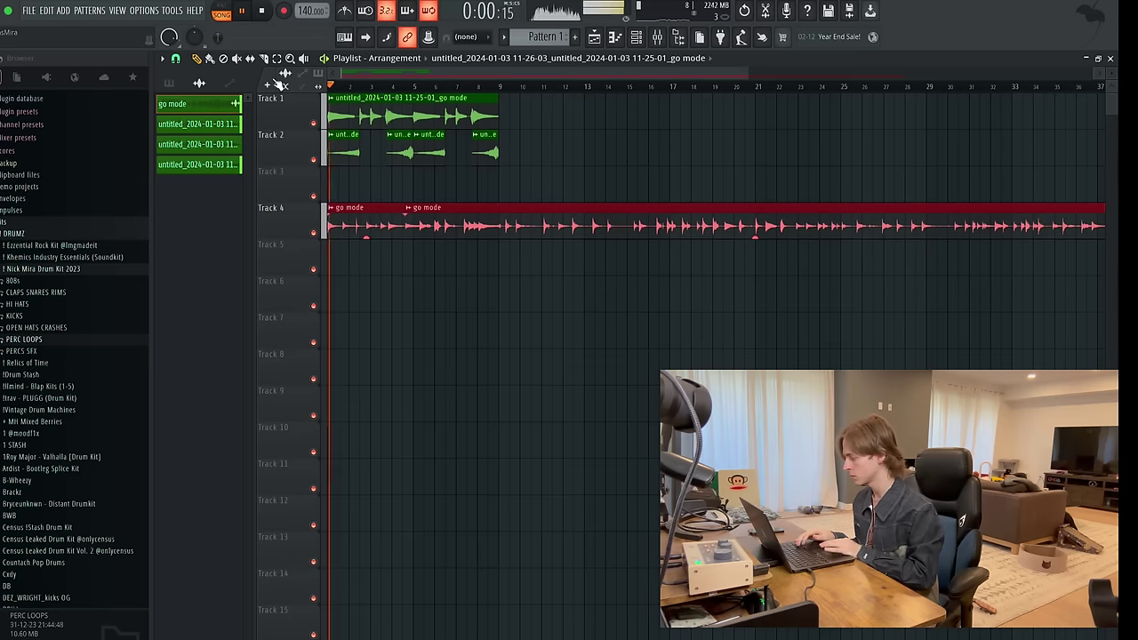
{"action": "scroll", "coordinate": [338, 194], "scroll_direction": "up", "scroll_amount": 4}
{"action": "key", "text": "ctrl+d"}
Slice the first go mode clip on Track 4 before its second note and nudge the new piece to about bar 1.75.
{"action": "key", "text": "c"}
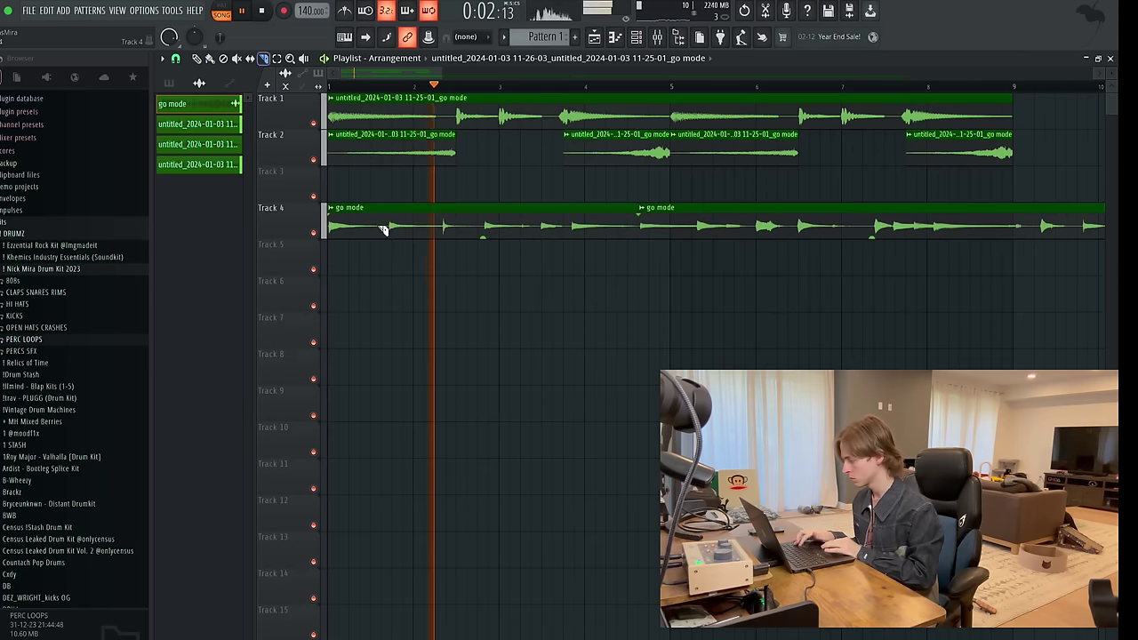
{"action": "mouse_move", "coordinate": [388, 202]}
{"action": "left_mouse_down"}
{"action": "mouse_move", "coordinate": [390, 238]}
{"action": "mouse_move", "coordinate": [423, 232]}
{"action": "left_mouse_up"}
{"action": "key", "text": "p"}
{"action": "key", "text": "s"}
{"action": "key", "text": "space"}
{"action": "key", "text": "space"}
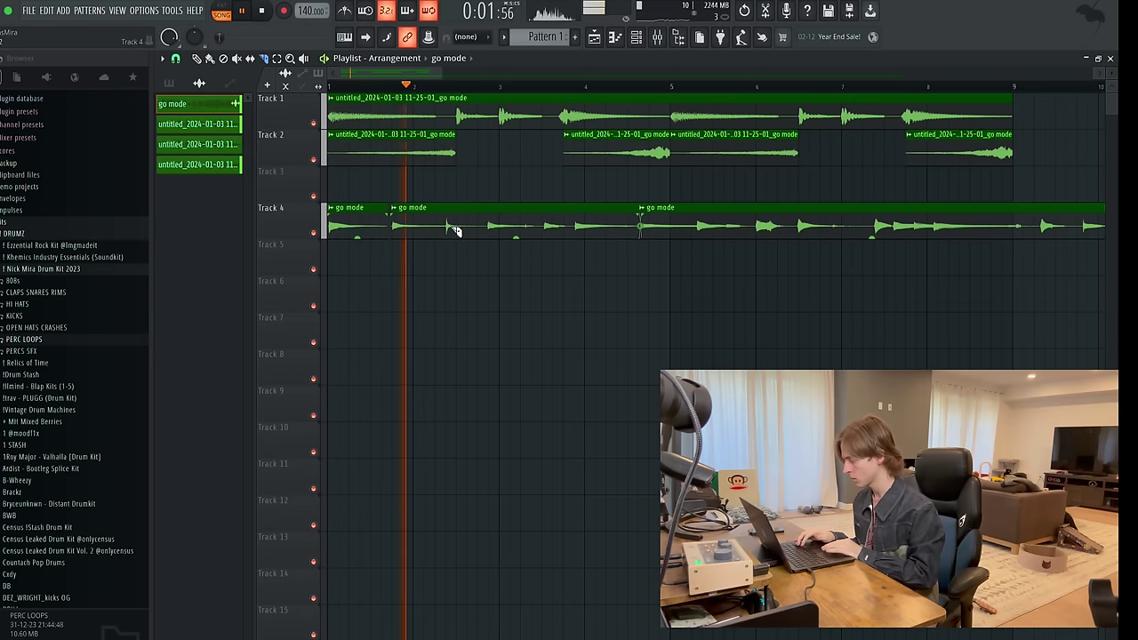
Slice Track 4 at about bar 3.5, slip the last clip's audio earlier, and start that clip at about bar 4.75.
{"action": "left_click", "coordinate": [546, 231]}
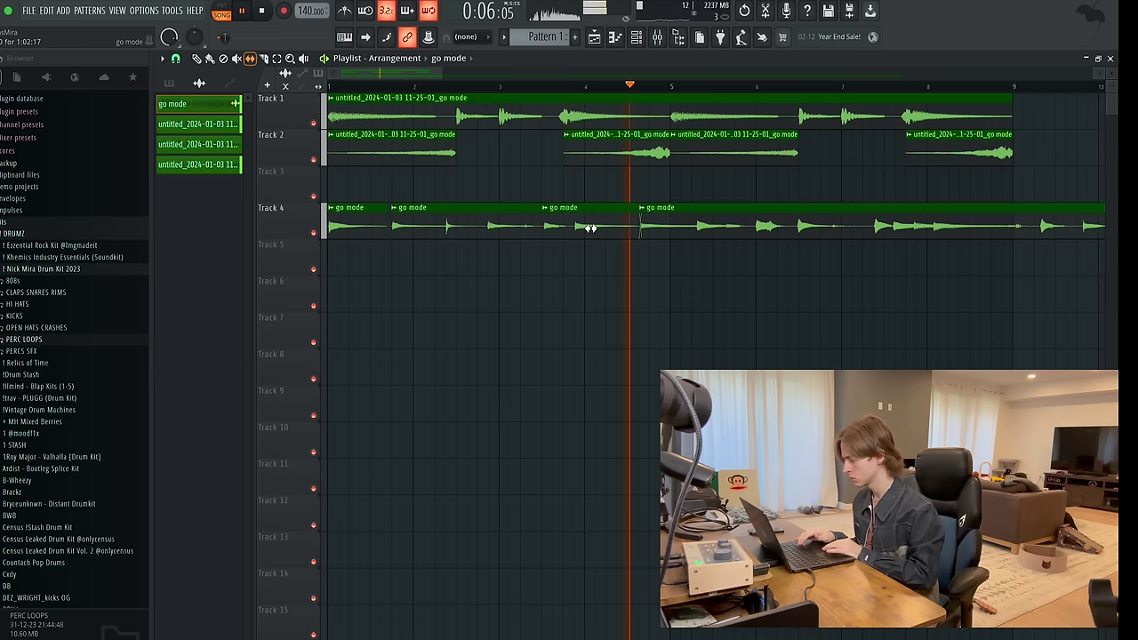
{"action": "right_click", "coordinate": [674, 223]}
{"action": "key", "text": "s"}
{"action": "left_click_drag", "start_coordinate": [731, 228], "coordinate": [696, 229]}
{"action": "key", "text": "p"}
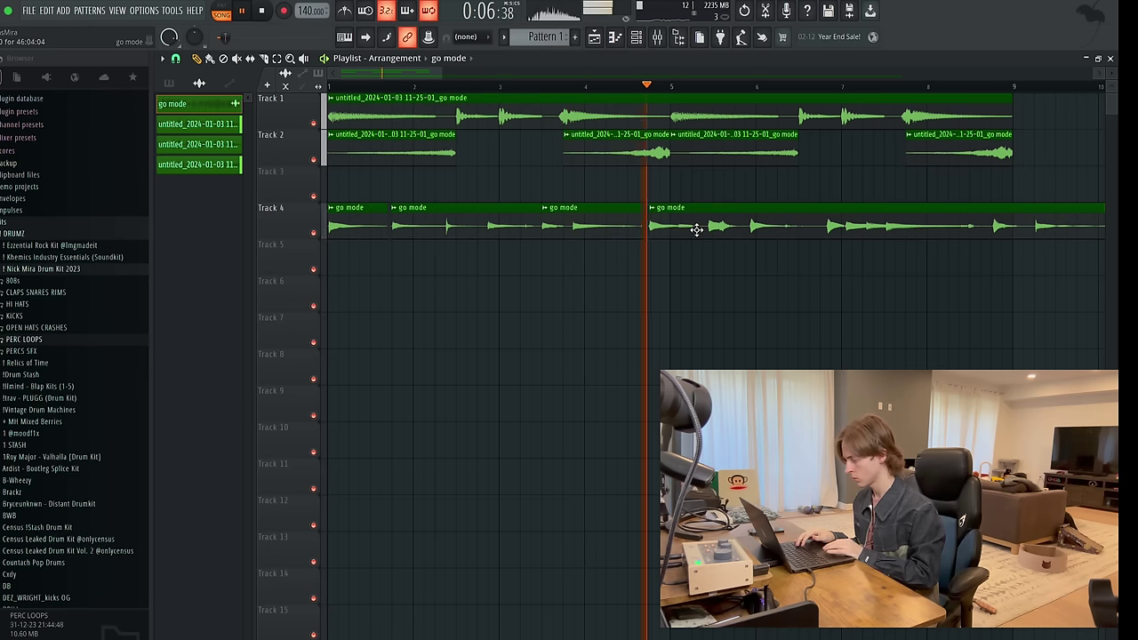
Slice the second Track 4 piece at about bar 2.25 and shift the piece at bar 3.5 slightly later.
{"action": "left_click", "coordinate": [447, 227]}
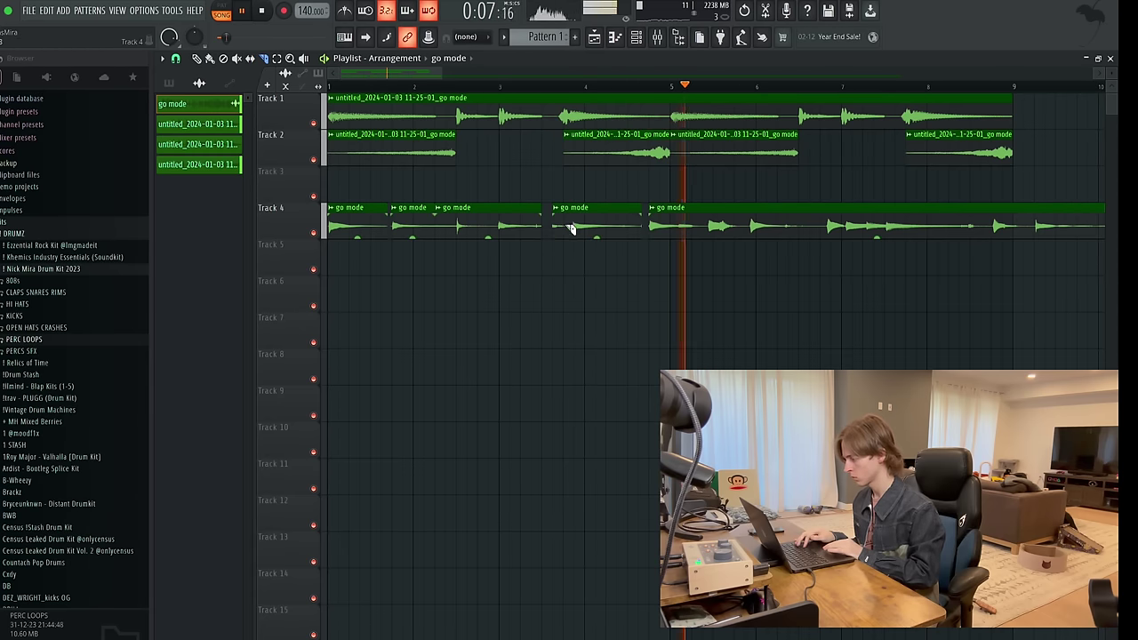
{"action": "left_click_drag", "start_coordinate": [757, 208], "coordinate": [682, 233]}
{"action": "right_click", "coordinate": [682, 235], "text": "ctrl"}
Enlarge the playlist tracks and play from the start to examine how the Track 4 chops line up with the main loop.
{"action": "scroll", "coordinate": [400, 389], "scroll_direction": "up", "scroll_amount": 5, "text": "ctrl"}
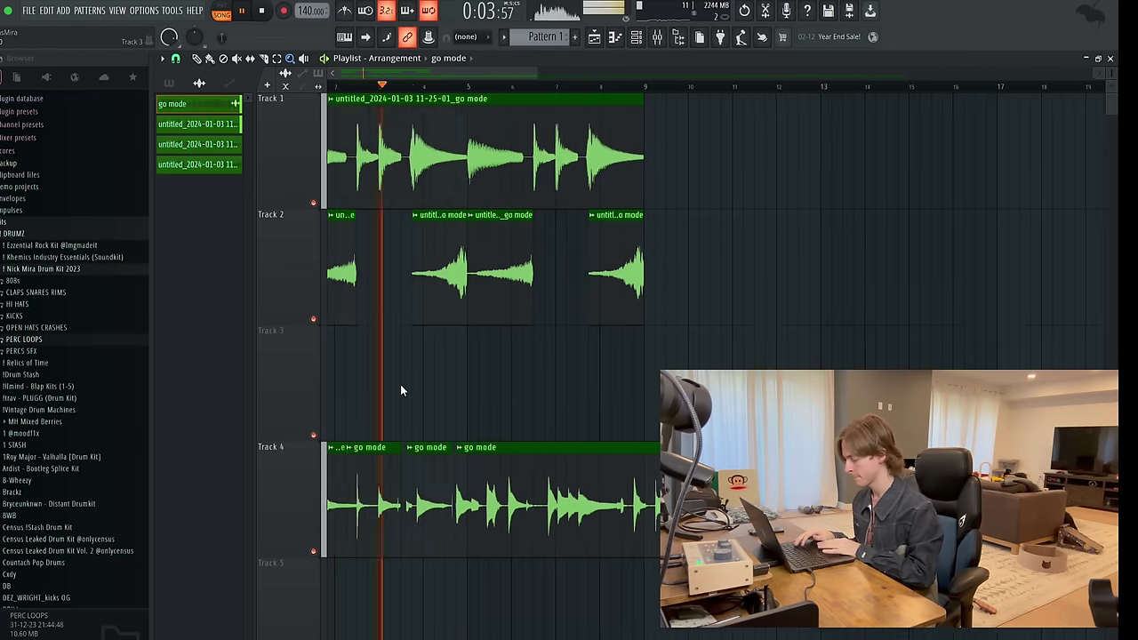
{"action": "scroll", "coordinate": [400, 389], "scroll_direction": "down", "scroll_amount": 1}
{"action": "key", "text": "ctrl+a"}
{"action": "scroll", "coordinate": [416, 343], "scroll_direction": "down", "scroll_amount": 3, "text": "alt"}
{"action": "scroll", "coordinate": [417, 343], "scroll_direction": "up", "scroll_amount": 6, "text": "ctrl"}
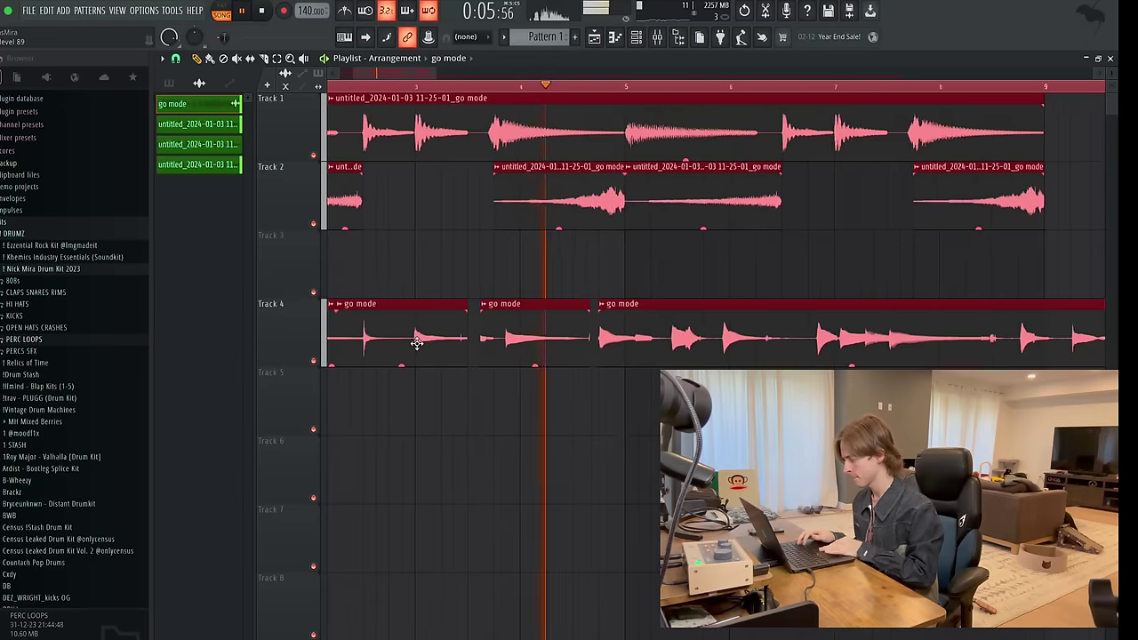
{"action": "scroll", "coordinate": [417, 343], "scroll_direction": "left", "scroll_amount": 1}
{"action": "scroll", "coordinate": [619, 216], "scroll_direction": "down", "scroll_amount": 1, "text": "ctrl"}
{"action": "key", "text": "space"}
{"action": "key", "text": "space"}
{"action": "scroll", "coordinate": [548, 275], "scroll_direction": "down", "scroll_amount": 2}
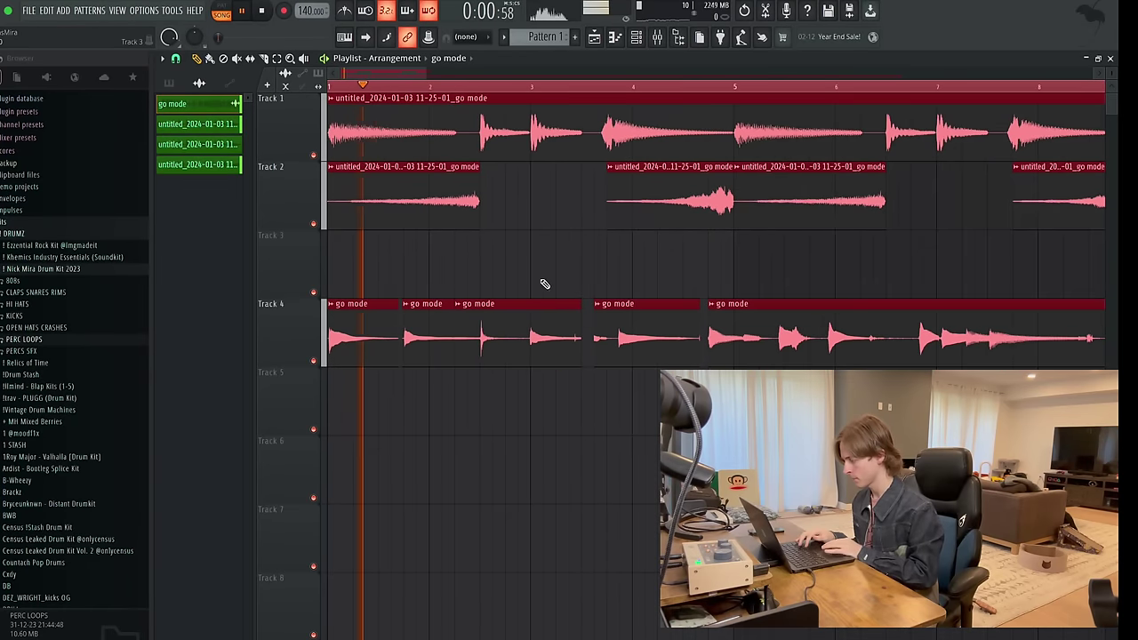
Slip the audio in the first Track 4 piece slightly earlier and replay it from bar 1.
{"action": "left_click", "coordinate": [359, 337]}
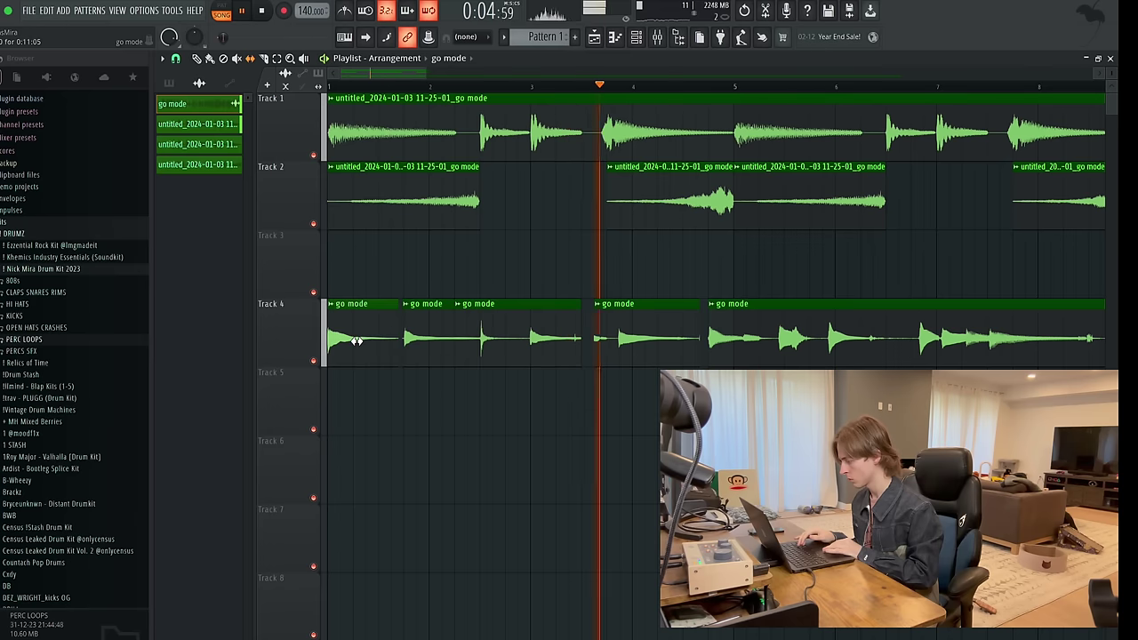
{"action": "key", "text": "space"}
{"action": "key", "text": "space"}
{"action": "key", "text": "p"}
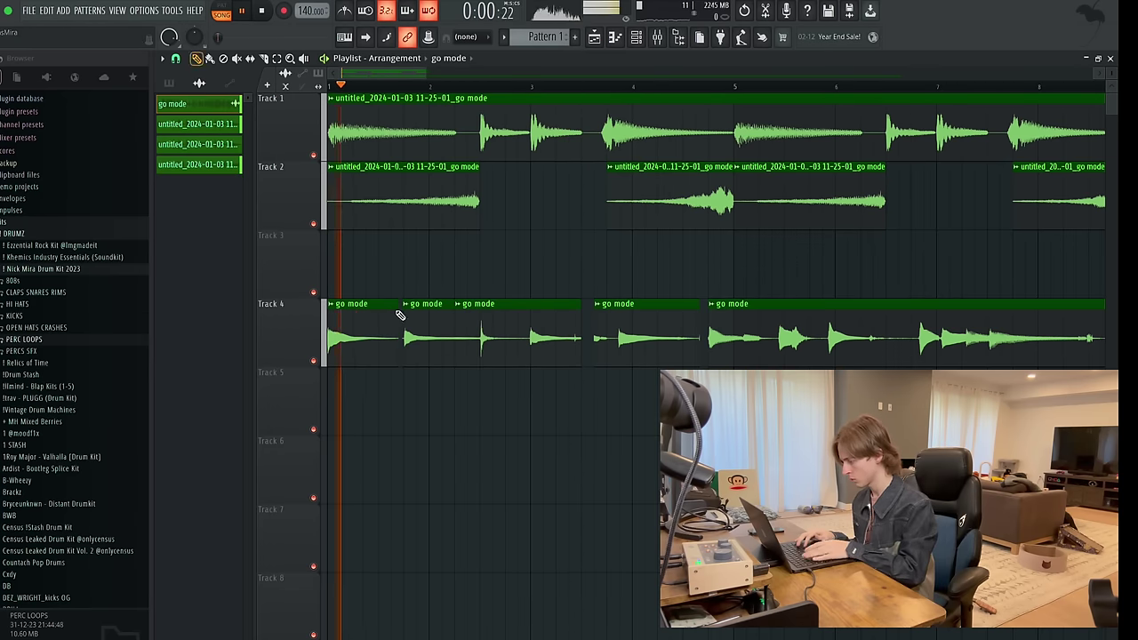
Move the fourth Track 4 piece to start at about bar 3.5 and give it a short fade-in.
{"action": "left_click", "coordinate": [607, 336]}
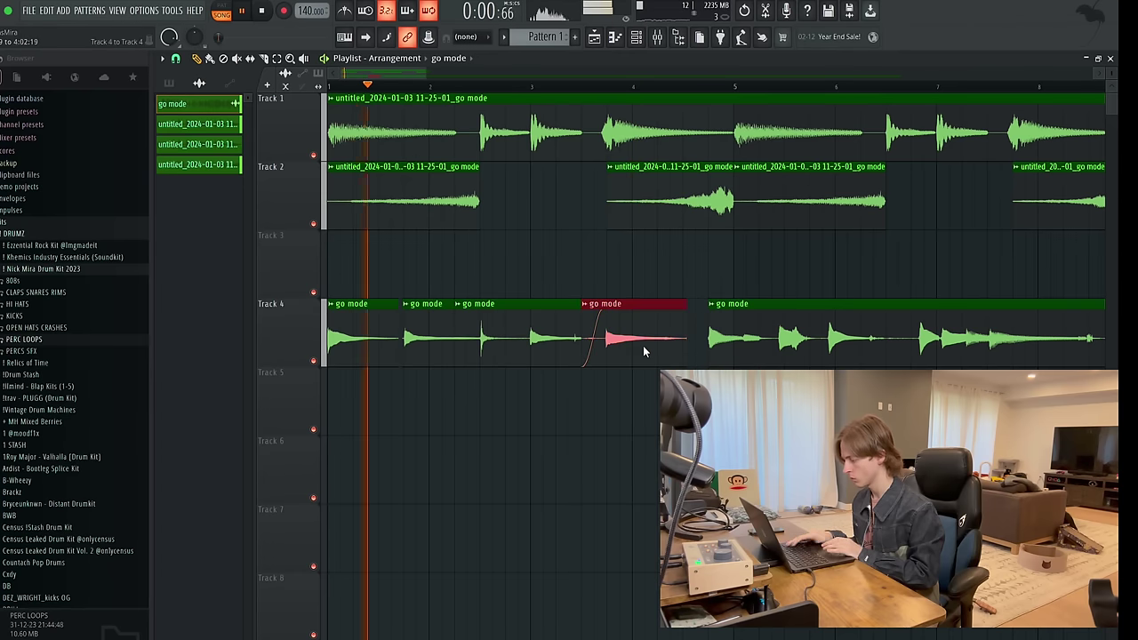
{"action": "right_click", "coordinate": [608, 331]}
{"action": "left_click", "coordinate": [603, 343]}
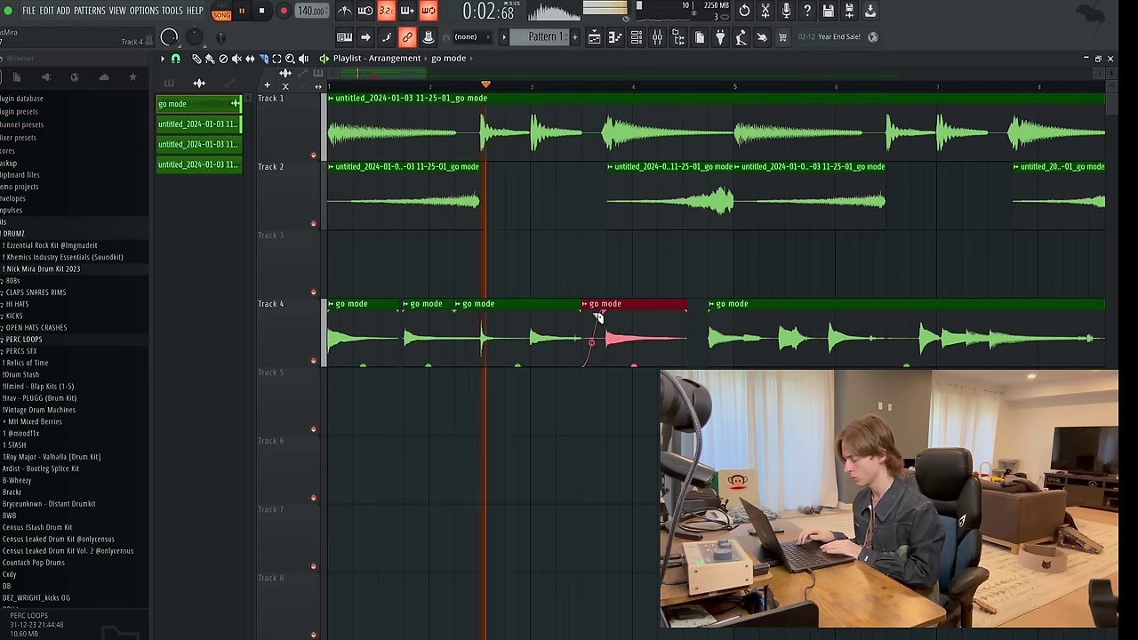
{"action": "key", "text": "p"}
{"action": "mouse_move", "coordinate": [785, 344]}
{"action": "left_mouse_down"}
{"action": "mouse_move", "coordinate": [774, 344]}
{"action": "mouse_move", "coordinate": [785, 344]}
{"action": "left_mouse_up"}
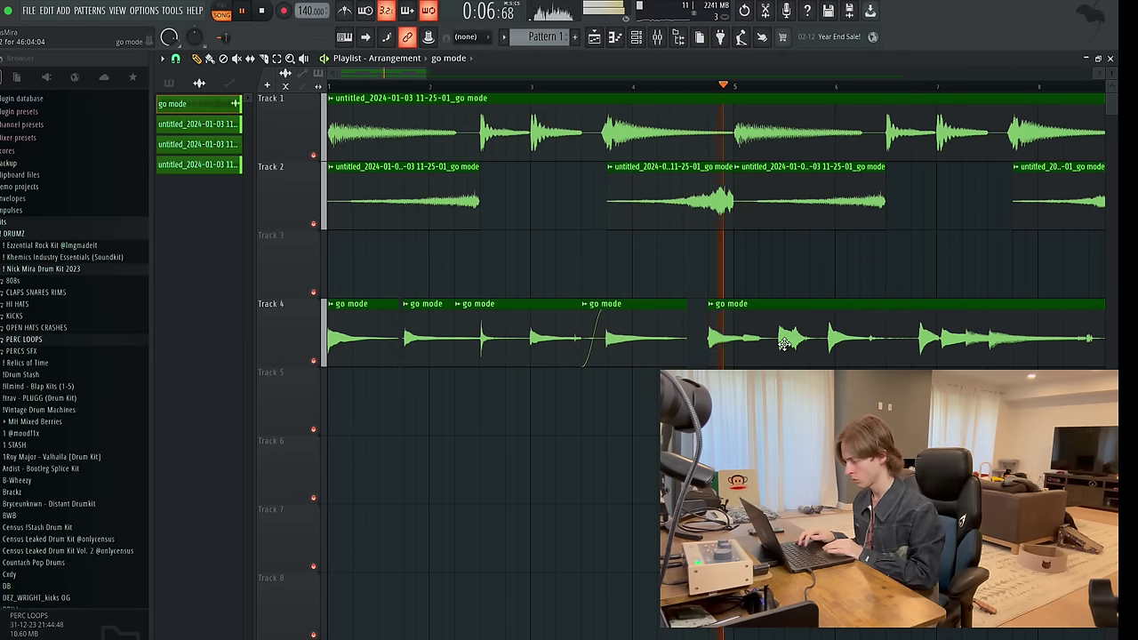
Slip the last Track 4 clip's audio earlier to start on its next note, and slice the clip at bar 5.
{"action": "key", "text": "space"}
{"action": "key", "text": "s"}
{"action": "left_click_drag", "start_coordinate": [786, 339], "coordinate": [728, 359]}
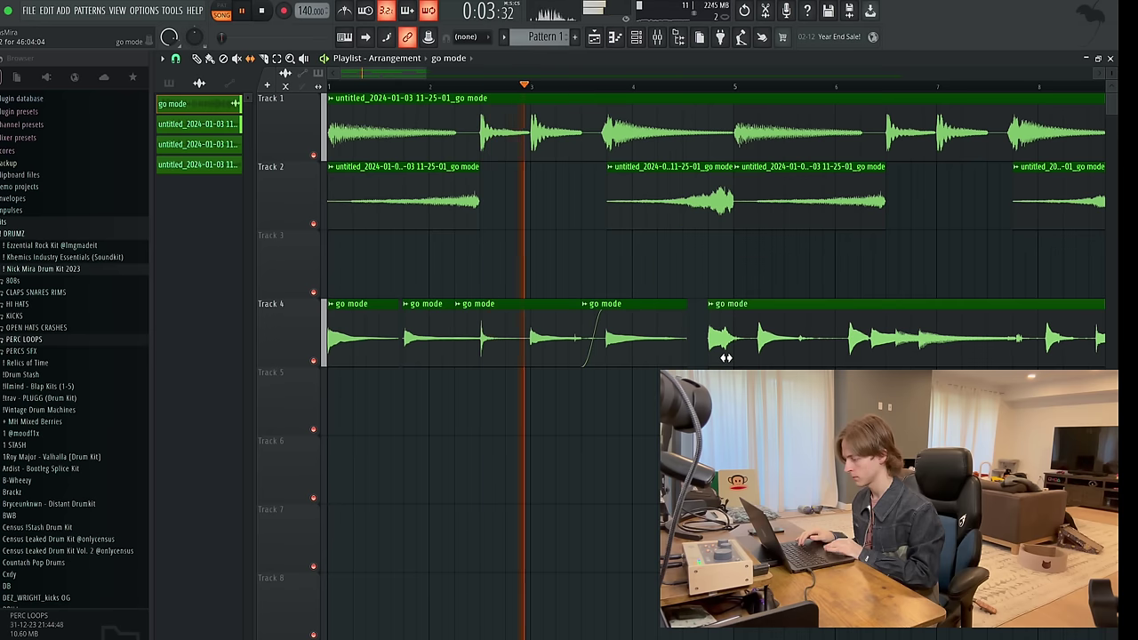
{"action": "left_click", "coordinate": [752, 343]}
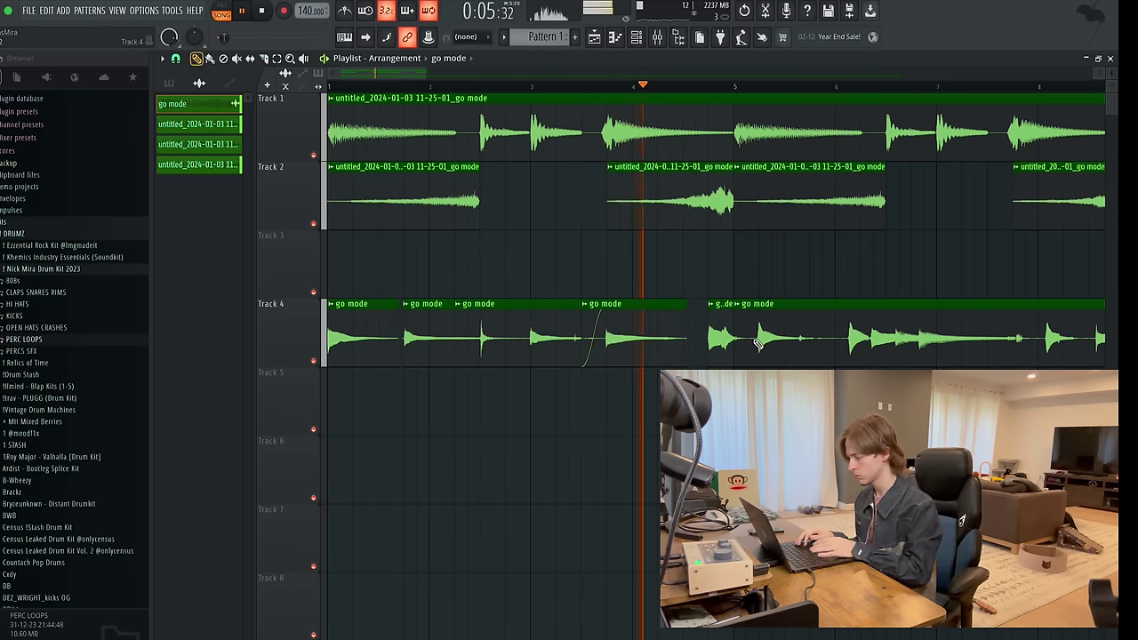
Move the remaining "go mode" clip from bar 5 of Track 4 to bar 1 of Track 5 and replay from the start.
{"action": "scroll", "coordinate": [756, 344], "scroll_direction": "down", "scroll_amount": 3}
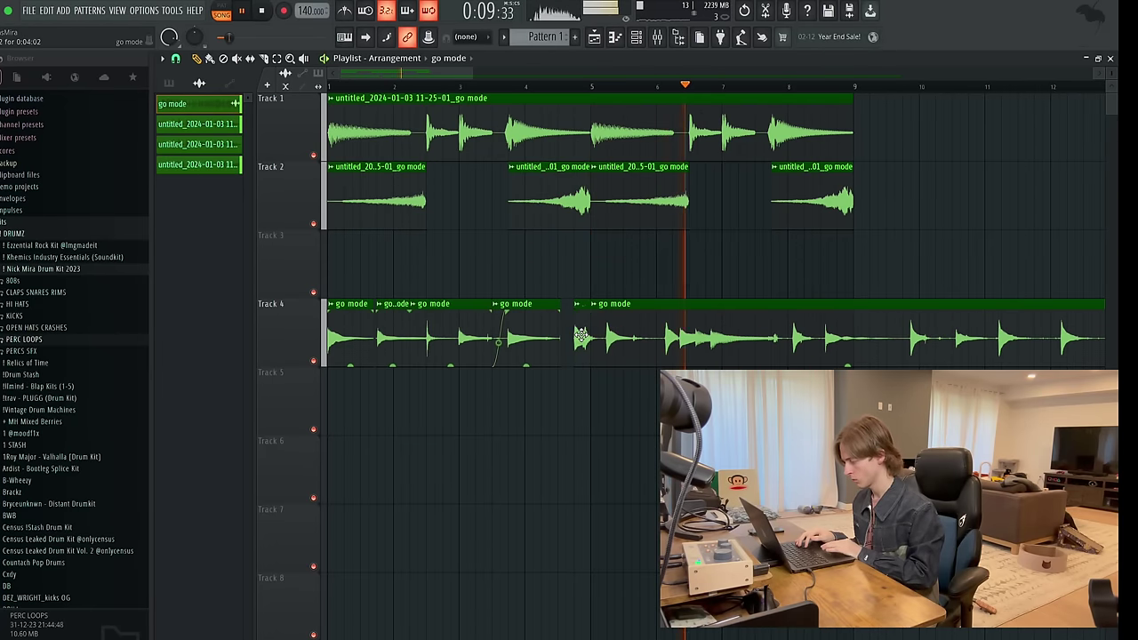
{"action": "left_click_drag", "start_coordinate": [625, 337], "coordinate": [382, 408]}
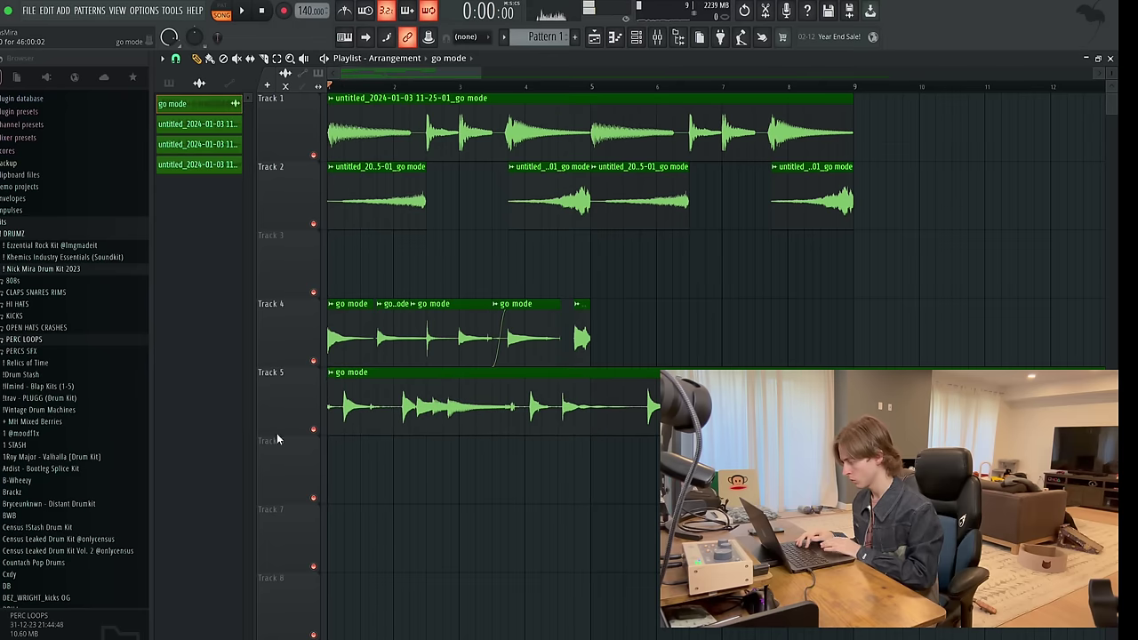
{"action": "key", "text": "space"}
{"action": "key", "text": "space"}
Slice the Track 5 clip at bar 2 and just after bar 4, and delete the middle piece.
{"action": "left_click", "coordinate": [400, 406]}
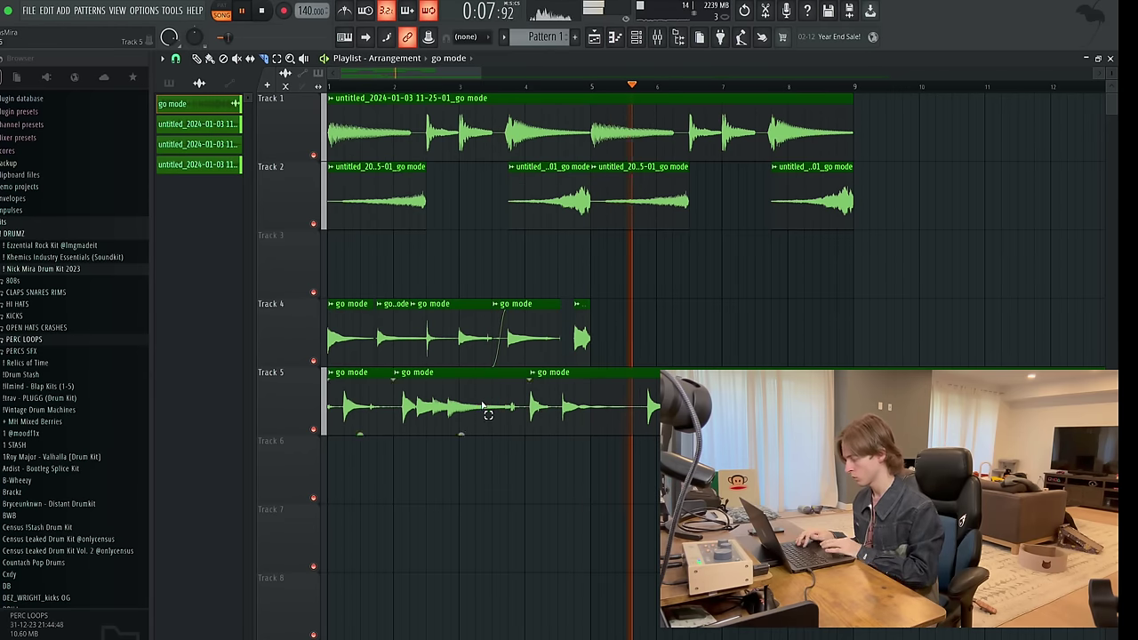
{"action": "left_click", "coordinate": [533, 414]}
{"action": "right_click", "coordinate": [481, 400]}
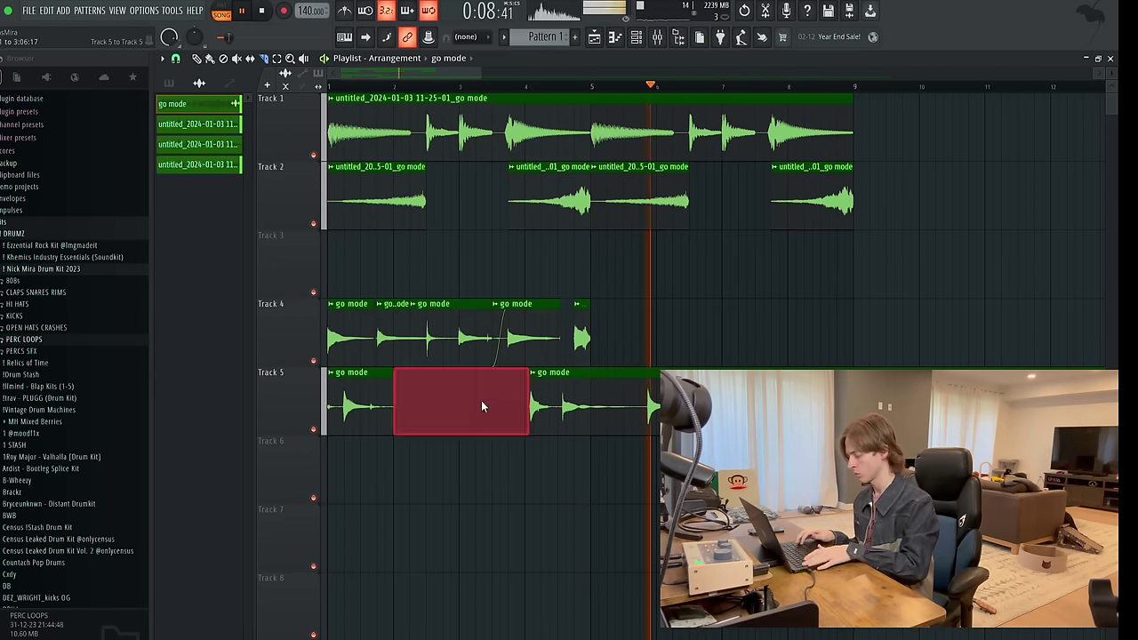
Delete the short chop just before bar 5 on Track 4 and duplicate the remaining Track 4 chops to bar 5.
{"action": "right_click", "coordinate": [583, 340]}
{"action": "mouse_move", "coordinate": [599, 339]}
{"action": "left_mouse_down"}
{"action": "mouse_move", "coordinate": [318, 315]}
{"action": "mouse_move", "coordinate": [681, 329]}
{"action": "mouse_move", "coordinate": [604, 331]}
{"action": "left_mouse_up"}
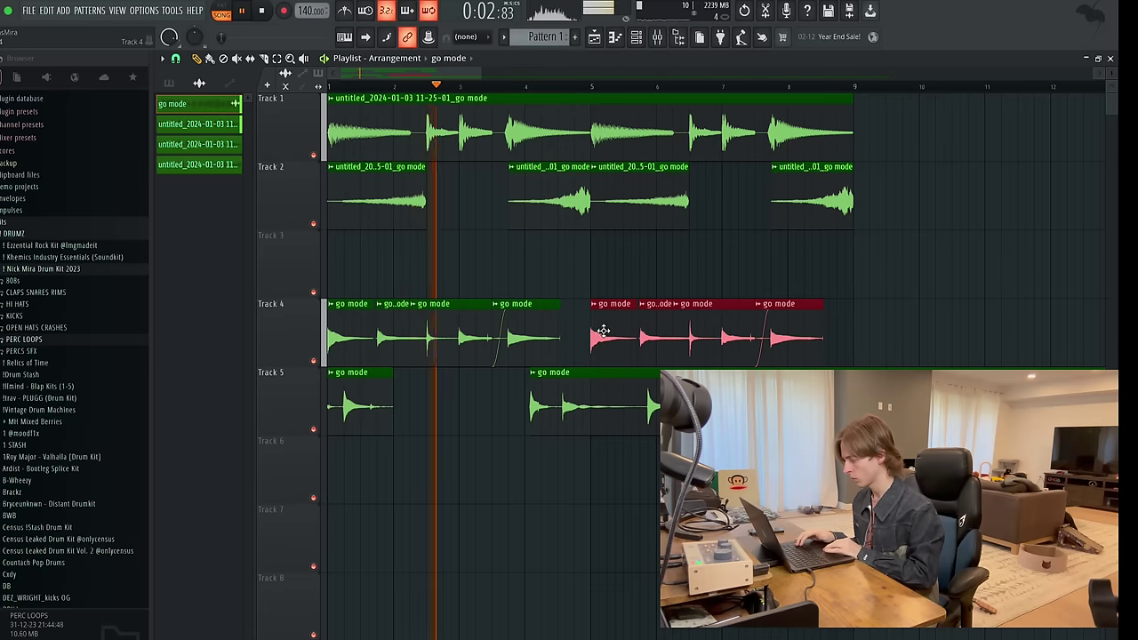
{"action": "key", "text": "ctrl+d"}
Quantize the second Track 5 clip so it starts exactly at bar 4.
{"action": "left_click", "coordinate": [552, 419], "text": "ctrl"}
{"action": "key", "text": "ctrl+q"}
{"action": "key", "text": "ctrl+d"}
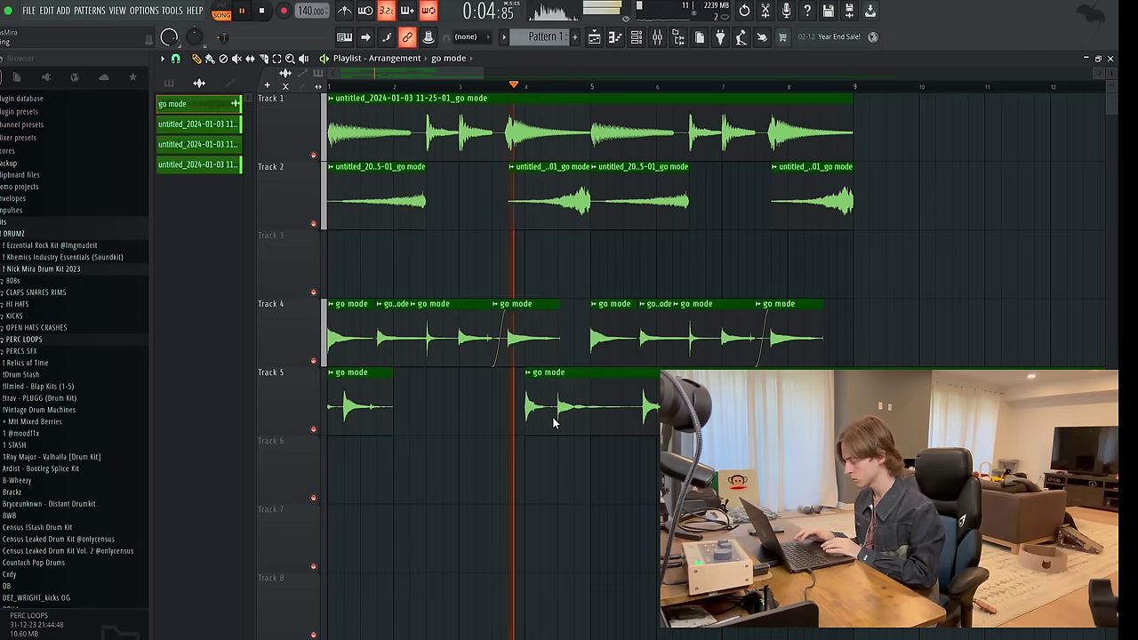
Slice the second Track 5 clip at bar 5 and remove its audio from about bar 5.75 onward.
{"action": "key", "text": "c"}
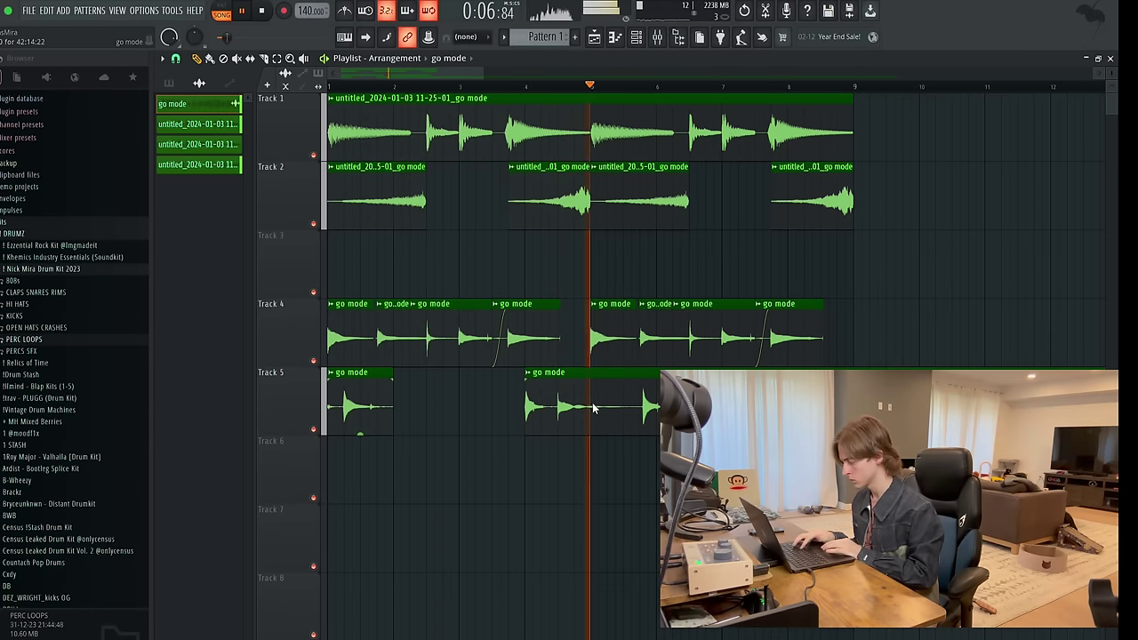
{"action": "left_click", "coordinate": [595, 406]}
{"action": "key", "text": "p"}
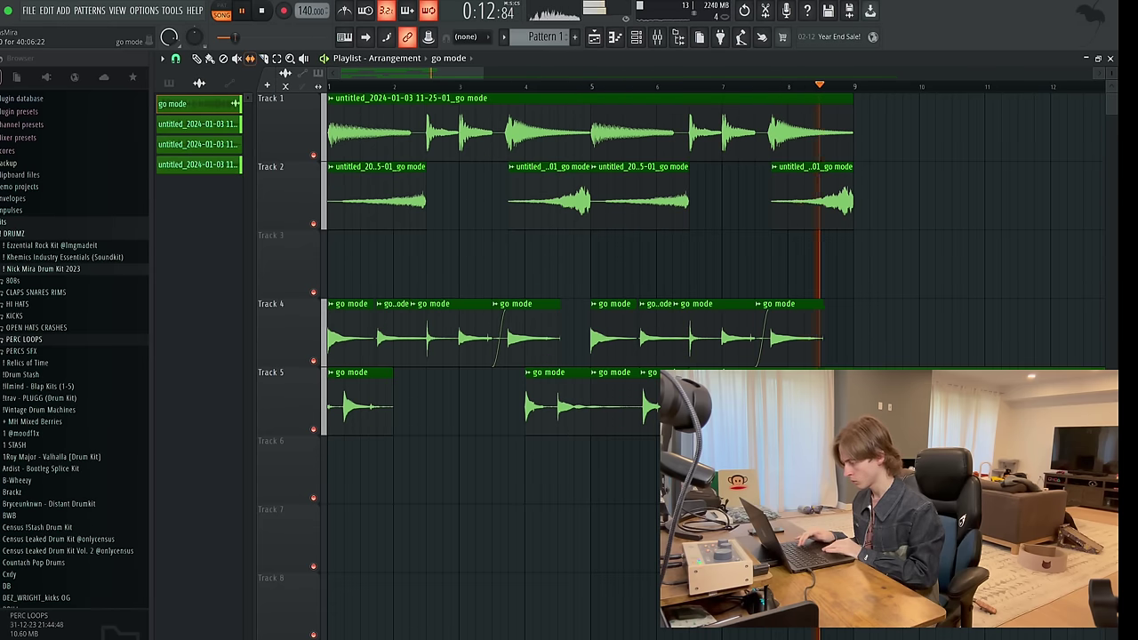
{"action": "right_click", "coordinate": [669, 410]}
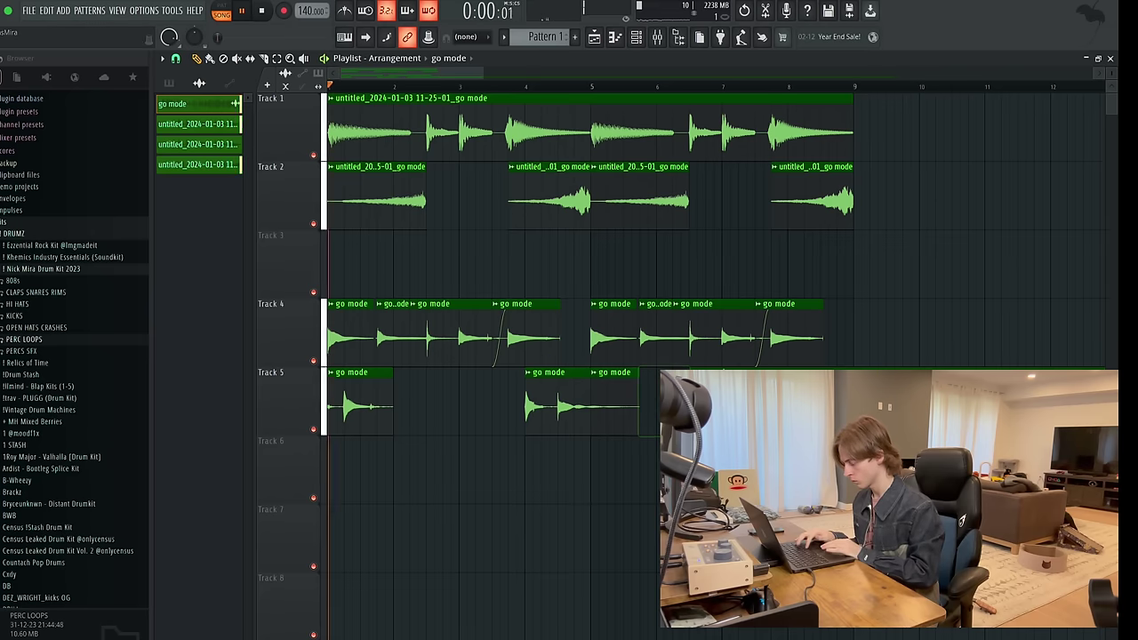
Place the leftover "go mode" clip at bar 2.5 on Track 5 and move the bar 4 chop down to Track 6.
{"action": "left_click_drag", "start_coordinate": [404, 448], "coordinate": [475, 450]}
{"action": "left_click_drag", "start_coordinate": [536, 416], "coordinate": [536, 472]}
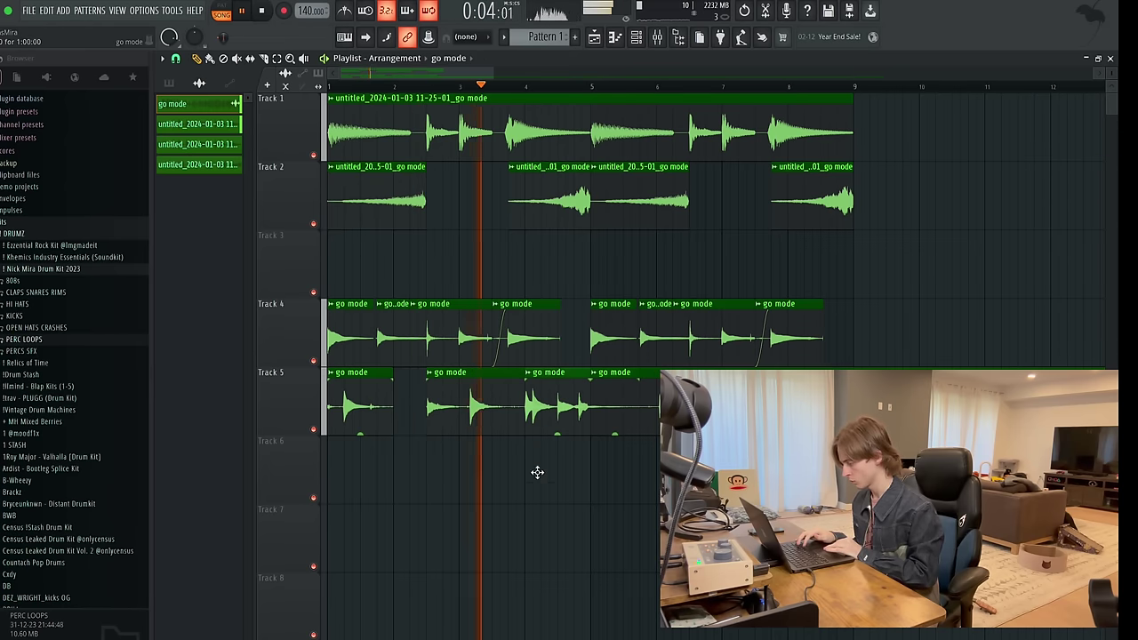
Slice the Track 5 clip at bar 3 and slip the new piece's audio earlier so its note starts on the bar.
{"action": "key", "text": "s"}
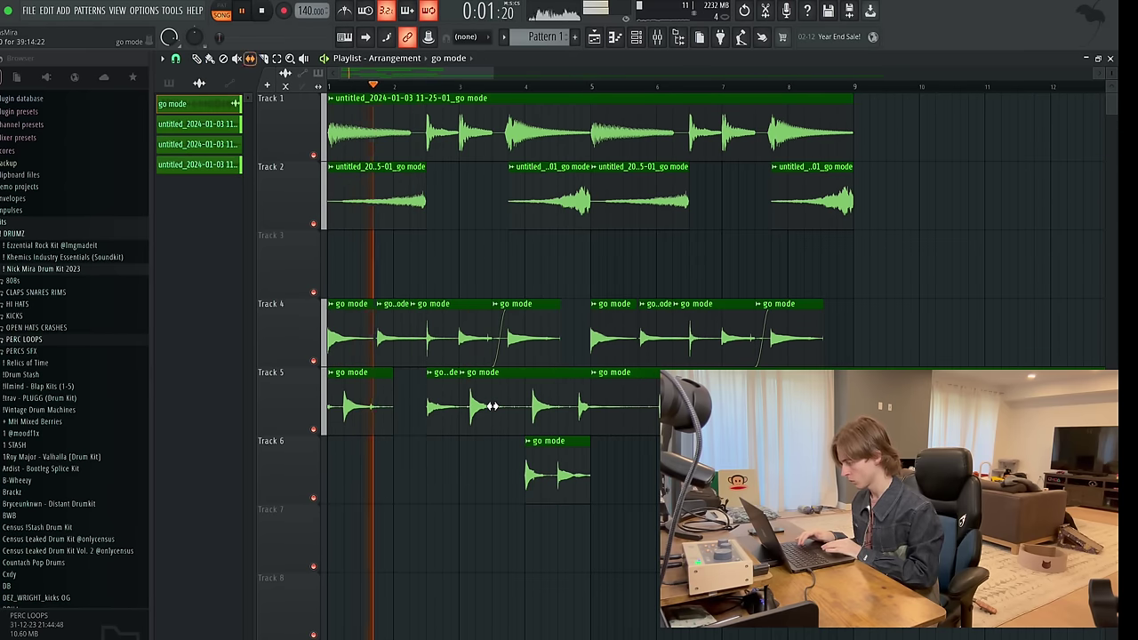
{"action": "left_click_drag", "start_coordinate": [492, 406], "coordinate": [483, 409]}
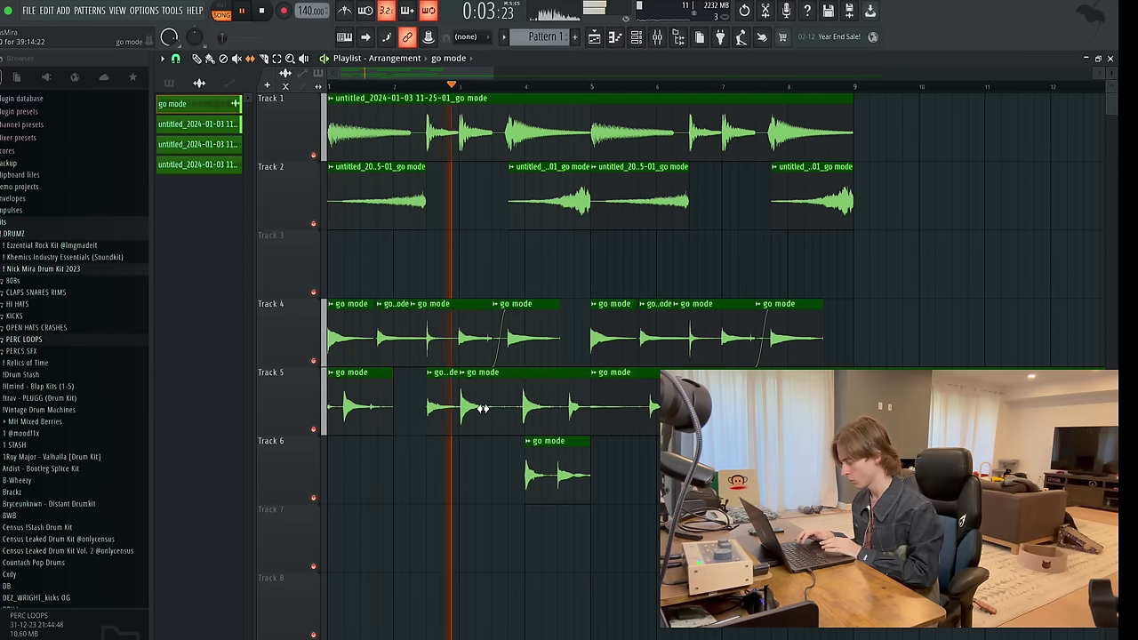
{"action": "scroll", "coordinate": [482, 408], "scroll_direction": "up", "scroll_amount": 4}
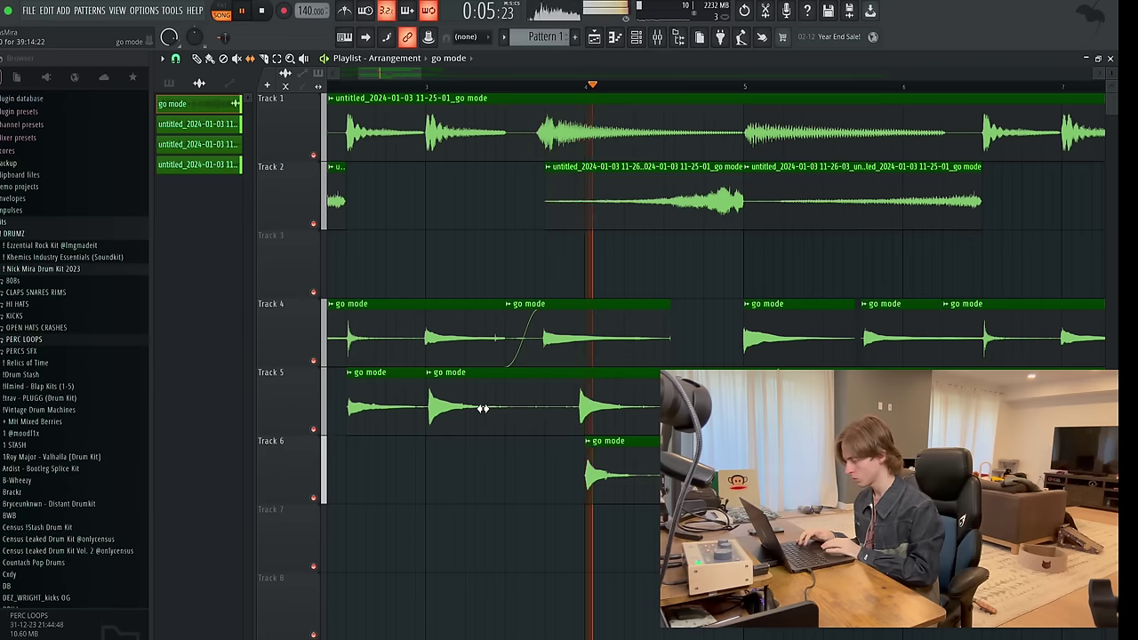
{"action": "key", "text": "space"}
{"action": "key", "text": "space"}
{"action": "left_click_drag", "start_coordinate": [467, 406], "coordinate": [465, 405]}
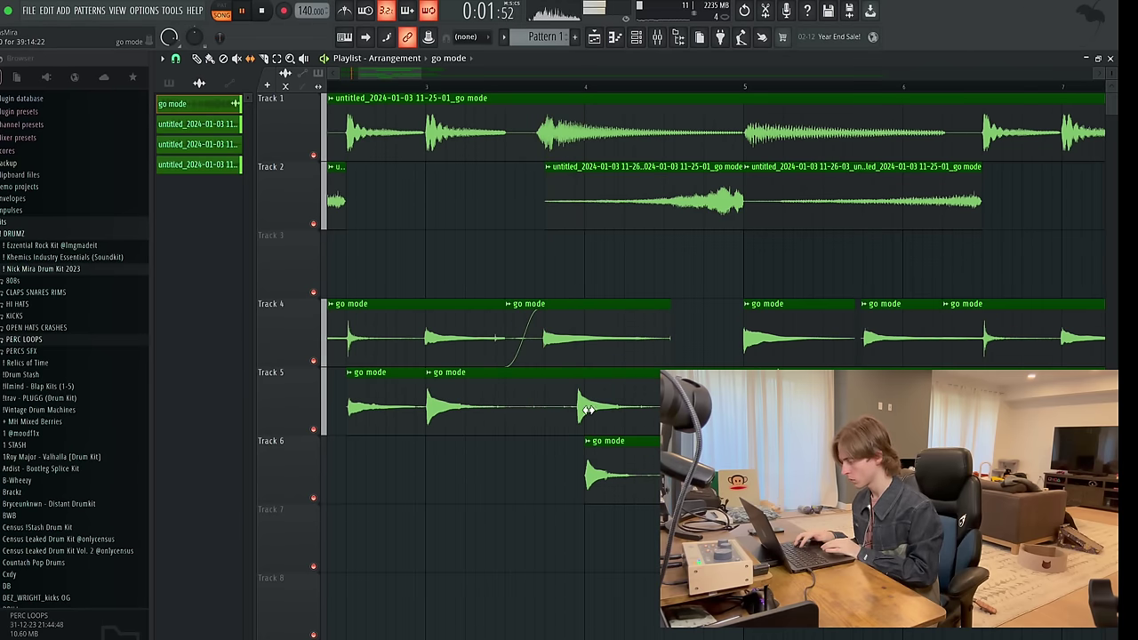
Slice the Track 5 clip at about bar 3.75 and move the Track 6 chop up to start there.
{"action": "left_click_drag", "start_coordinate": [594, 408], "coordinate": [604, 408]}
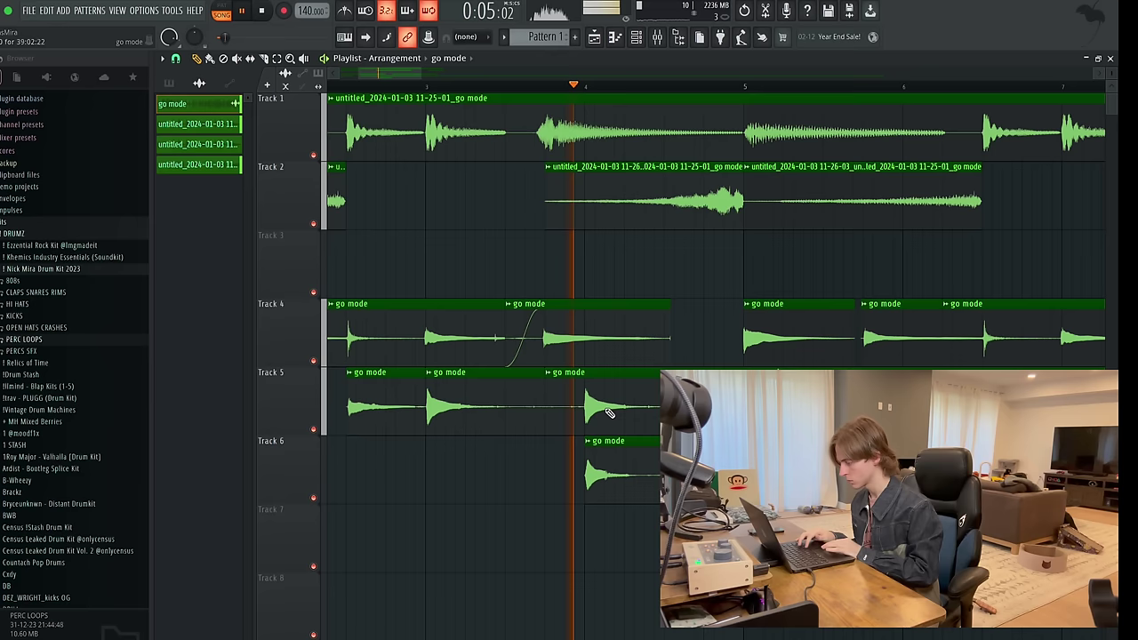
{"action": "key", "text": "space"}
{"action": "key", "text": "space"}
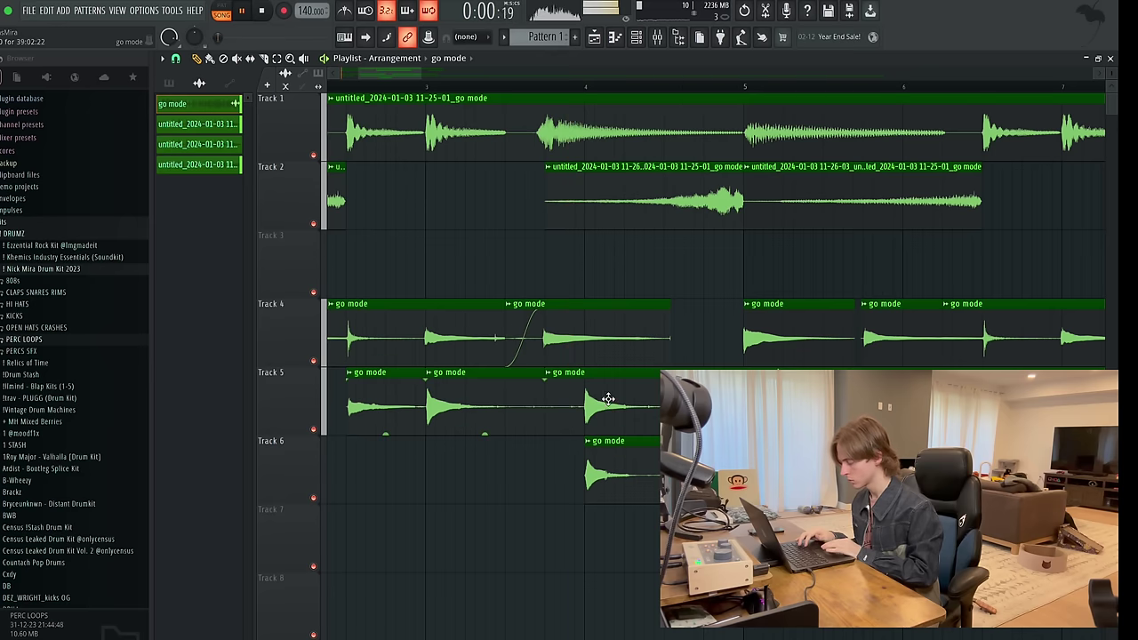
{"action": "left_click_drag", "start_coordinate": [650, 483], "coordinate": [611, 401]}
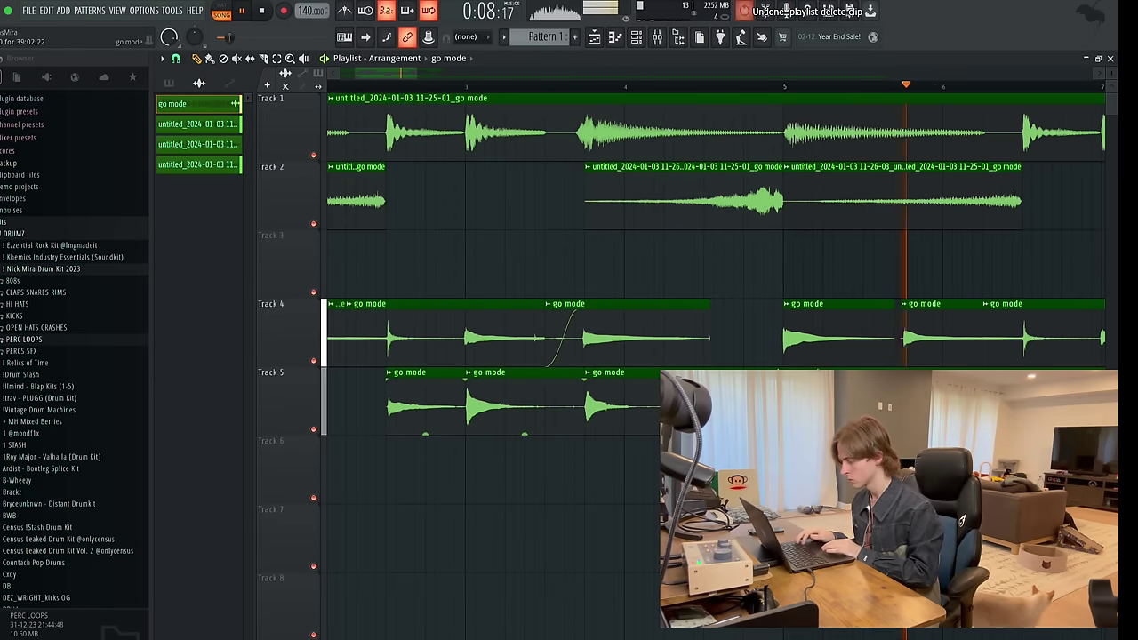
Move the leftover "go mode" clip from about bar 19 of Track 5 to bar 1 of Track 6 and replay.
{"action": "scroll", "coordinate": [586, 267], "scroll_direction": "down", "scroll_amount": 4}
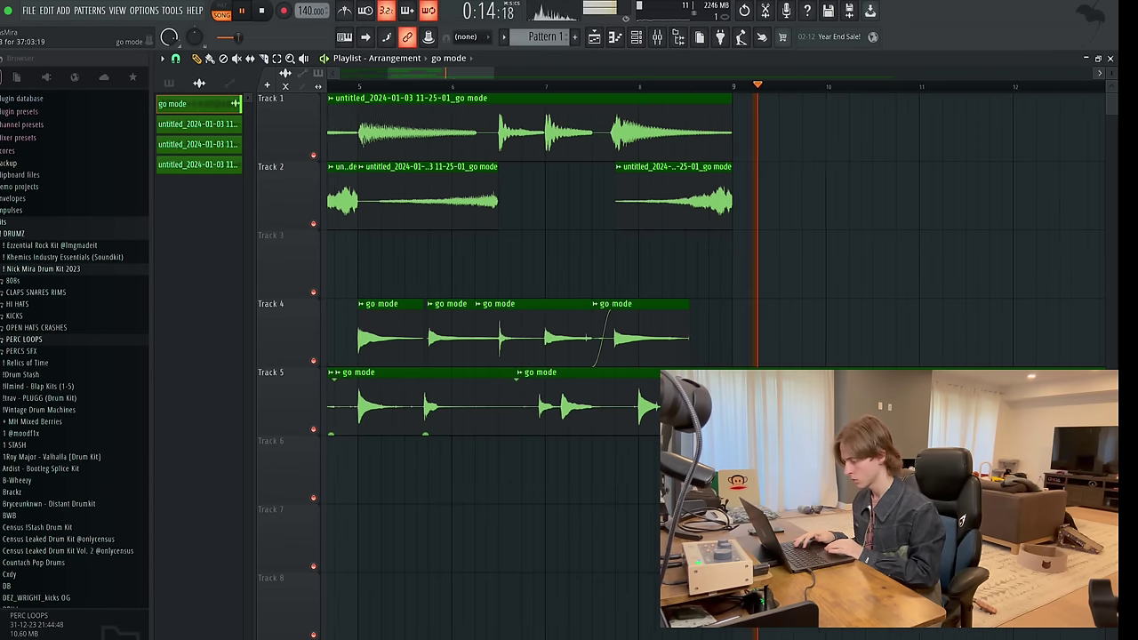
{"action": "scroll", "coordinate": [879, 356], "scroll_direction": "down", "scroll_amount": 5}
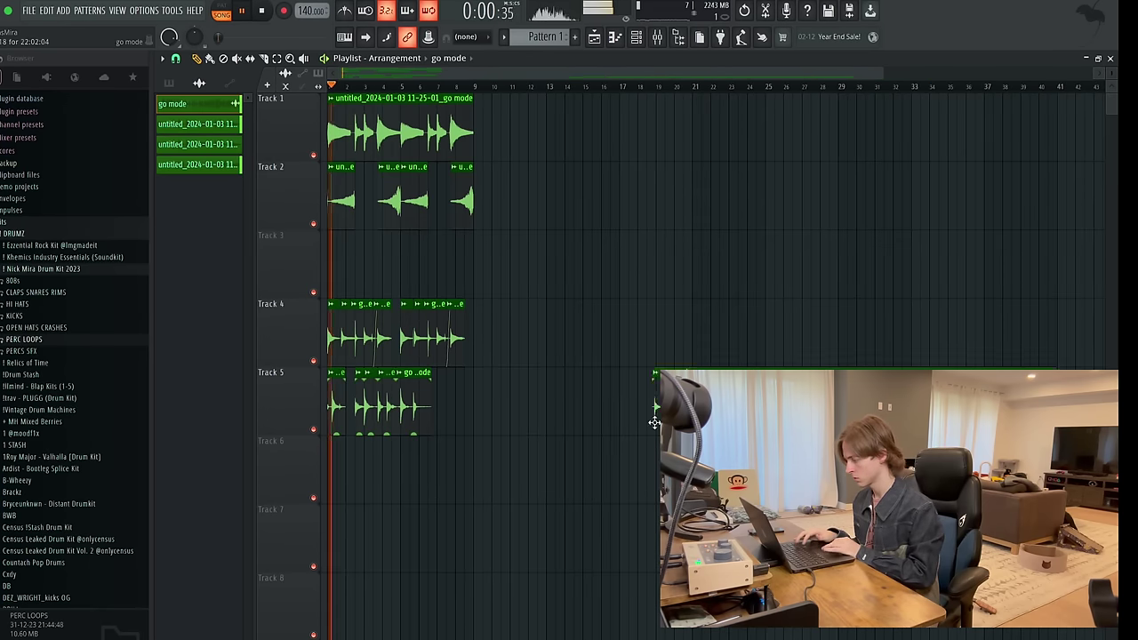
{"action": "left_click_drag", "start_coordinate": [655, 413], "coordinate": [354, 483]}
{"action": "key", "text": "space"}
{"action": "scroll", "coordinate": [362, 489], "scroll_direction": "up", "scroll_amount": 5}
{"action": "key", "text": "space"}
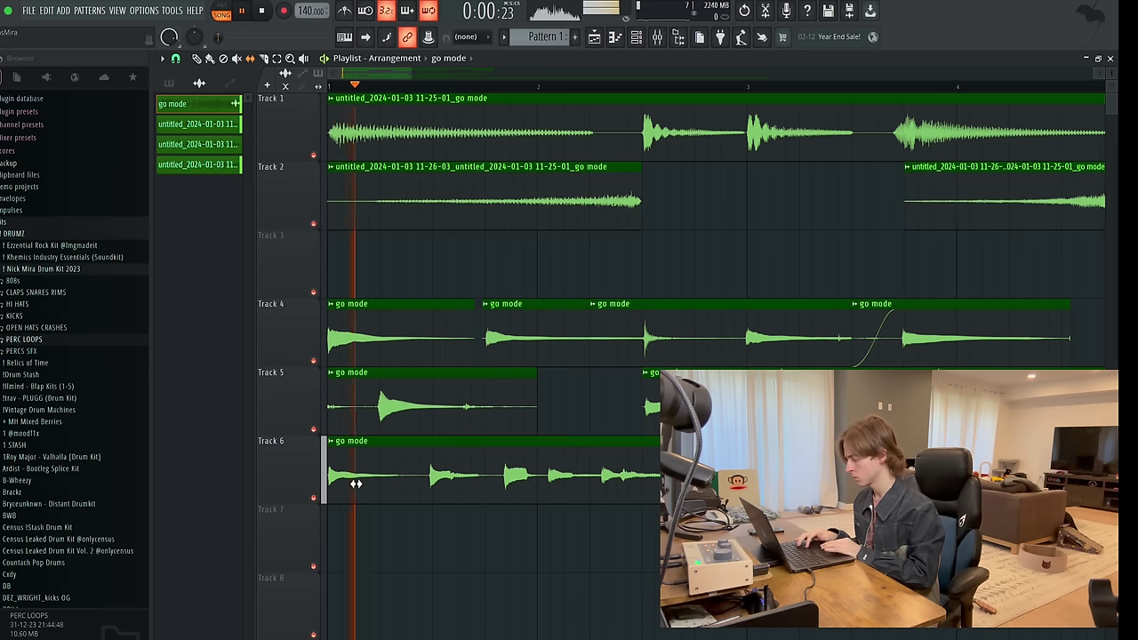
Slice the Track 6 clip before its notes in bar 1 and slip the pieces' audio slightly later to match the melody.
{"action": "key", "text": "space"}
{"action": "left_click_drag", "start_coordinate": [433, 484], "coordinate": [436, 482]}
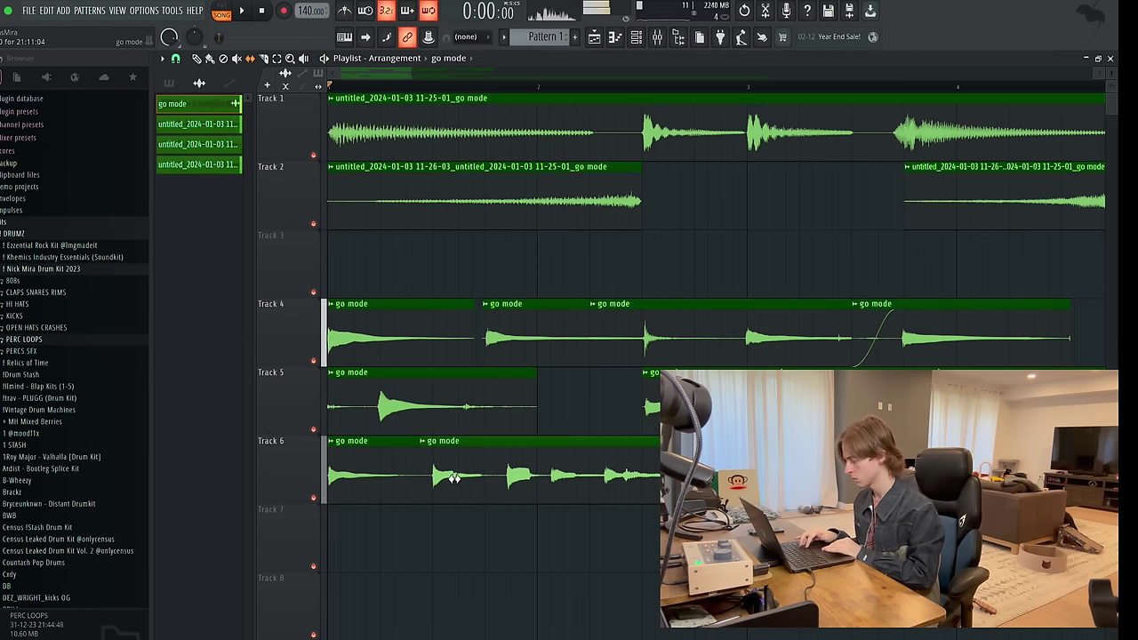
{"action": "key", "text": "space"}
{"action": "left_click_drag", "start_coordinate": [533, 479], "coordinate": [538, 478]}
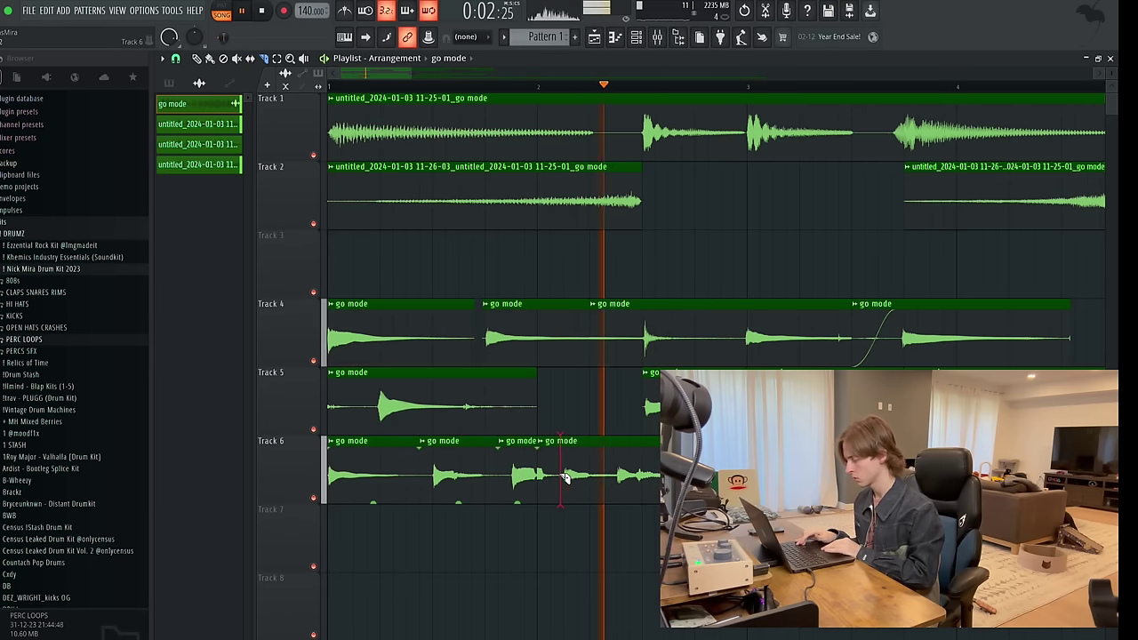
Cut the short sliver after bar 2 from the Track 6 chops, leaving a small gap, and replay from the start.
{"action": "left_click_drag", "start_coordinate": [537, 480], "coordinate": [559, 478]}
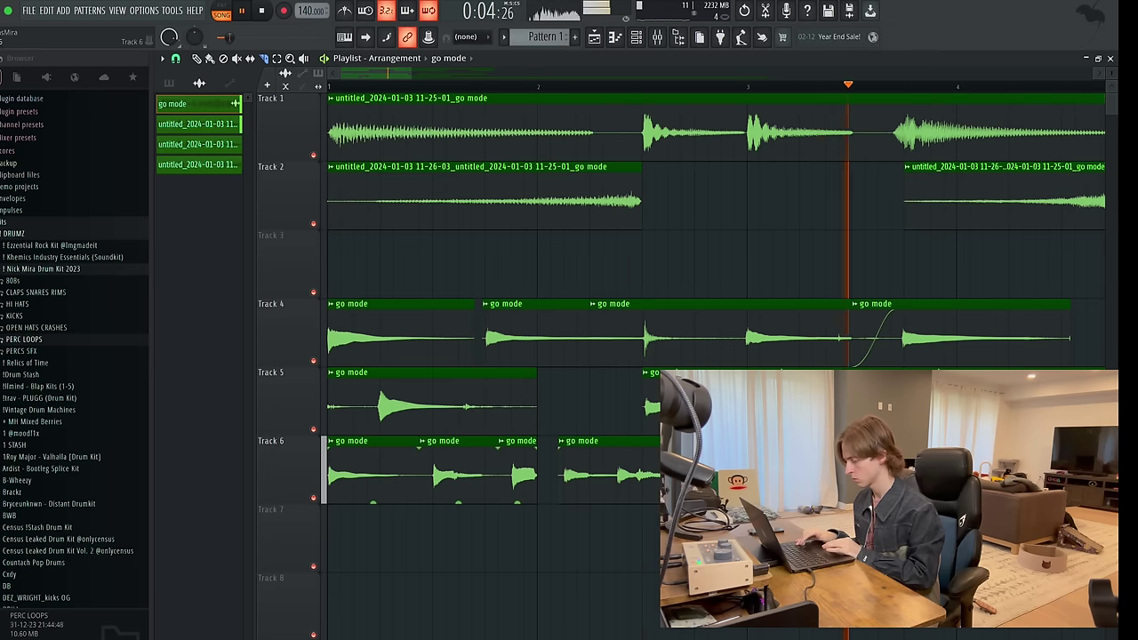
{"action": "key", "text": "space"}
{"action": "key", "text": "space"}
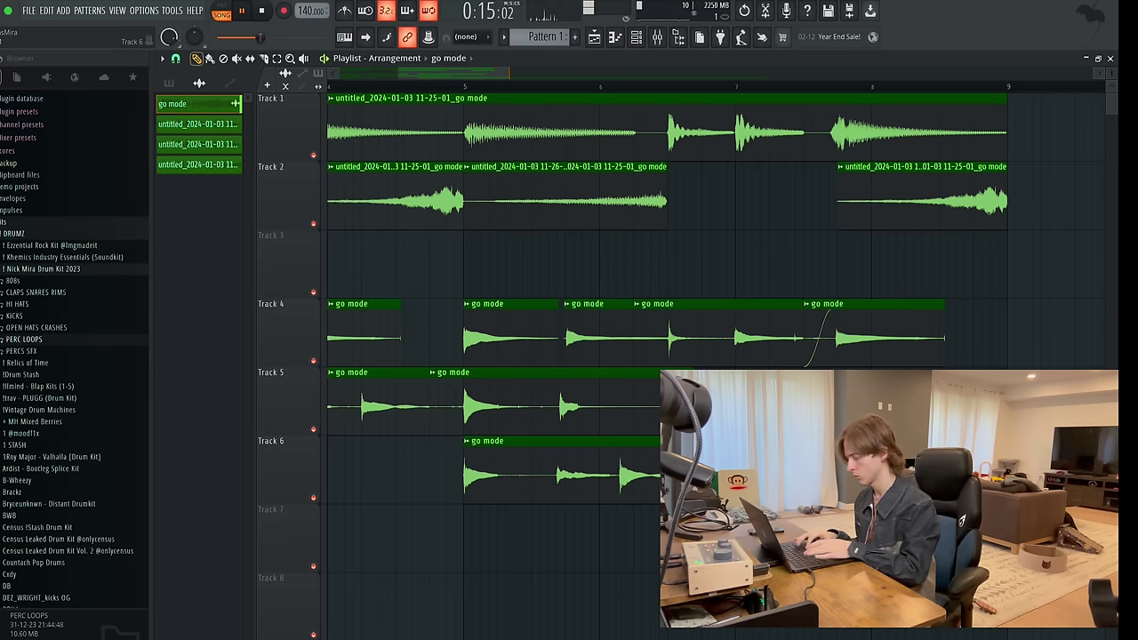
Keep the first half-bar chop at bar 5 on Track 6, and reposition and slip the rest so its next note starts at bar 6.
{"action": "right_click", "coordinate": [575, 477]}
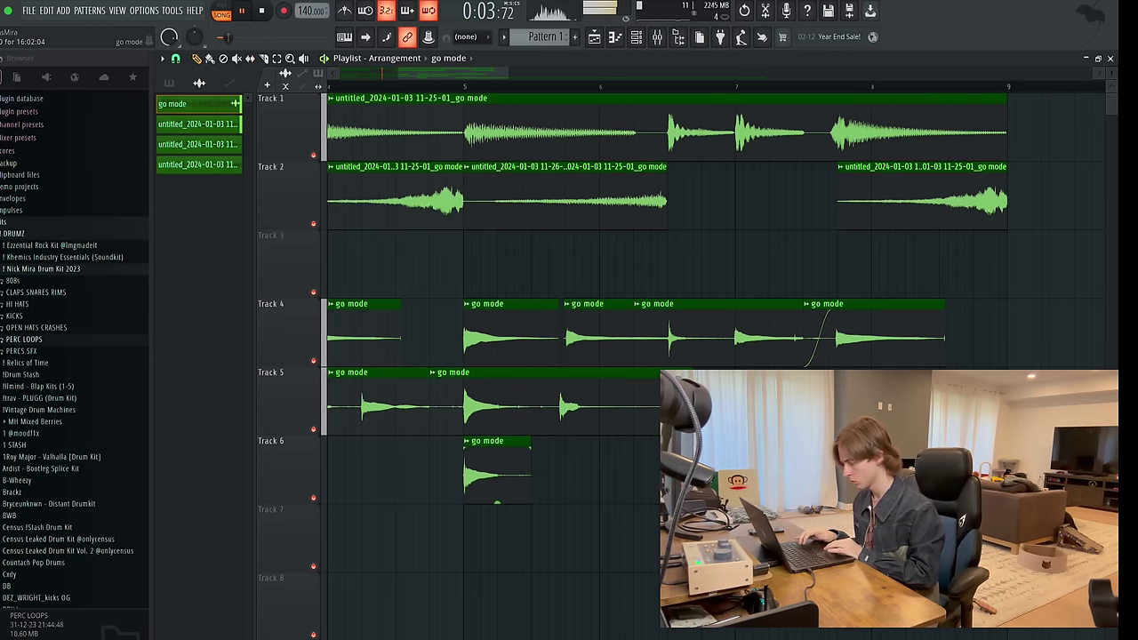
{"action": "left_click_drag", "start_coordinate": [681, 469], "coordinate": [653, 469]}
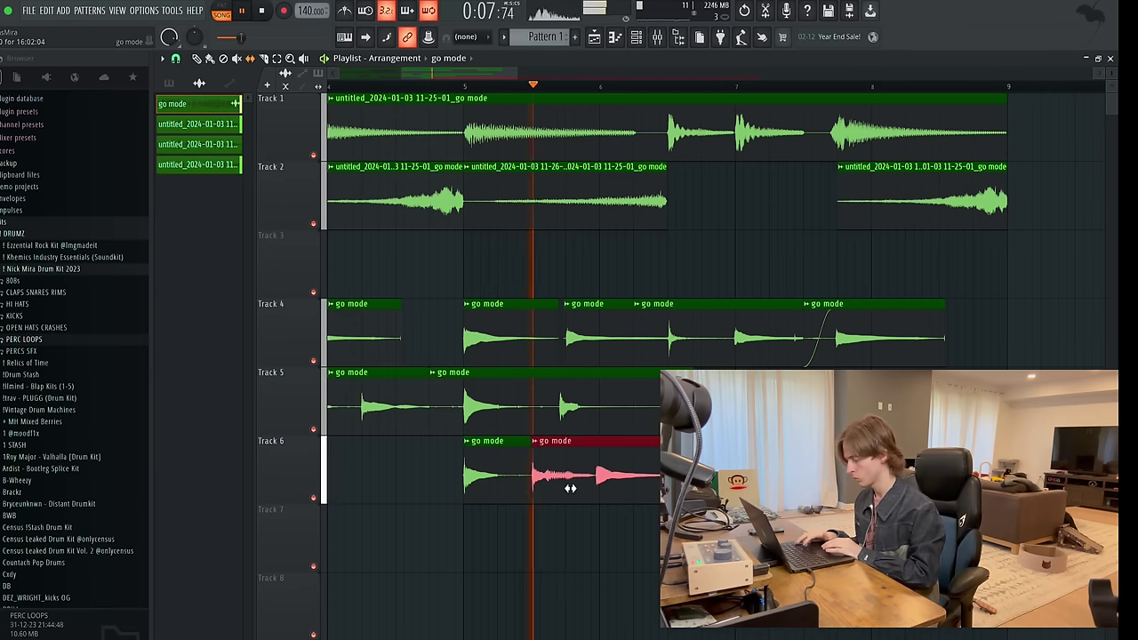
{"action": "key", "text": "ctrl+d"}
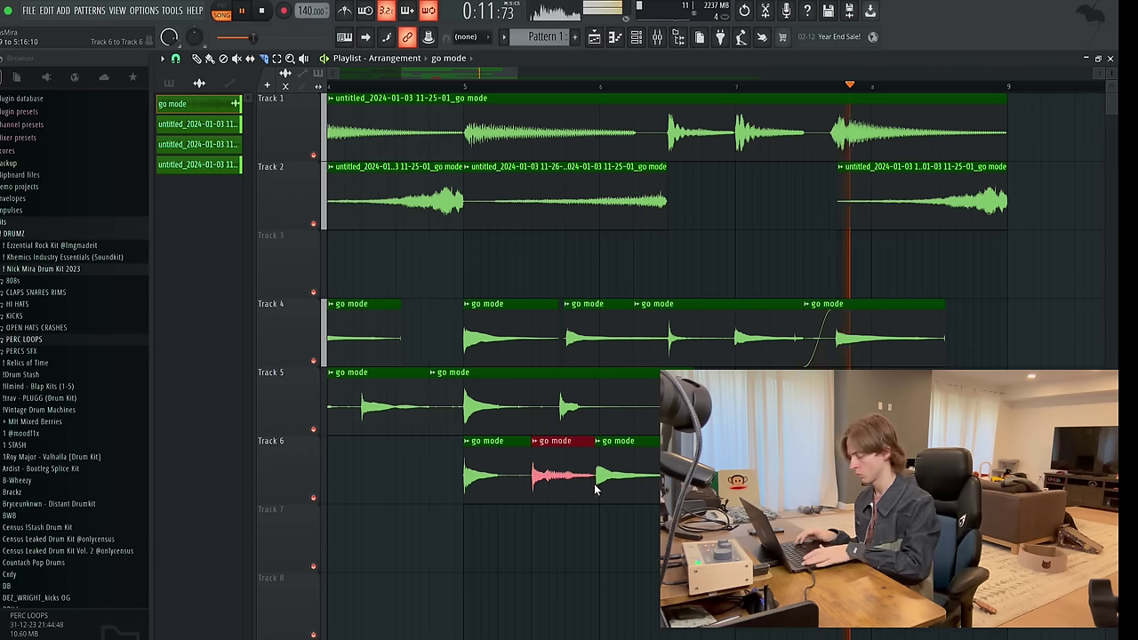
{"action": "left_click_drag", "start_coordinate": [630, 486], "coordinate": [633, 489]}
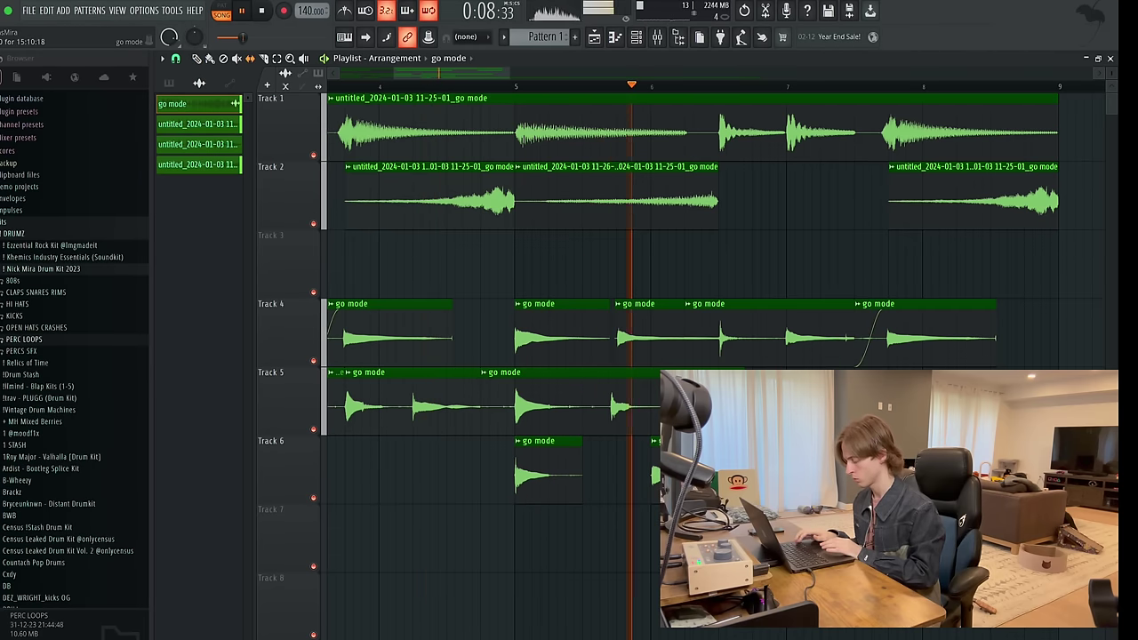
Move the Track 6 chop from bar 6 to about bar 5.75 and replay from the start.
{"action": "key", "text": "p"}
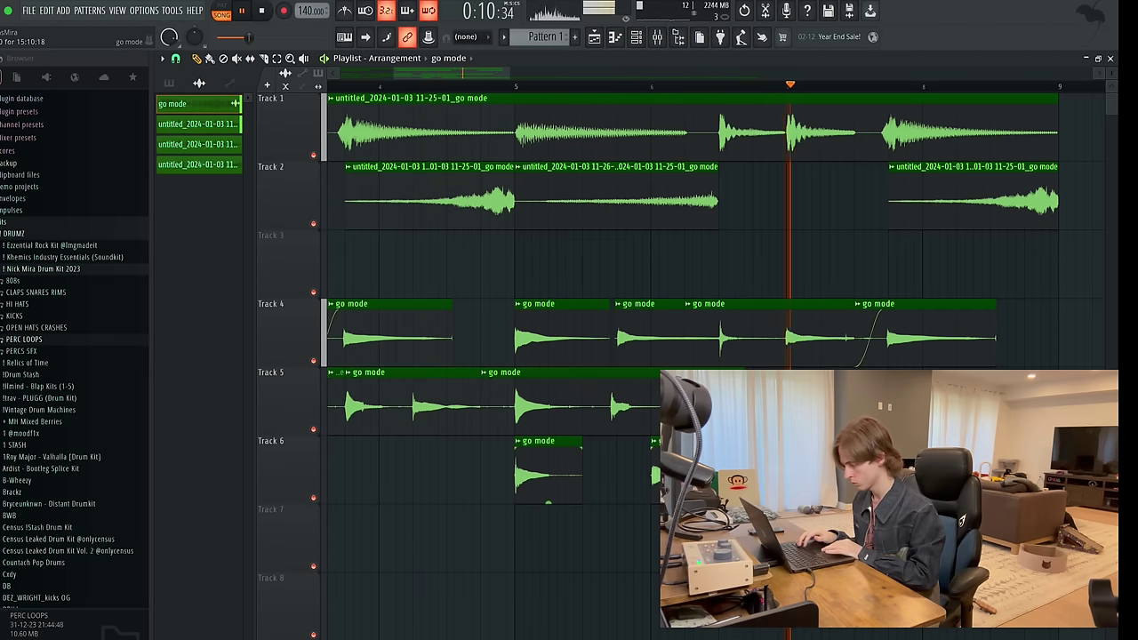
{"action": "left_click_drag", "start_coordinate": [669, 474], "coordinate": [634, 475]}
{"action": "key", "text": "space"}
{"action": "key", "text": "space"}
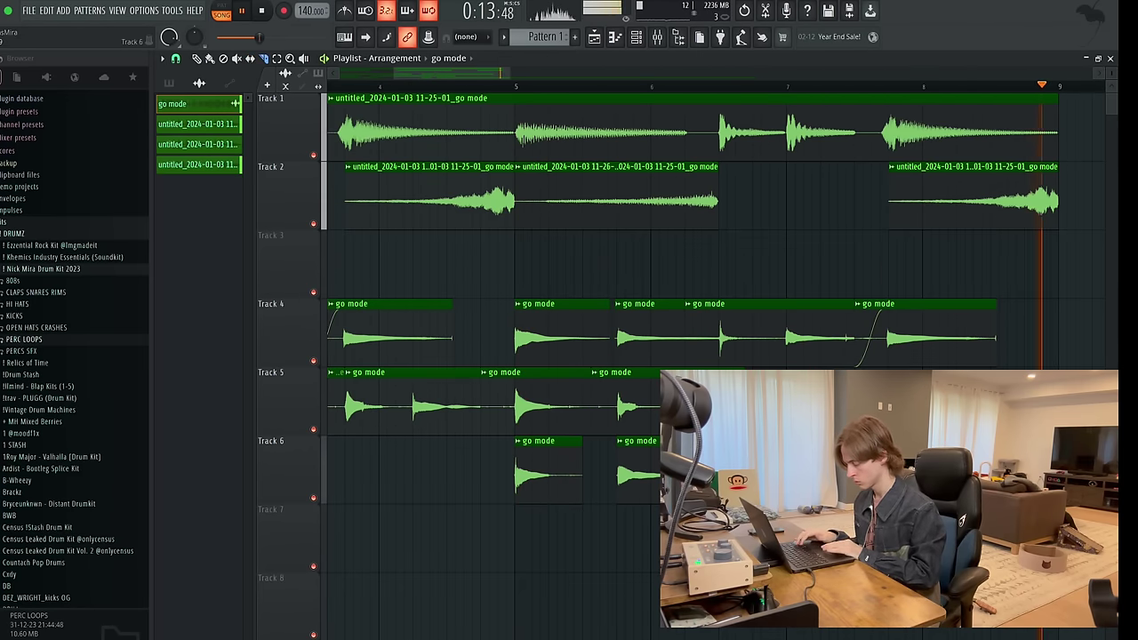
Select the whole eight-bar arrangement across all tracks and duplicate it to start at bar 9.
{"action": "scroll", "coordinate": [942, 178], "scroll_direction": "down", "scroll_amount": 5}
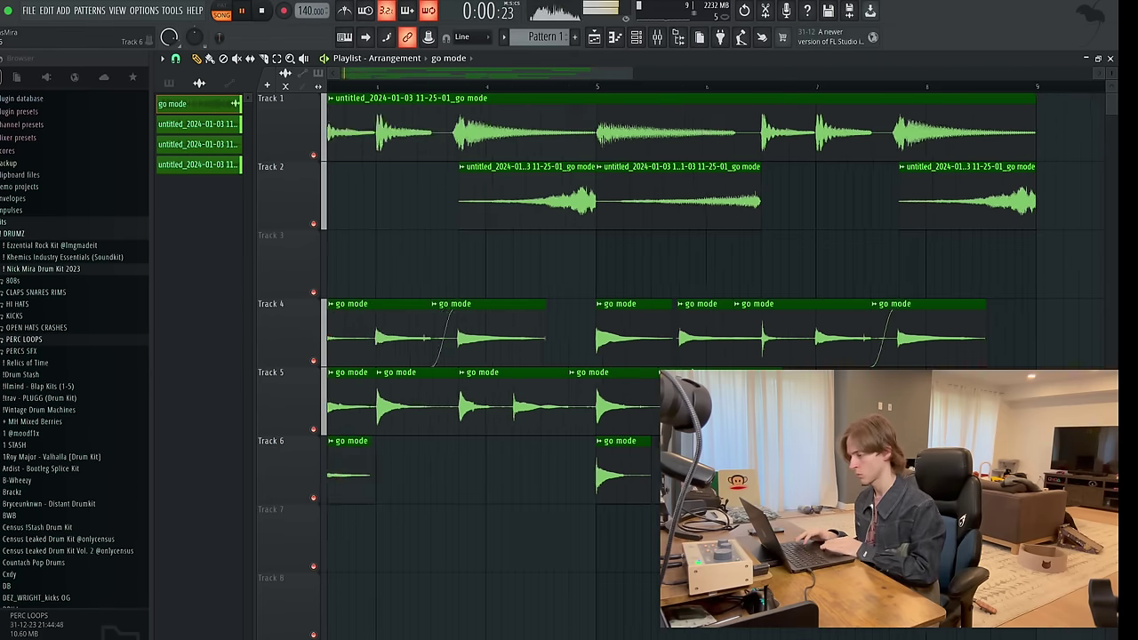
{"action": "key", "text": "space"}
{"action": "key", "text": "space"}
{"action": "left_click_drag", "start_coordinate": [810, 93], "coordinate": [342, 471]}
{"action": "key", "text": "ctrl+b"}
{"action": "key", "text": "ctrl+d"}
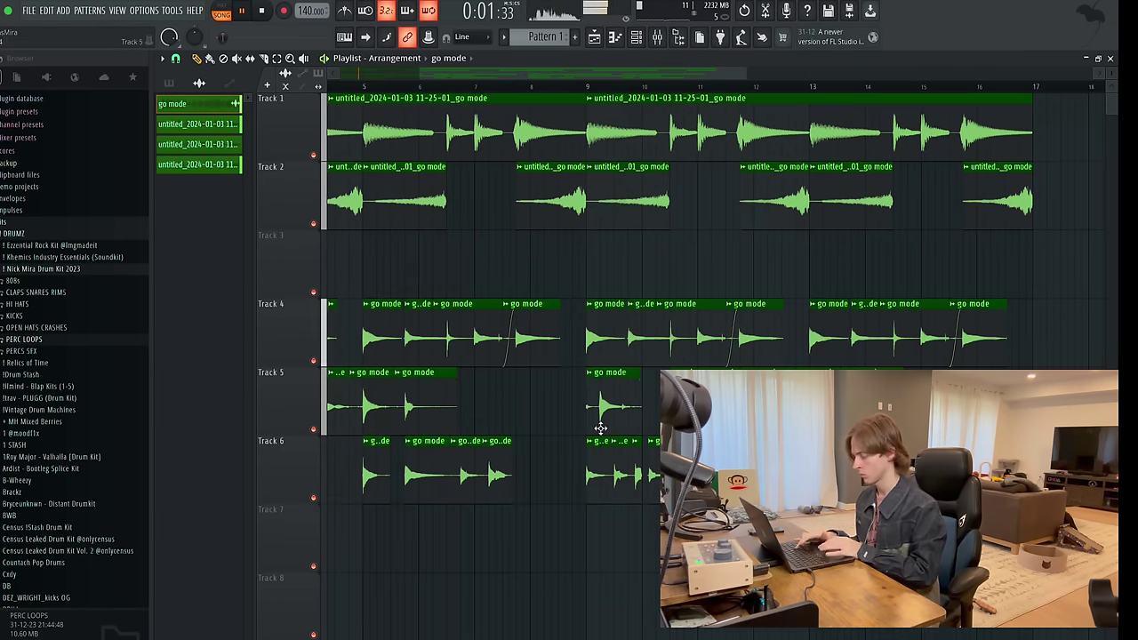
Mute Track 2 and Track 1, and delete the duplicated Track 5 chops from bar 9 onward.
{"action": "scroll", "coordinate": [622, 222], "scroll_direction": "down", "scroll_amount": 5}
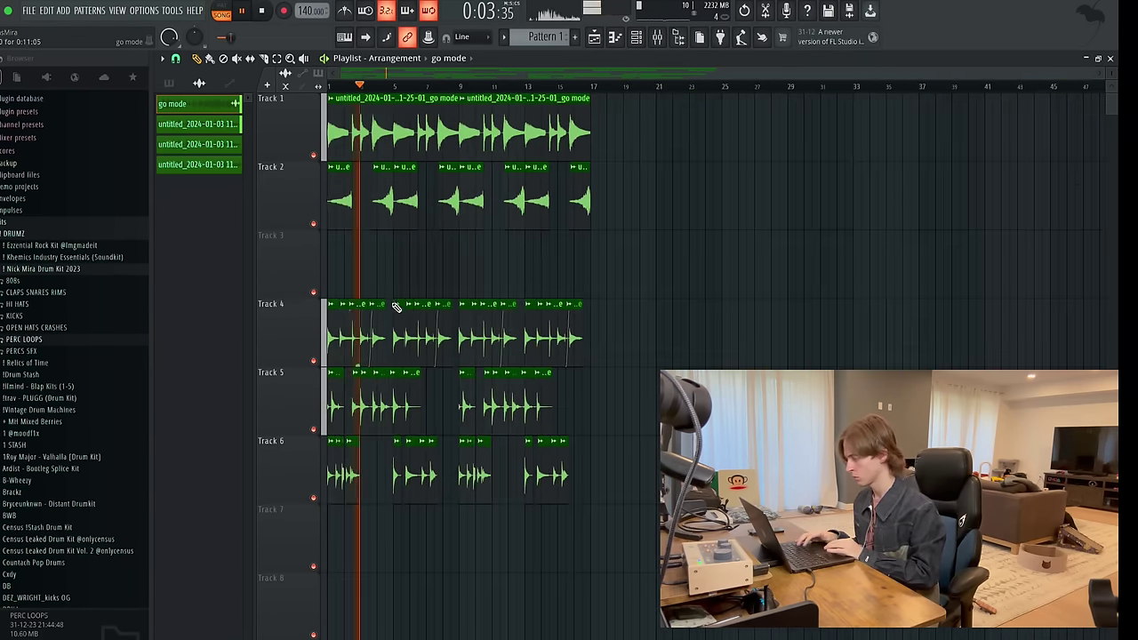
{"action": "left_click", "coordinate": [315, 223]}
{"action": "left_click", "coordinate": [314, 156]}
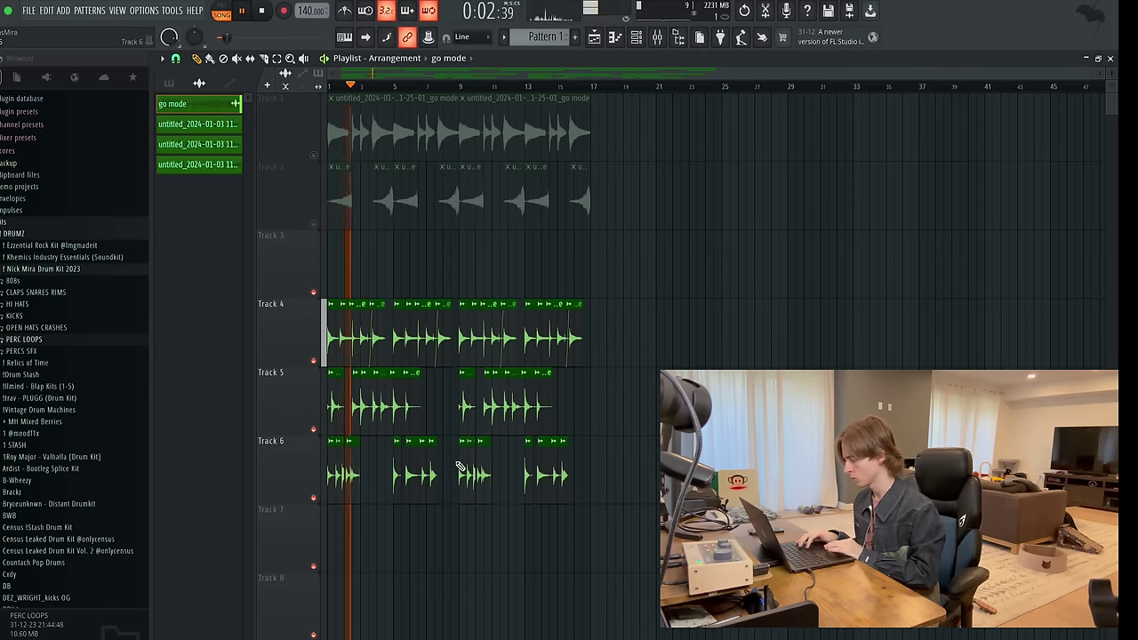
{"action": "right_click", "coordinate": [465, 404]}
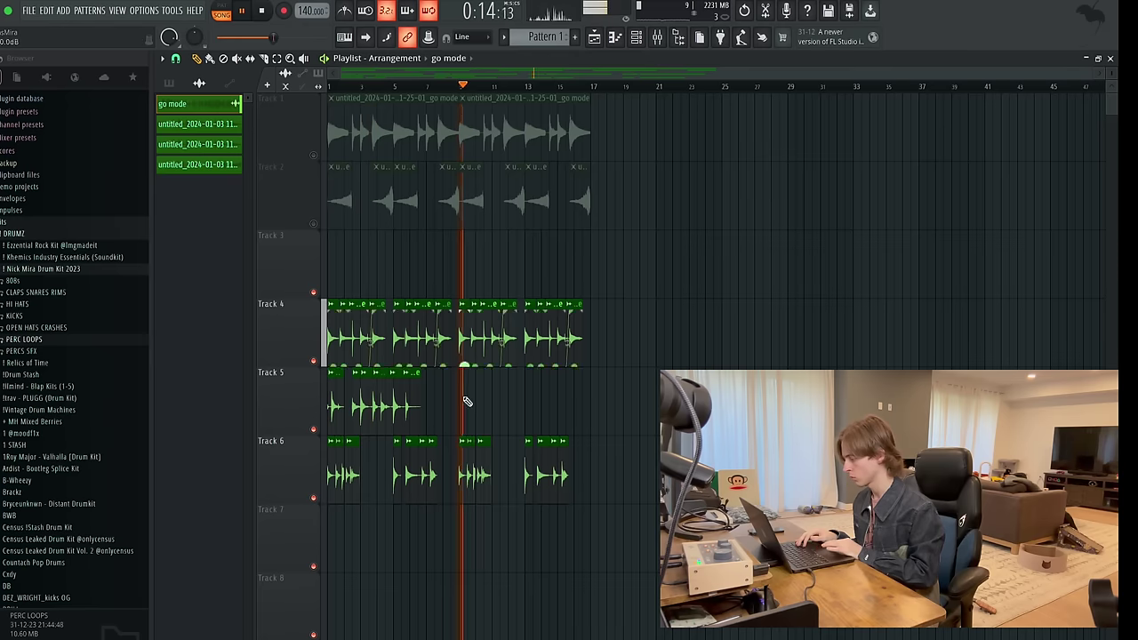
Restore the duplicated Track 5 chops, delete the Track 6 chops from bar 9 onward instead, and select the whole arrangement.
{"action": "left_click", "coordinate": [466, 403]}
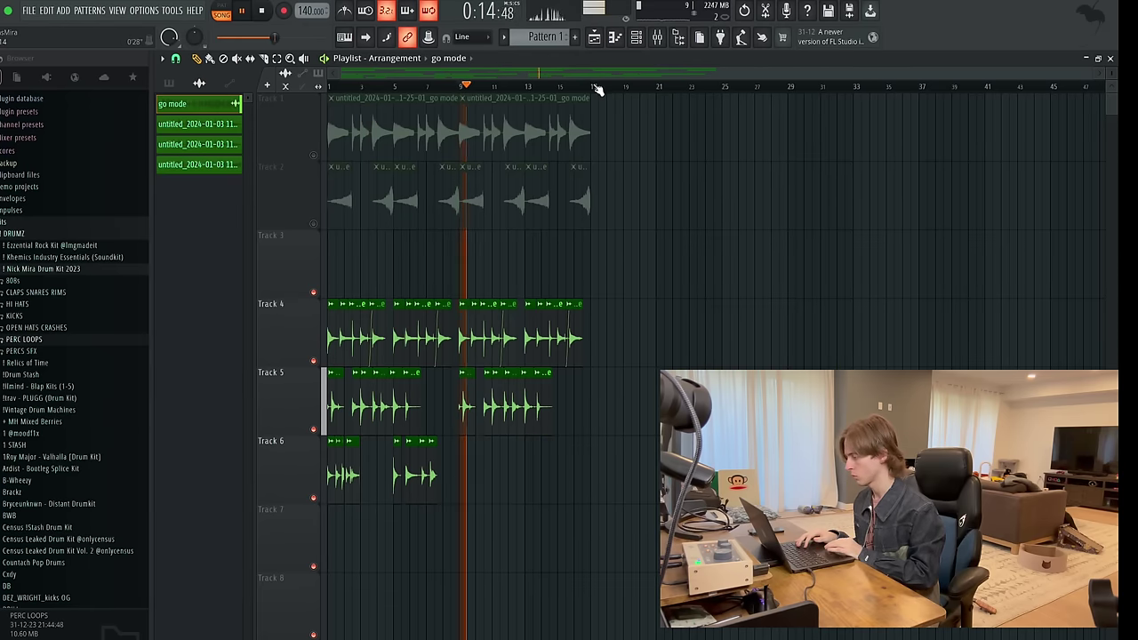
{"action": "key", "text": "ctrl+a"}
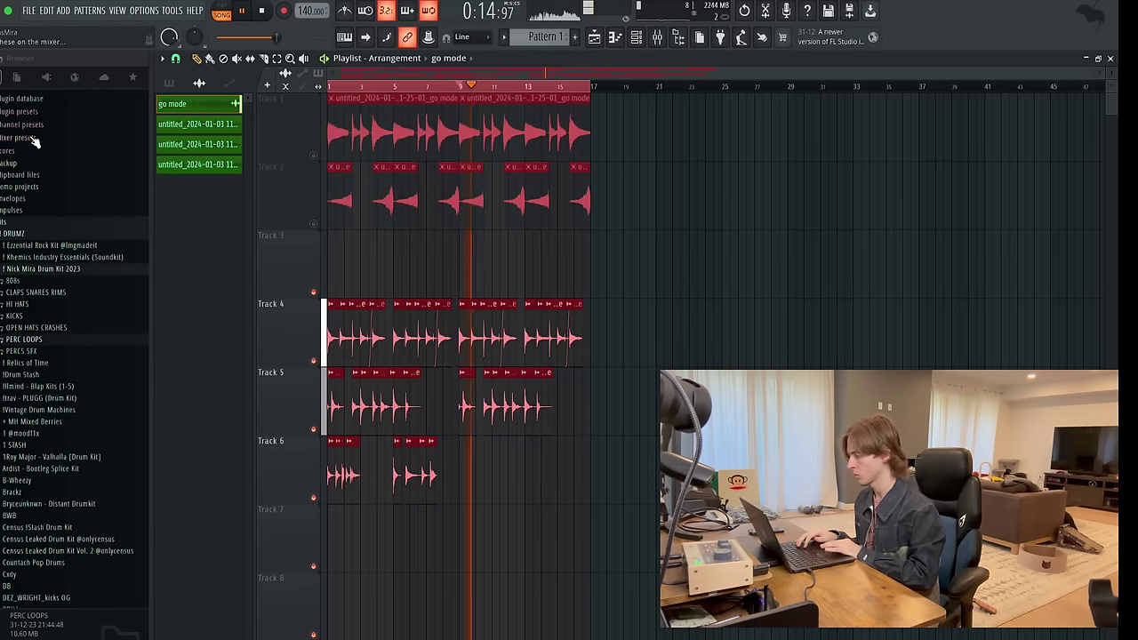
Examine the mixer and the channel settings of the Track 1 resample and the go mode sample during playback.
{"action": "left_click", "coordinate": [657, 37]}
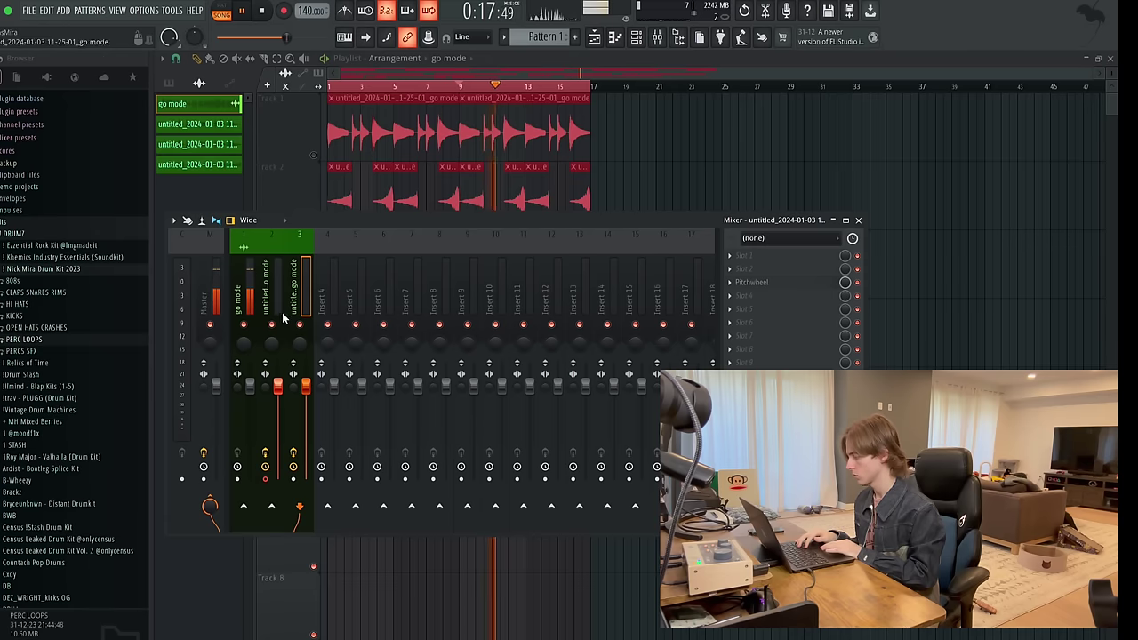
{"action": "left_click", "coordinate": [682, 189], "text": "ctrl"}
{"action": "double_click", "coordinate": [519, 122]}
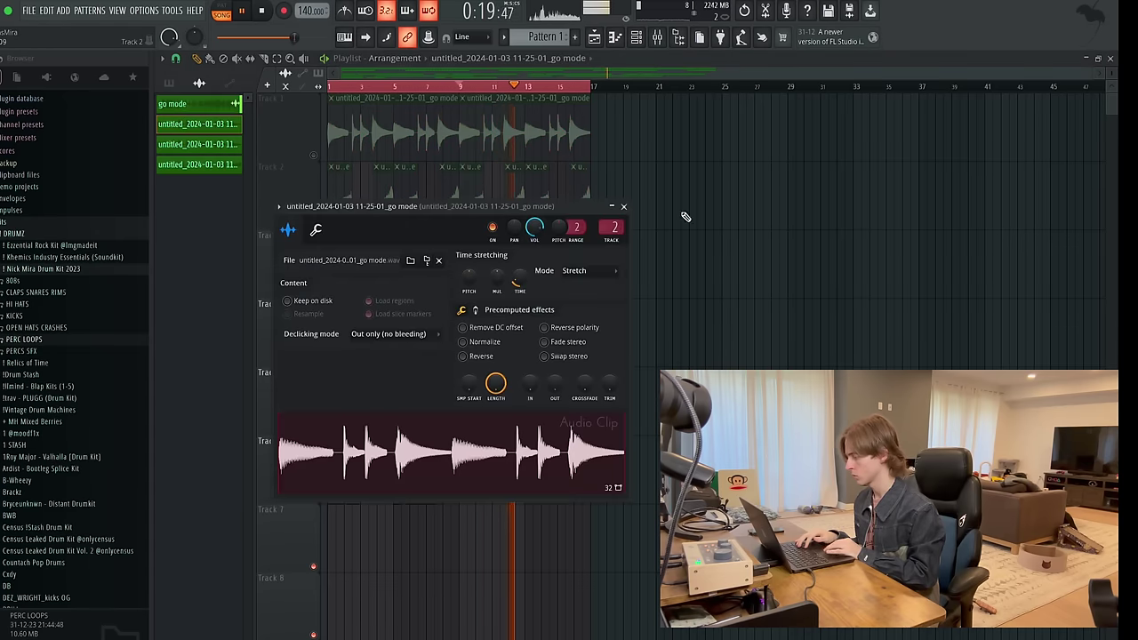
{"action": "right_click", "coordinate": [685, 216]}
{"action": "double_click", "coordinate": [510, 341]}
{"action": "key", "text": "space"}
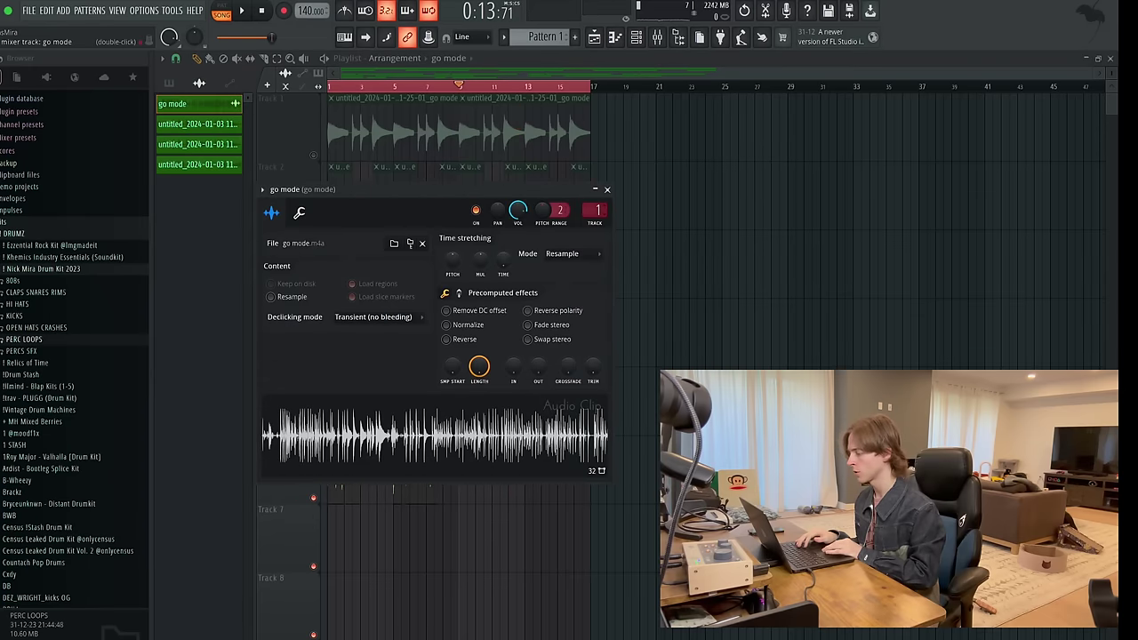
{"action": "key", "text": "space"}
{"action": "right_click", "coordinate": [726, 211]}
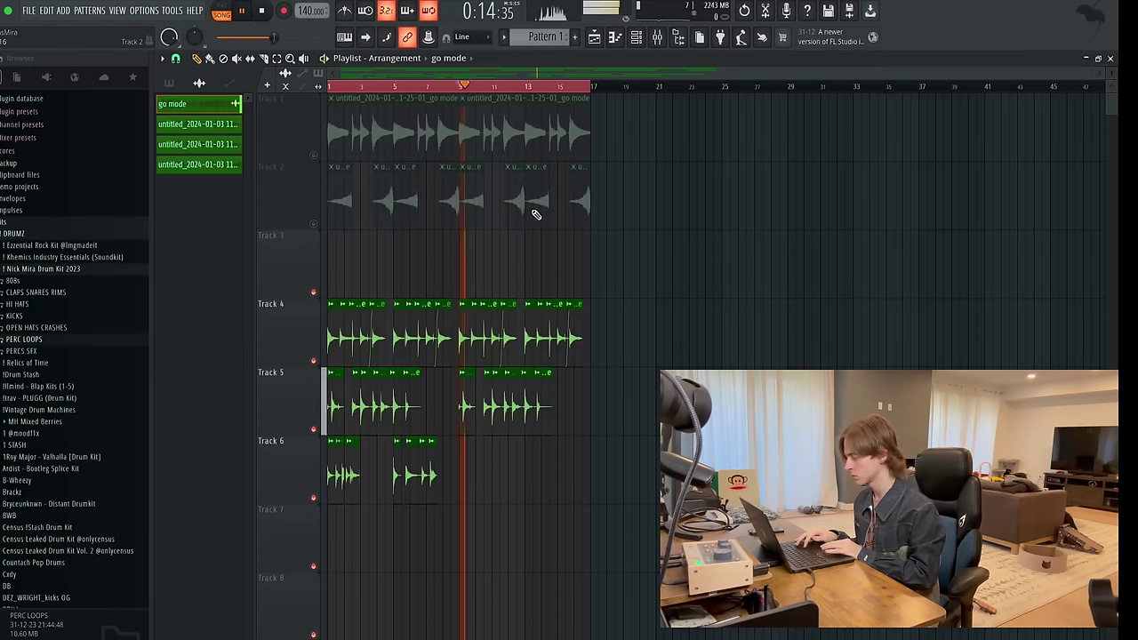
Unmute Tracks 1 and 2, and lower the volume of all chops on Tracks 4–6 to -9.1 dB.
{"action": "key", "text": "Home"}
{"action": "right_click", "coordinate": [314, 225]}
{"action": "right_click", "coordinate": [314, 225]}
{"action": "left_click_drag", "start_coordinate": [308, 336], "coordinate": [311, 466]}
{"action": "left_click_drag", "start_coordinate": [345, 363], "coordinate": [345, 366]}
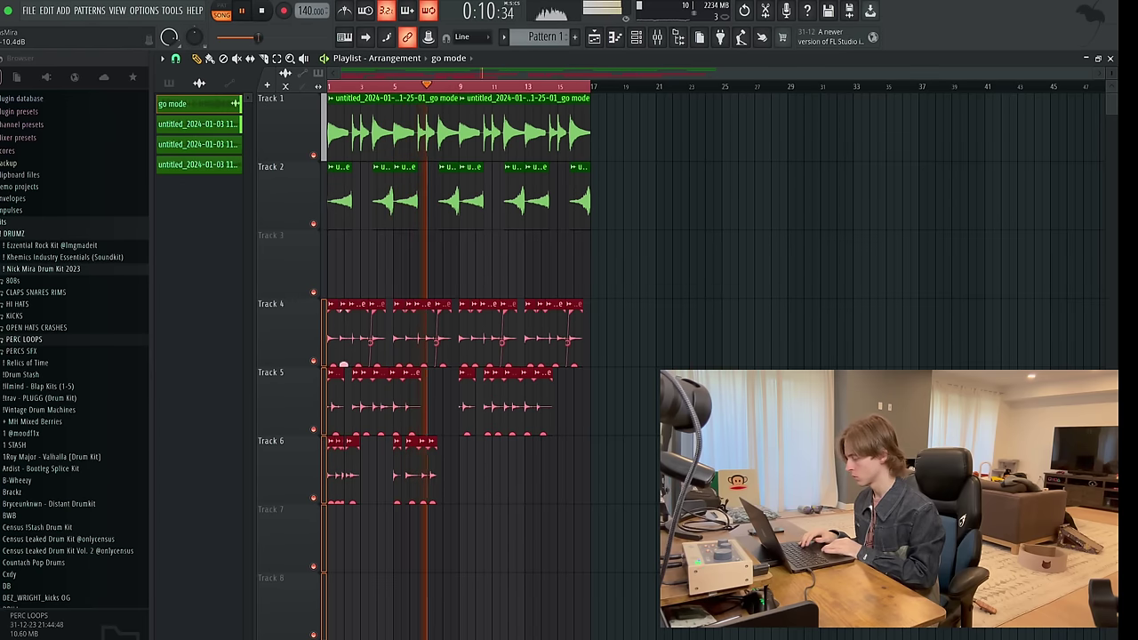
{"action": "key", "text": "super+d"}
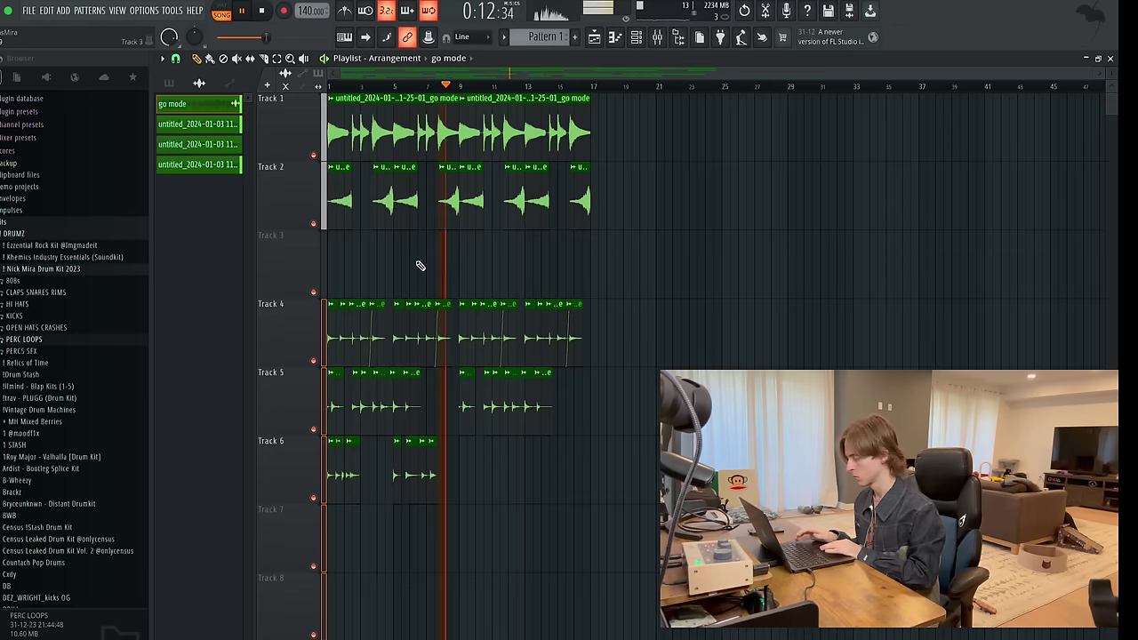
Try removing the reversed Track 2 clips from bar 9 onward, and undo the removal.
{"action": "scroll", "coordinate": [420, 265], "scroll_direction": "up", "scroll_amount": 3, "text": "super"}
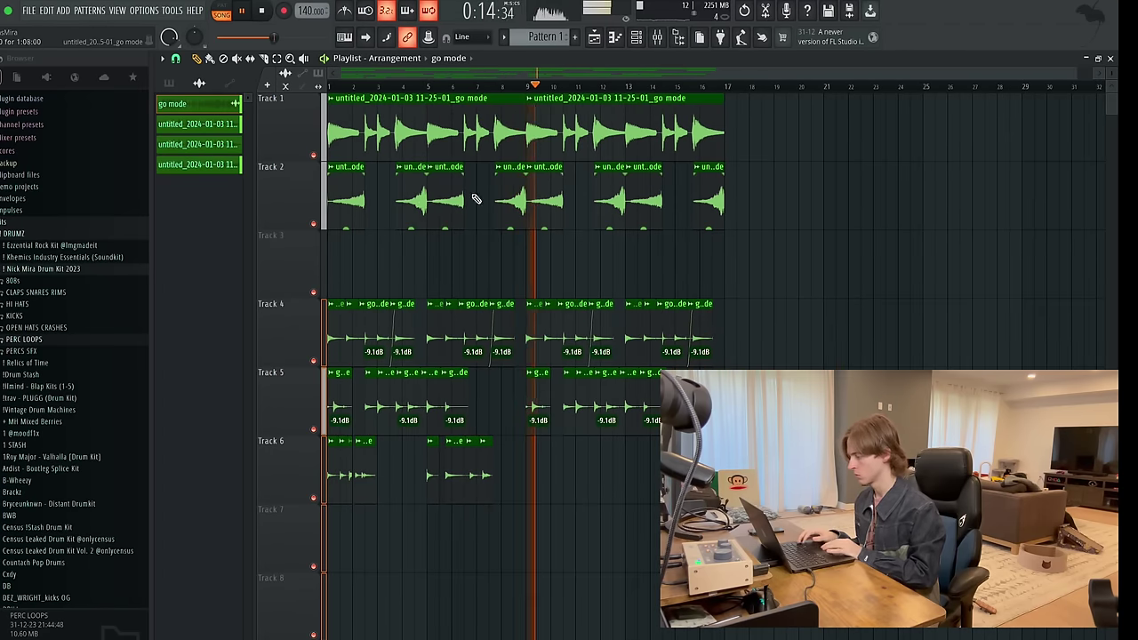
{"action": "key", "text": "ctrl+a"}
{"action": "left_click", "coordinate": [528, 274]}
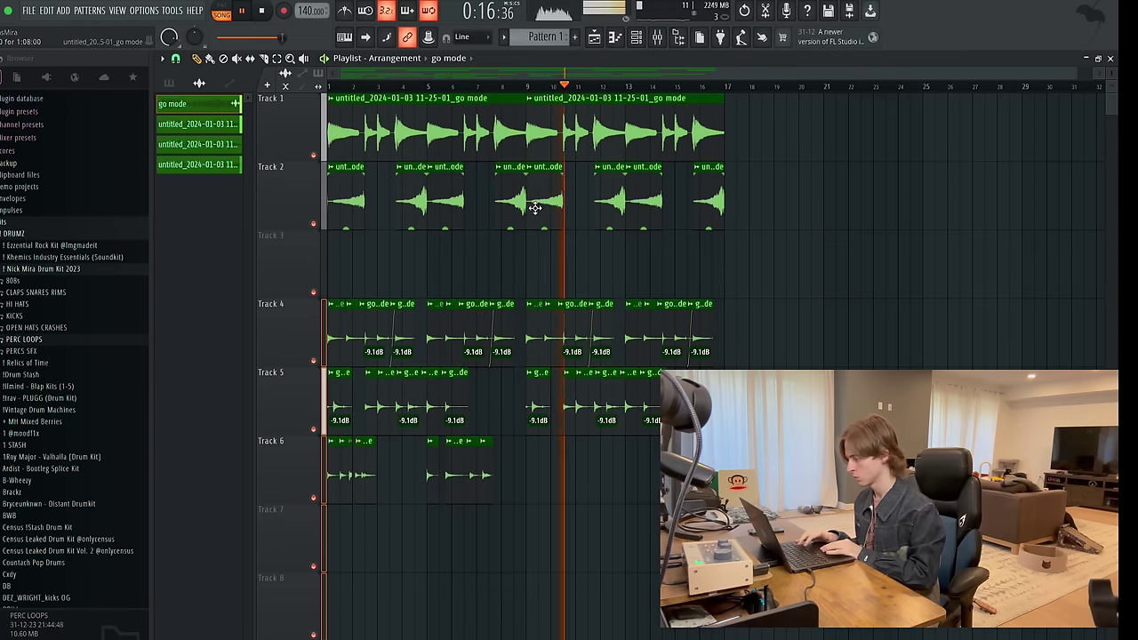
{"action": "right_click", "coordinate": [540, 201]}
{"action": "right_click", "coordinate": [607, 217]}
{"action": "right_click", "coordinate": [643, 212]}
{"action": "right_click", "coordinate": [708, 203]}
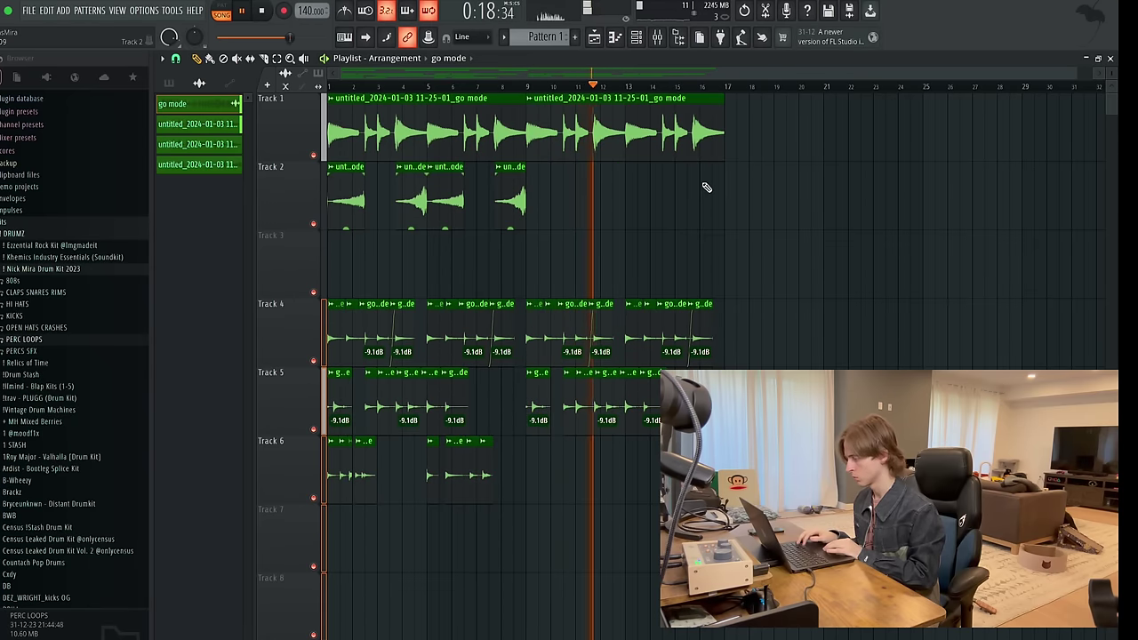
{"action": "key", "text": "ctrl+z"}
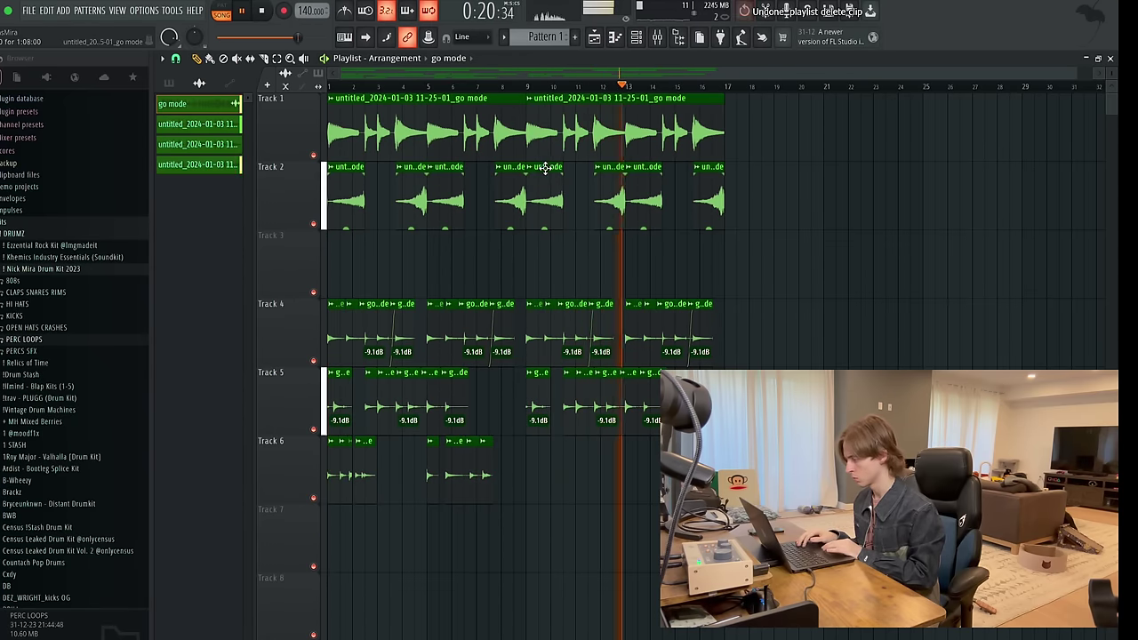
Create an automation clip for the Pitchwheel mix level on the reversed resample's mixer track.
{"action": "double_click", "coordinate": [538, 190]}
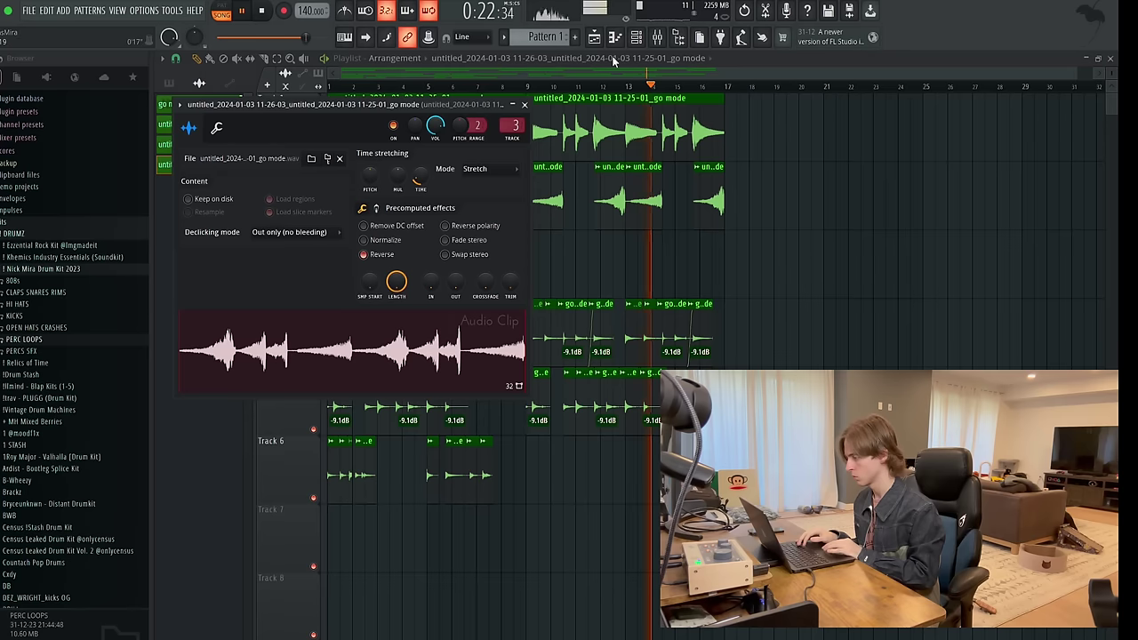
{"action": "left_click", "coordinate": [656, 38]}
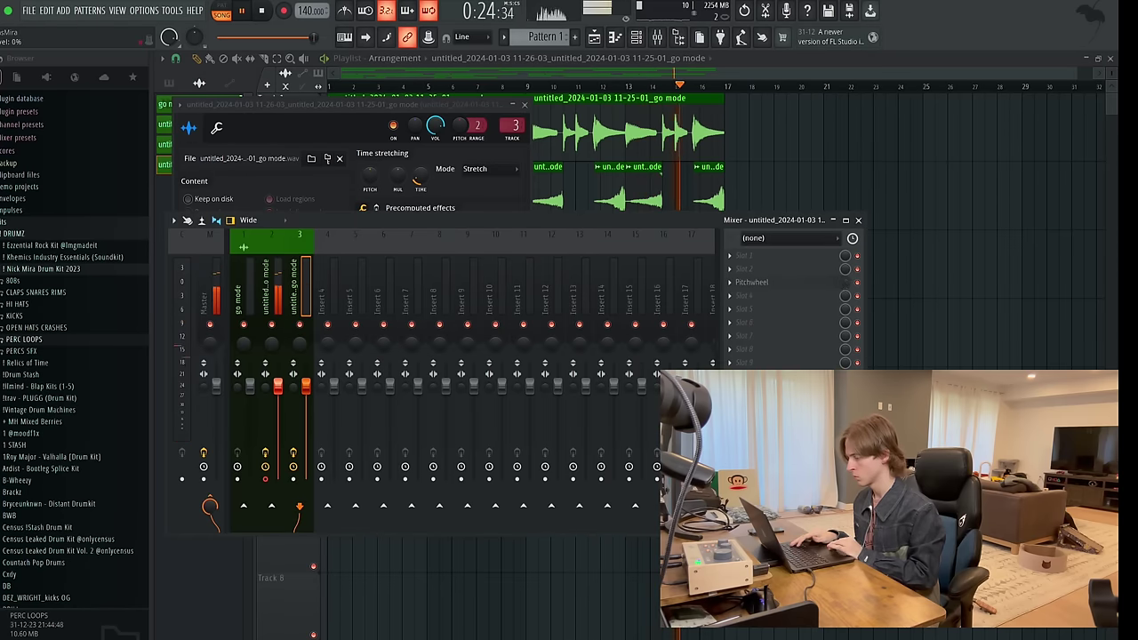
{"action": "right_click", "coordinate": [845, 282]}
{"action": "left_click", "coordinate": [880, 348]}
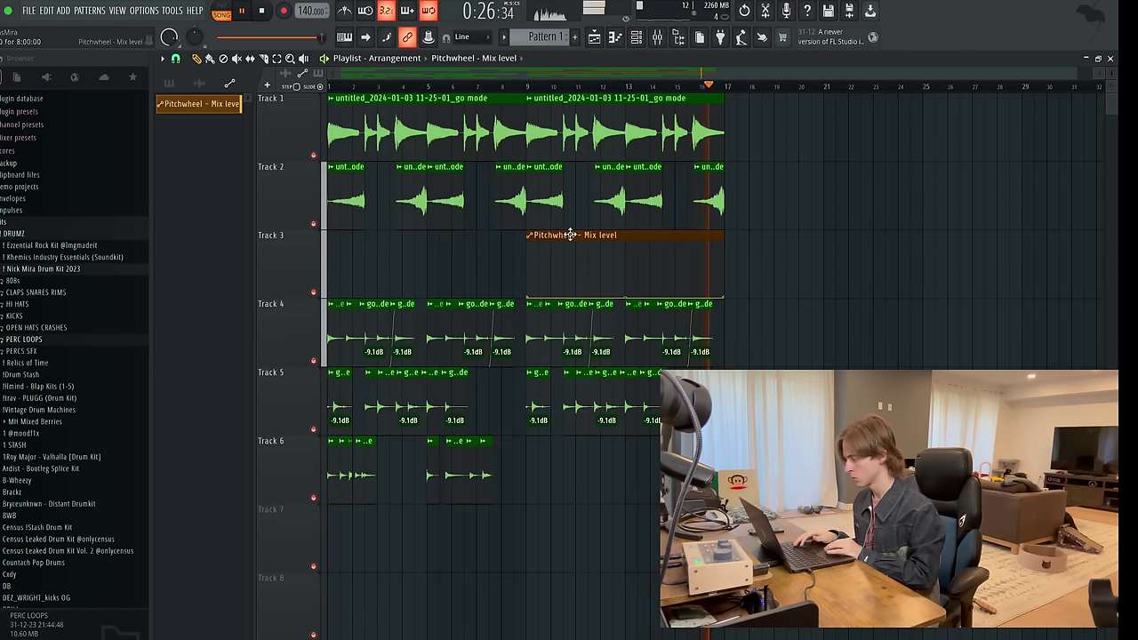
Move the Pitchwheel mix automation to bar 1, and shape it to hold near full level until it drops to zero at bar 9.
{"action": "left_click_drag", "start_coordinate": [571, 235], "coordinate": [371, 235]}
{"action": "left_click_drag", "start_coordinate": [522, 240], "coordinate": [612, 299]}
{"action": "right_click", "coordinate": [539, 282]}
{"action": "left_click_drag", "start_coordinate": [540, 282], "coordinate": [514, 241]}
{"action": "right_click", "coordinate": [527, 263]}
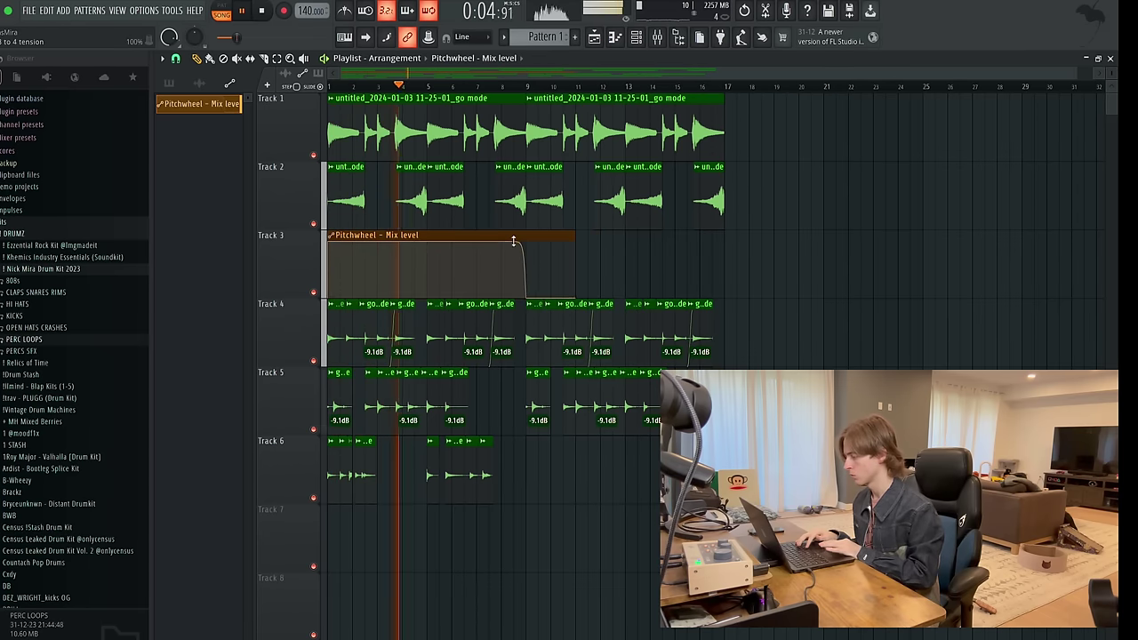
Duplicate the whole arrangement to start at bar 17, and delete the duplicated chops on Tracks 4–6.
{"action": "key", "text": "ctrl+a"}
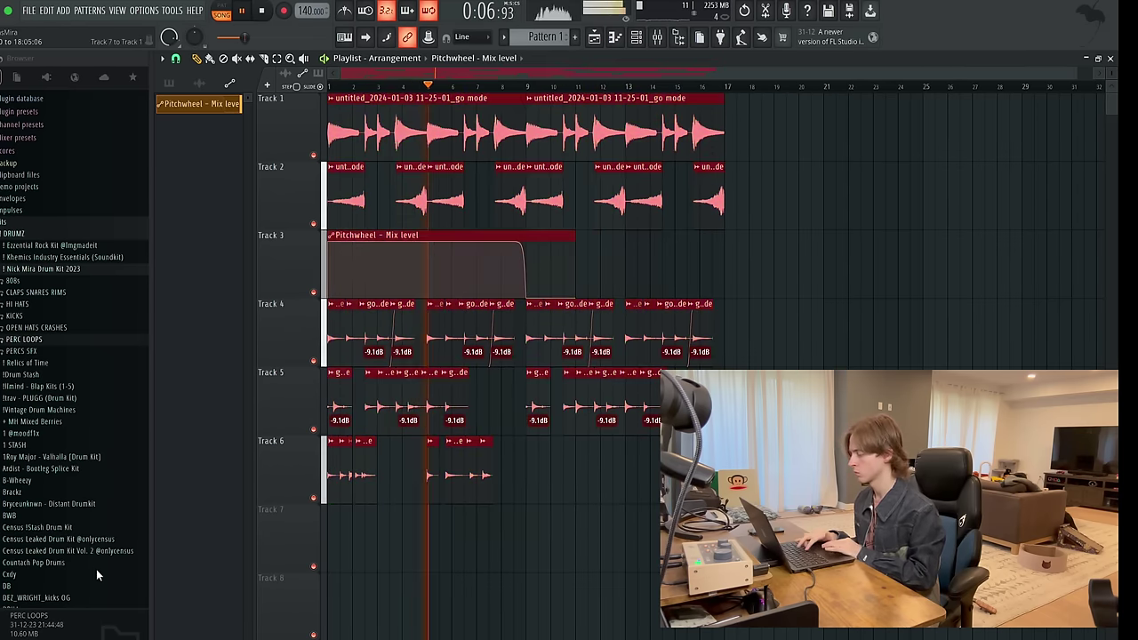
{"action": "key", "text": "ctrl+b"}
{"action": "key", "text": "ctrl+d"}
{"action": "left_click_drag", "start_coordinate": [634, 335], "coordinate": [1019, 471]}
{"action": "key", "text": "Delete"}
Disarm disk recording on mixer track 2, arm the Master, and render the full 32-bar arrangement to an audio clip.
{"action": "scroll", "coordinate": [678, 175], "scroll_direction": "down", "scroll_amount": 3}
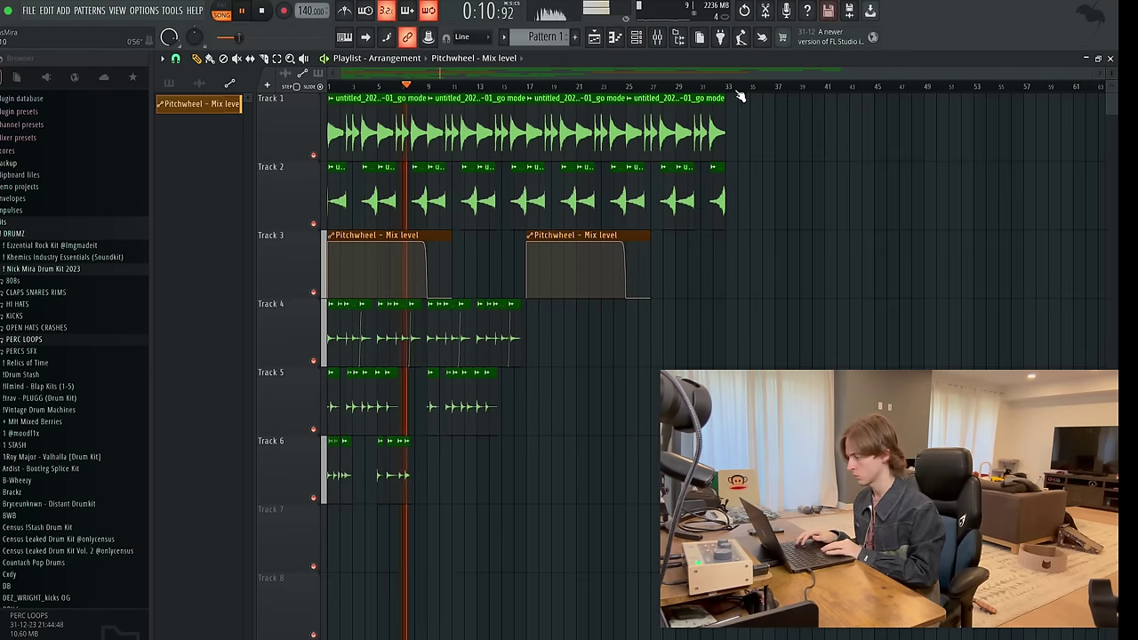
{"action": "key", "text": "ctrl+a"}
{"action": "key", "text": "F9"}
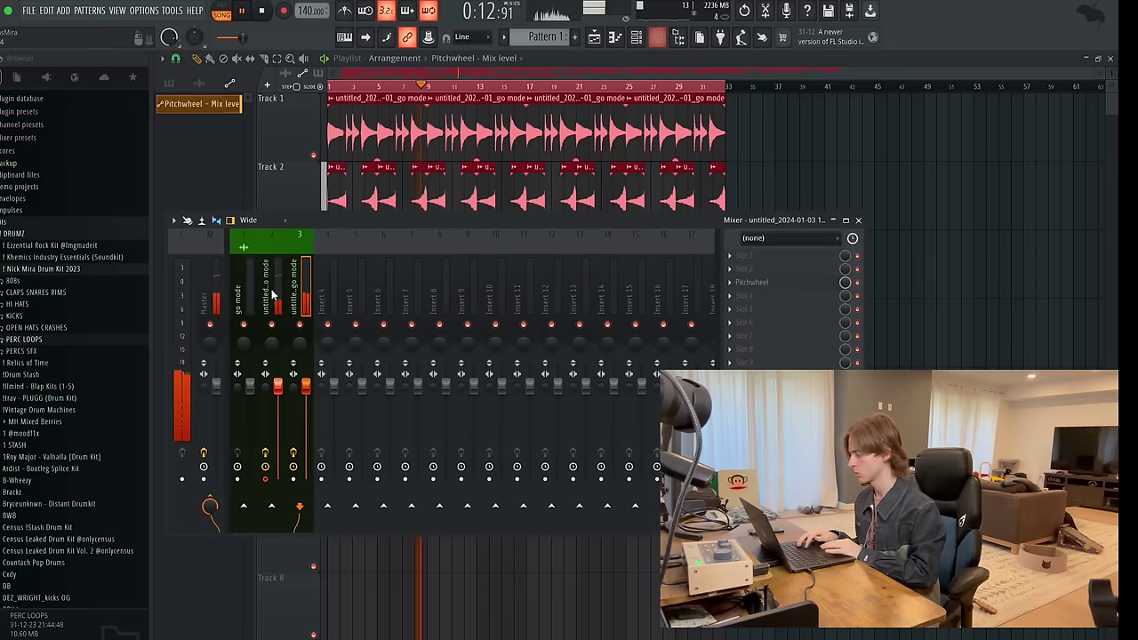
{"action": "left_click", "coordinate": [268, 480]}
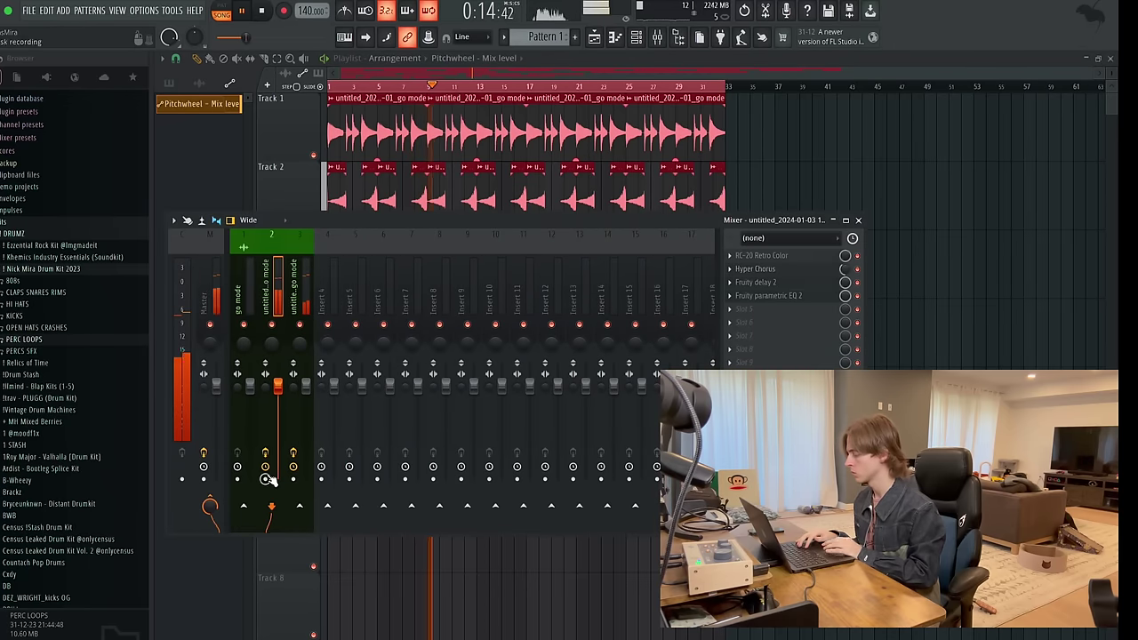
{"action": "left_click", "coordinate": [213, 298]}
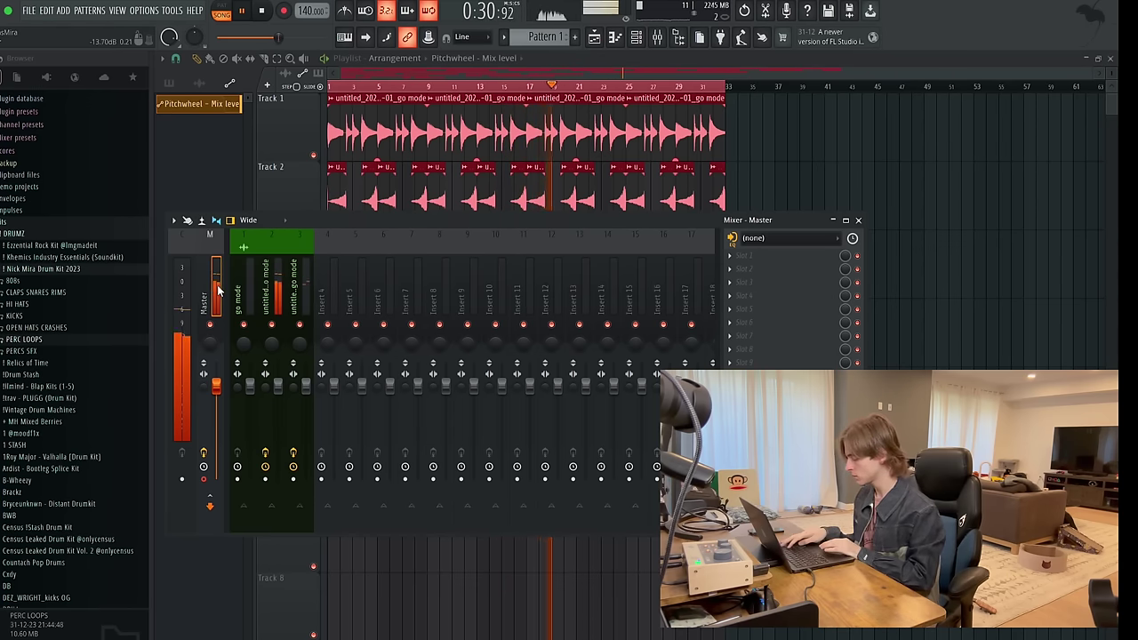
{"action": "key", "text": "ctrl+alt+r"}
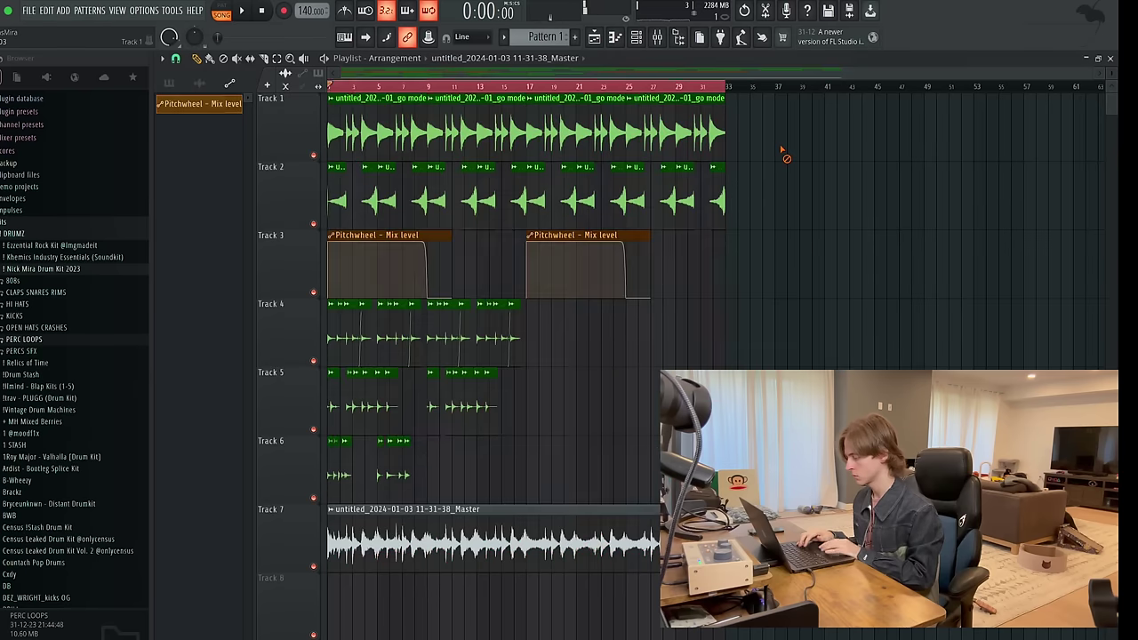
Solo the Master resample on Track 7, set its time stretching mode to Stretch and lower its channel pitch to -200 cents.
{"action": "right_click", "coordinate": [314, 565]}
{"action": "key", "text": "space"}
{"action": "double_click", "coordinate": [356, 540]}
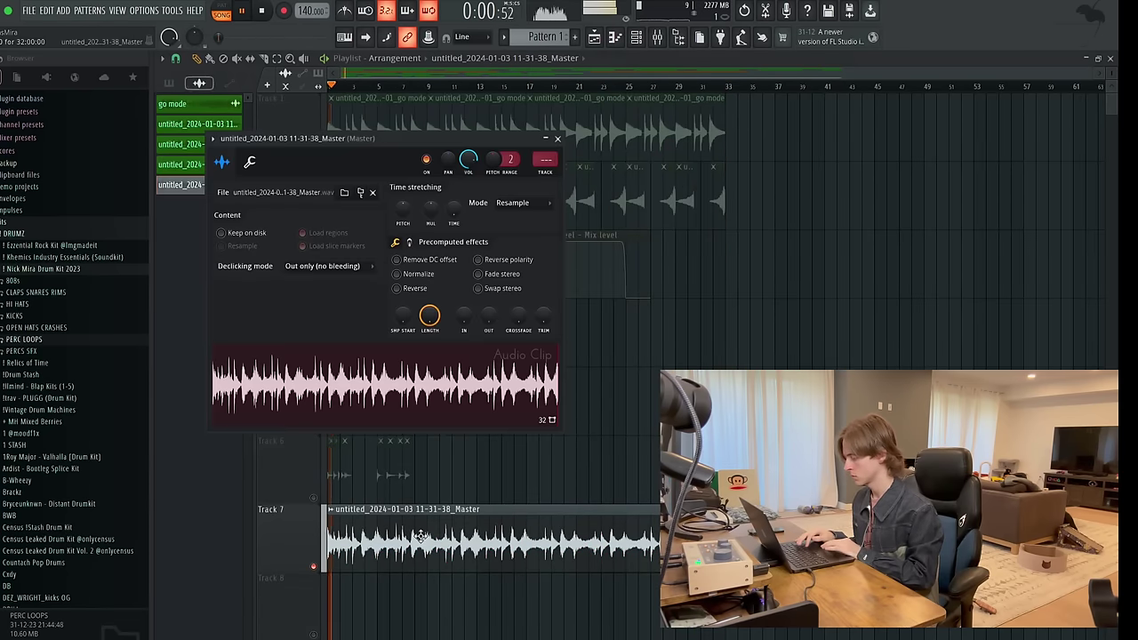
{"action": "key", "text": "space"}
{"action": "key", "text": "space"}
{"action": "left_click", "coordinate": [531, 203]}
{"action": "left_click", "coordinate": [514, 240]}
{"action": "key", "text": "space"}
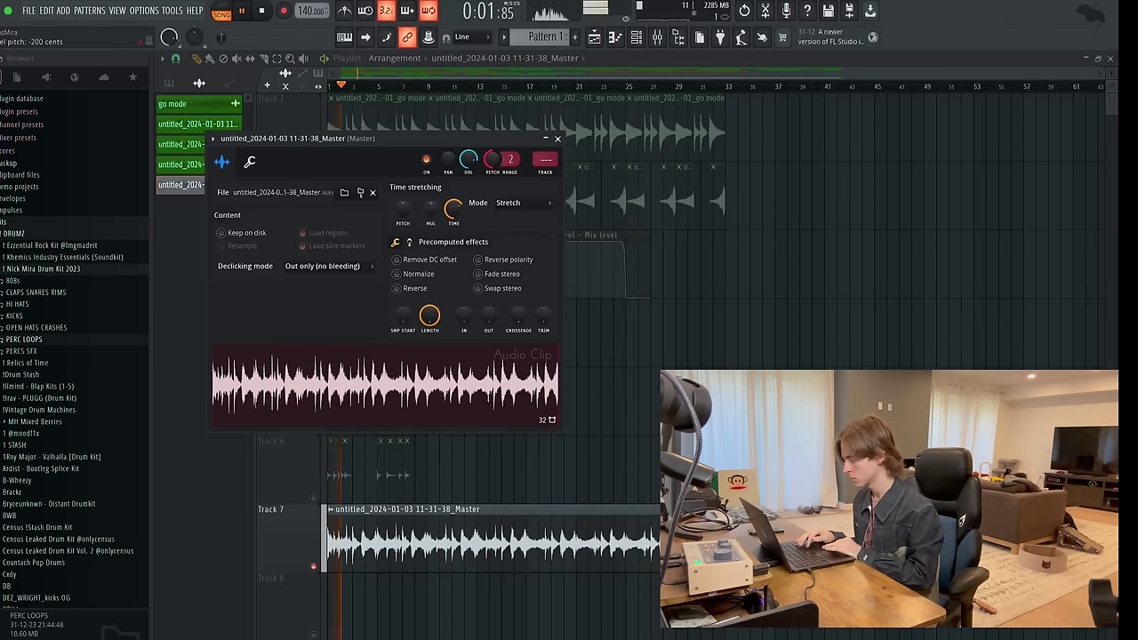
{"action": "key", "text": "Escape"}
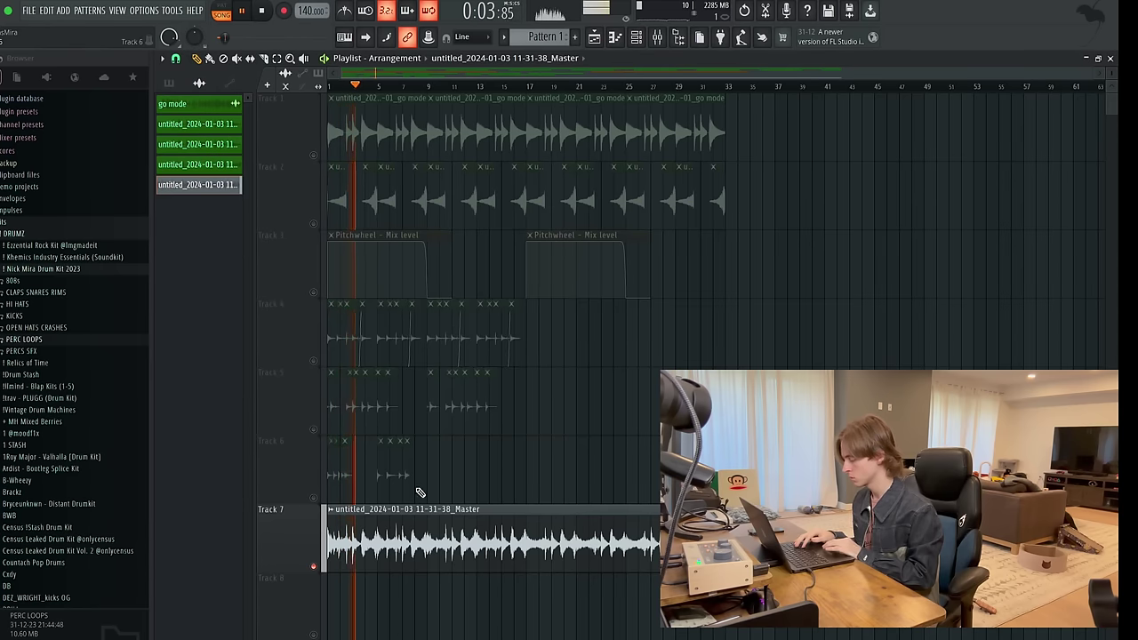
Set the Master resample's pitch range to 3 and route it to mixer track 4.
{"action": "double_click", "coordinate": [427, 533]}
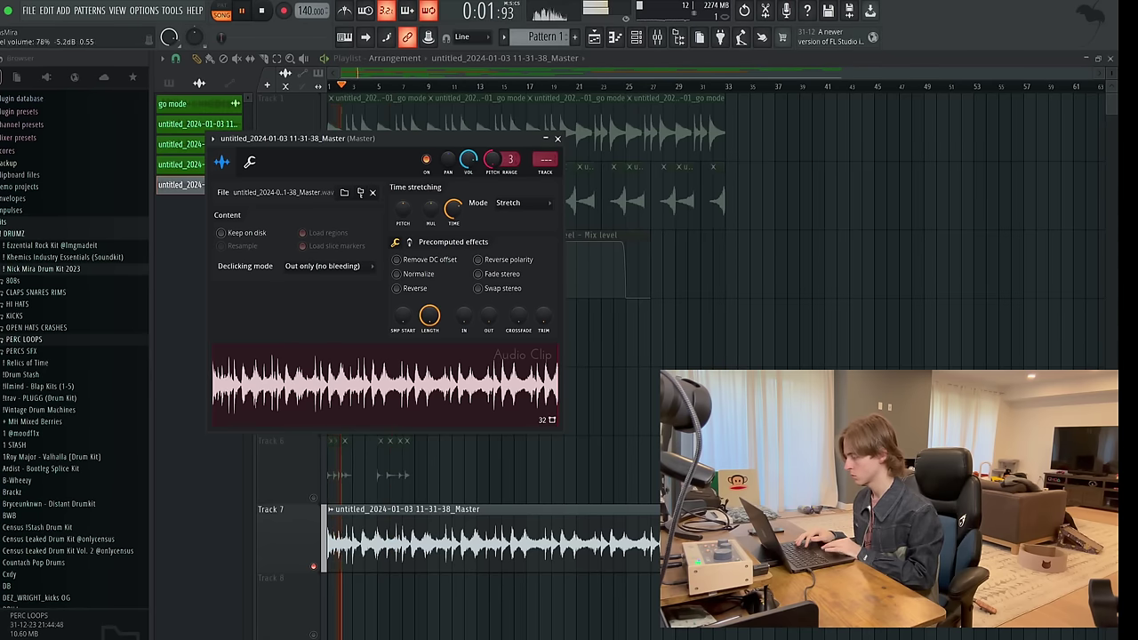
{"action": "left_click", "coordinate": [549, 174]}
Load Pitchwheel on mixer track 4 with a range of 24 and a pitch of +12, mixed in at 20%.
{"action": "left_click", "coordinate": [786, 257]}
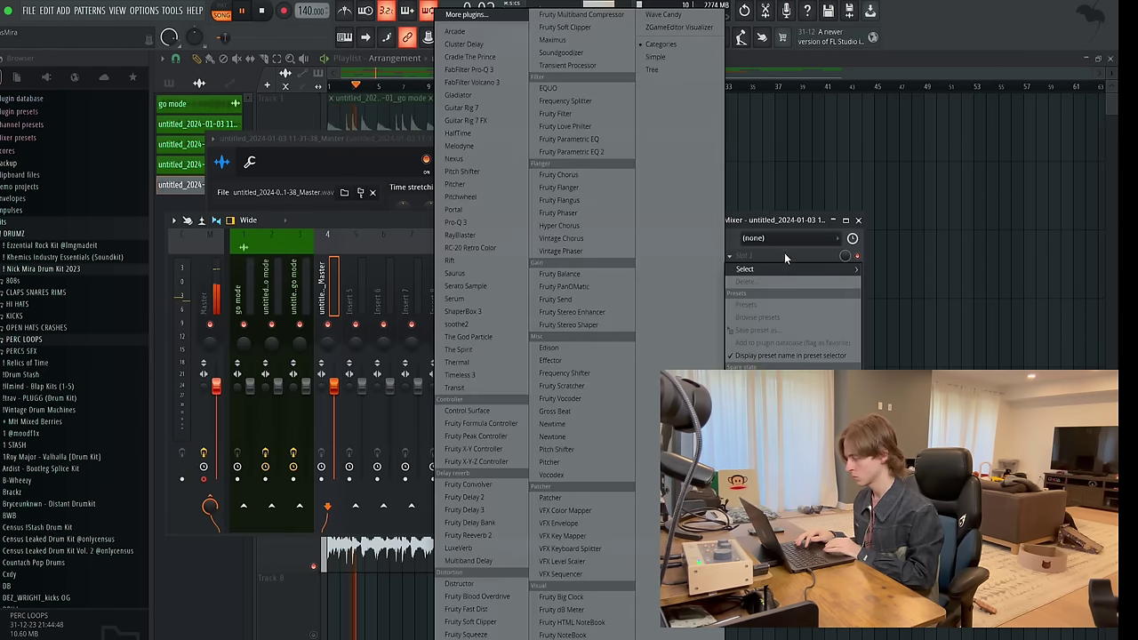
{"action": "left_click", "coordinate": [493, 197]}
{"action": "left_click", "coordinate": [40, 73]}
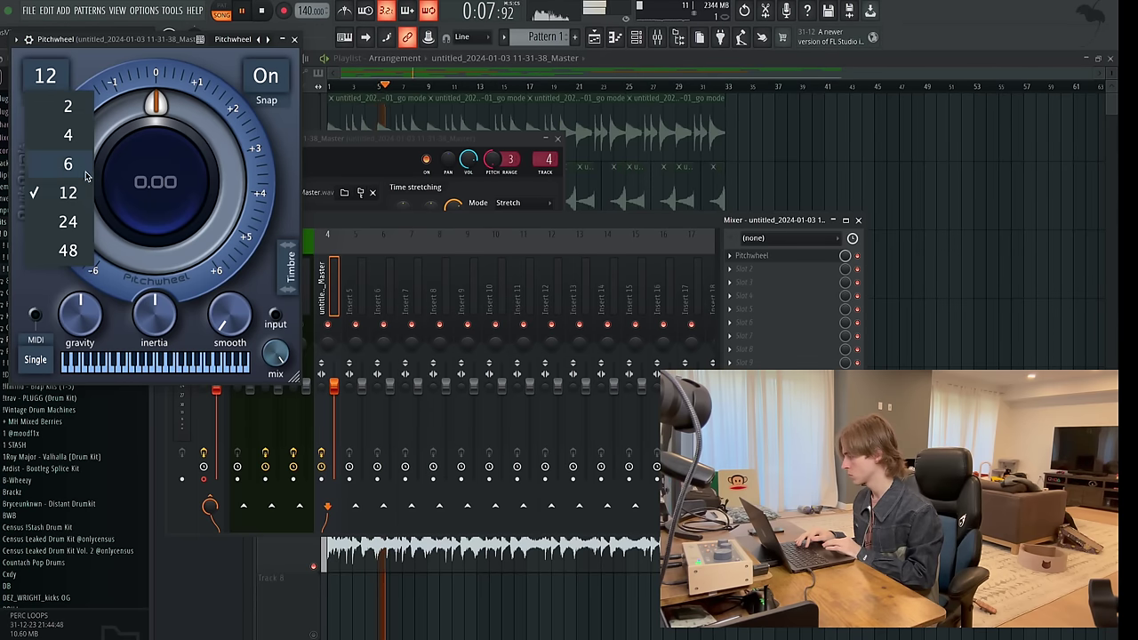
{"action": "left_click", "coordinate": [71, 219]}
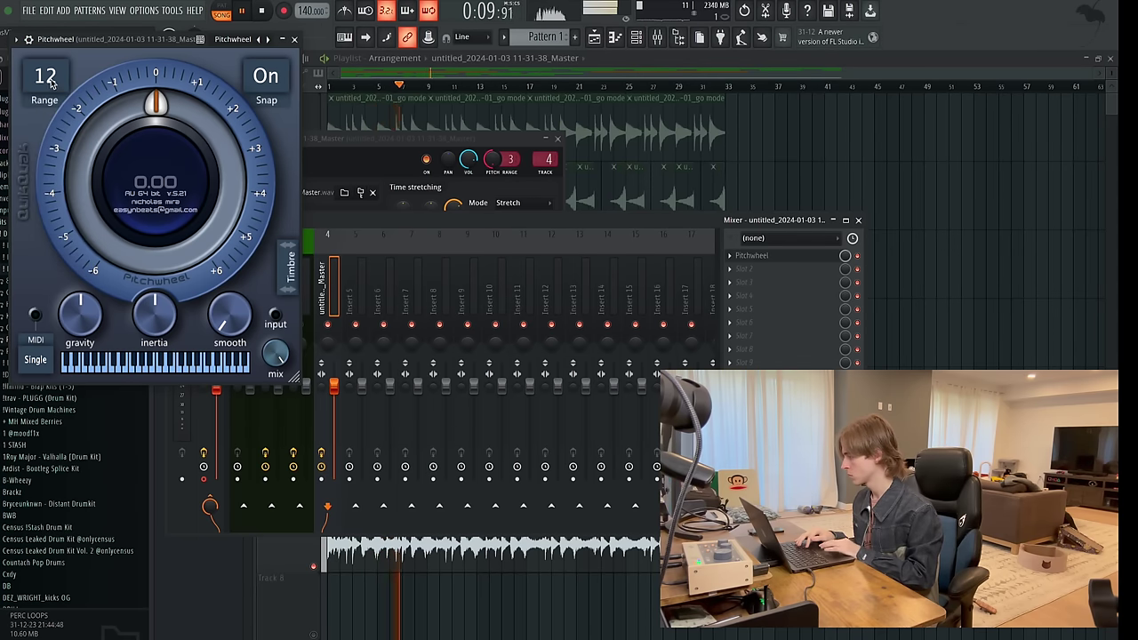
{"action": "left_click", "coordinate": [51, 83]}
{"action": "left_click", "coordinate": [66, 221]}
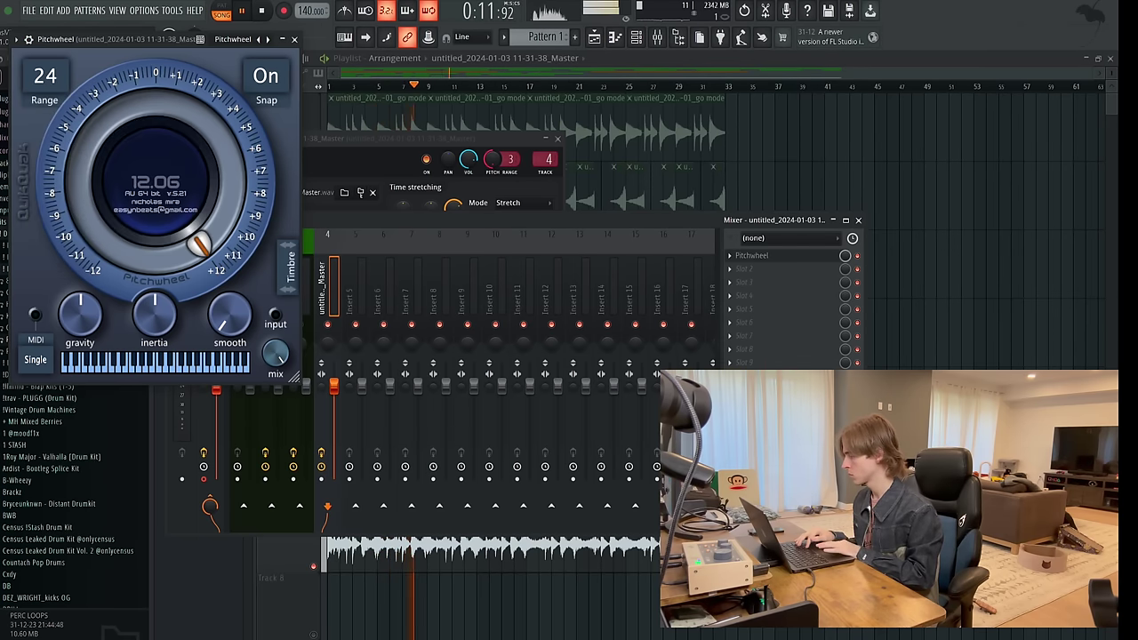
{"action": "key", "text": "space"}
{"action": "key", "text": "space"}
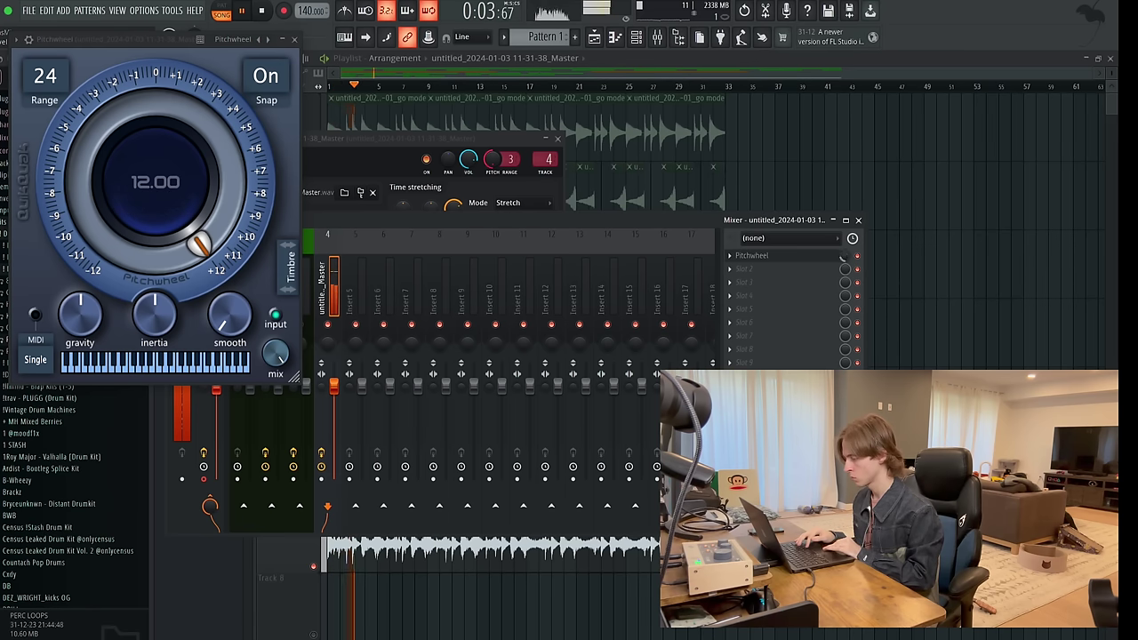
{"action": "left_click", "coordinate": [296, 41]}
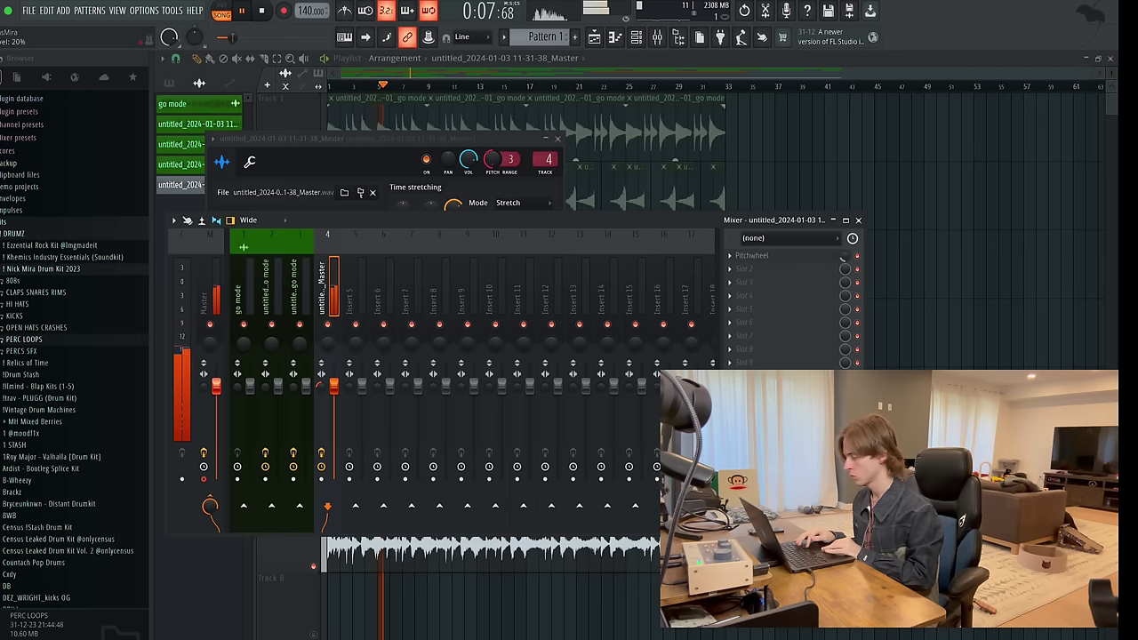
Add Fruity Reeverb 2 to the second effect slot of the Master resample's mixer track.
{"action": "left_click", "coordinate": [812, 275]}
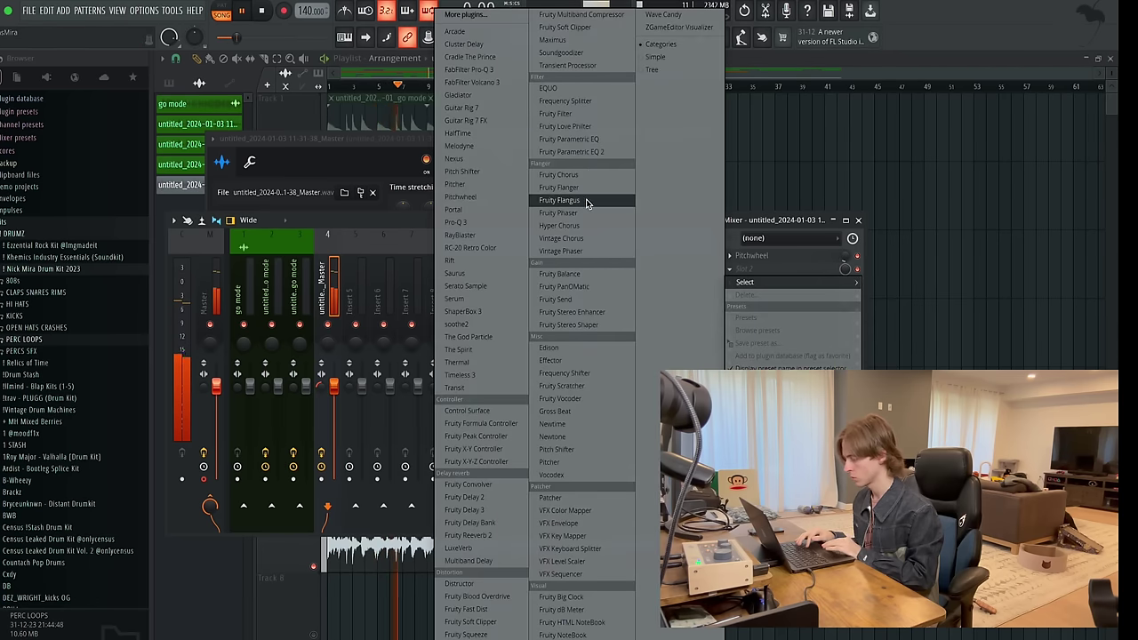
{"action": "left_click", "coordinate": [469, 535]}
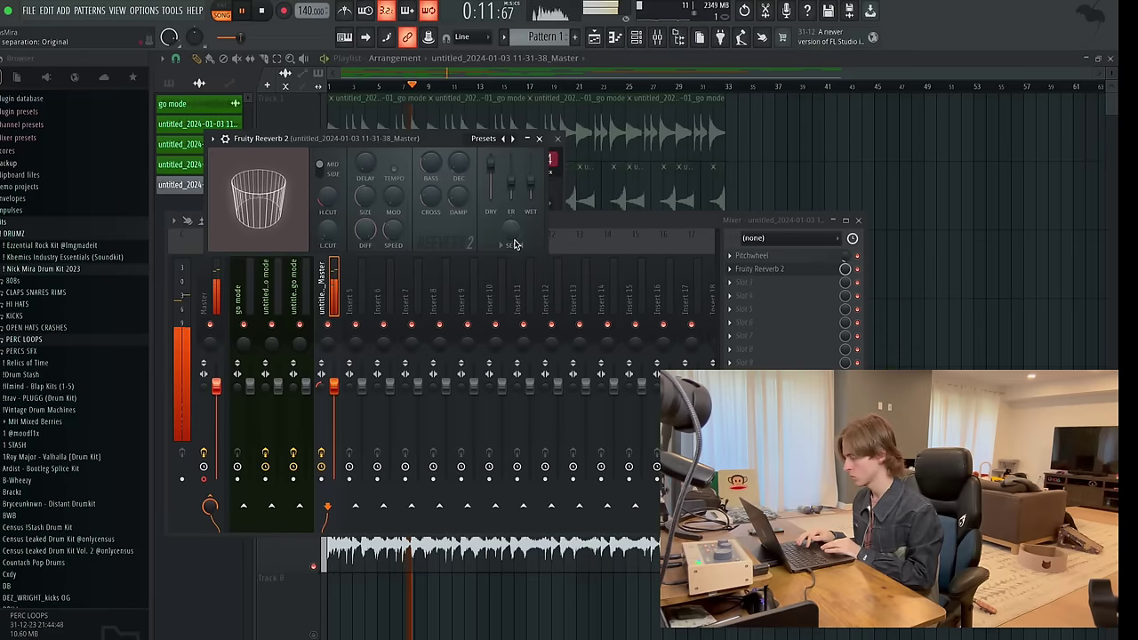
{"action": "left_click", "coordinate": [629, 221]}
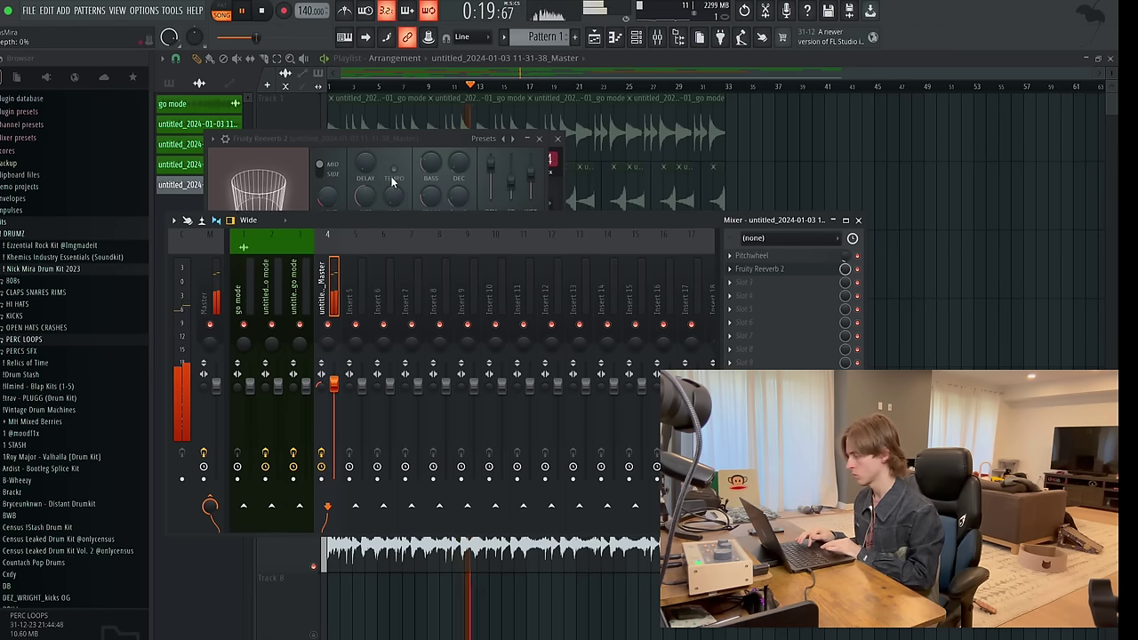
Set the mix level of Fruity Reeverb 2 on the Master resample's mixer track to 29%.
{"action": "left_click_drag", "start_coordinate": [448, 140], "coordinate": [536, 164]}
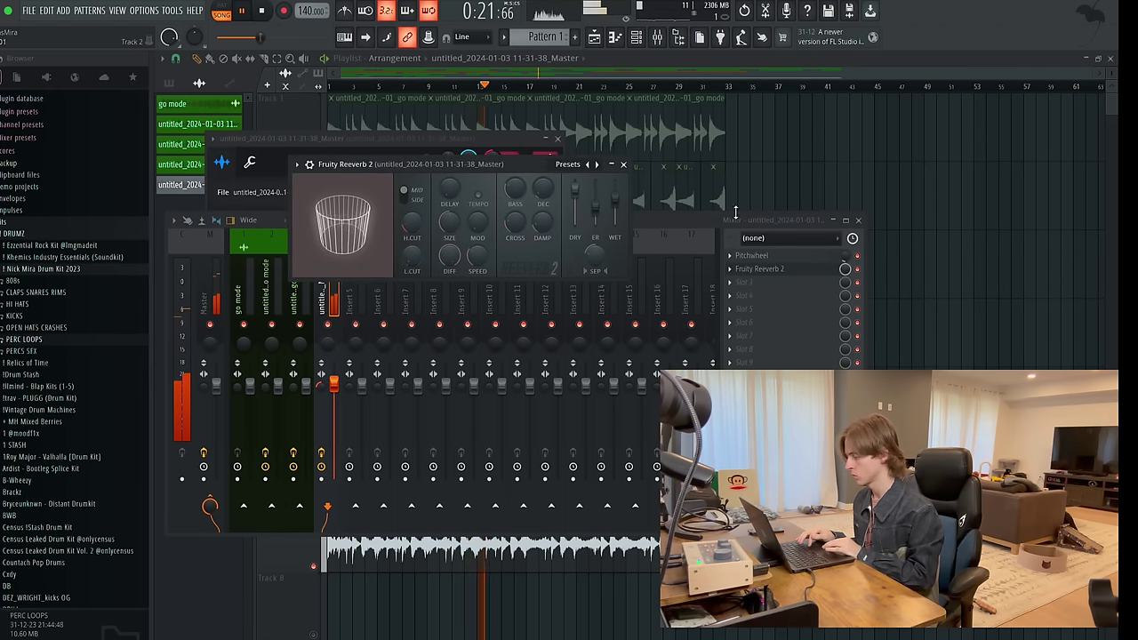
{"action": "left_click_drag", "start_coordinate": [845, 269], "coordinate": [846, 289]}
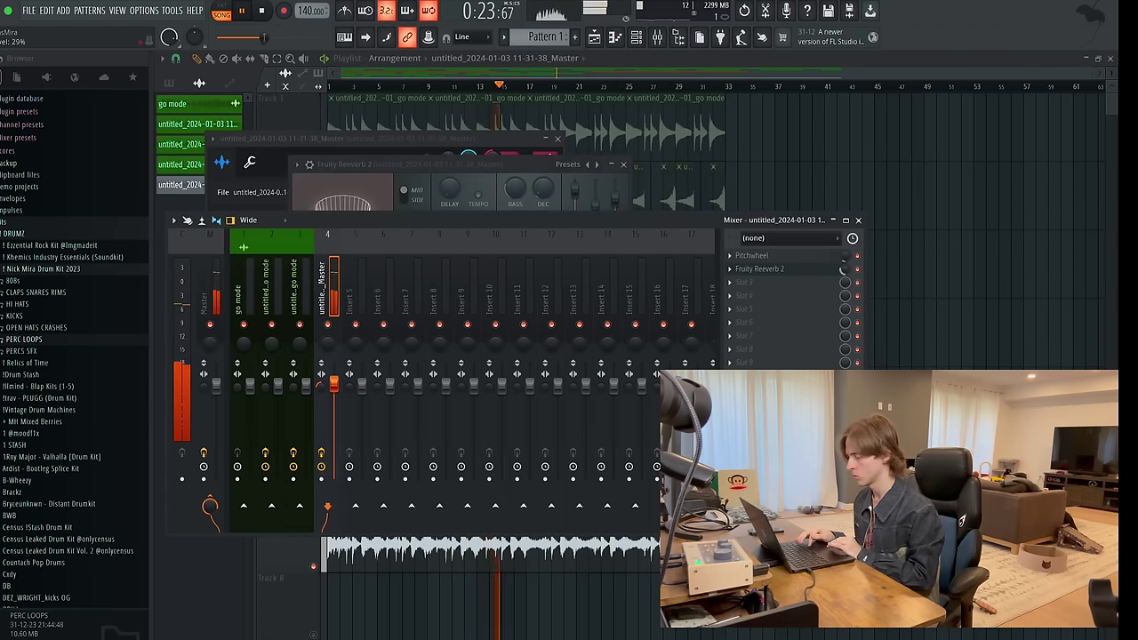
{"action": "key", "text": "F12"}
{"action": "key", "text": "space"}
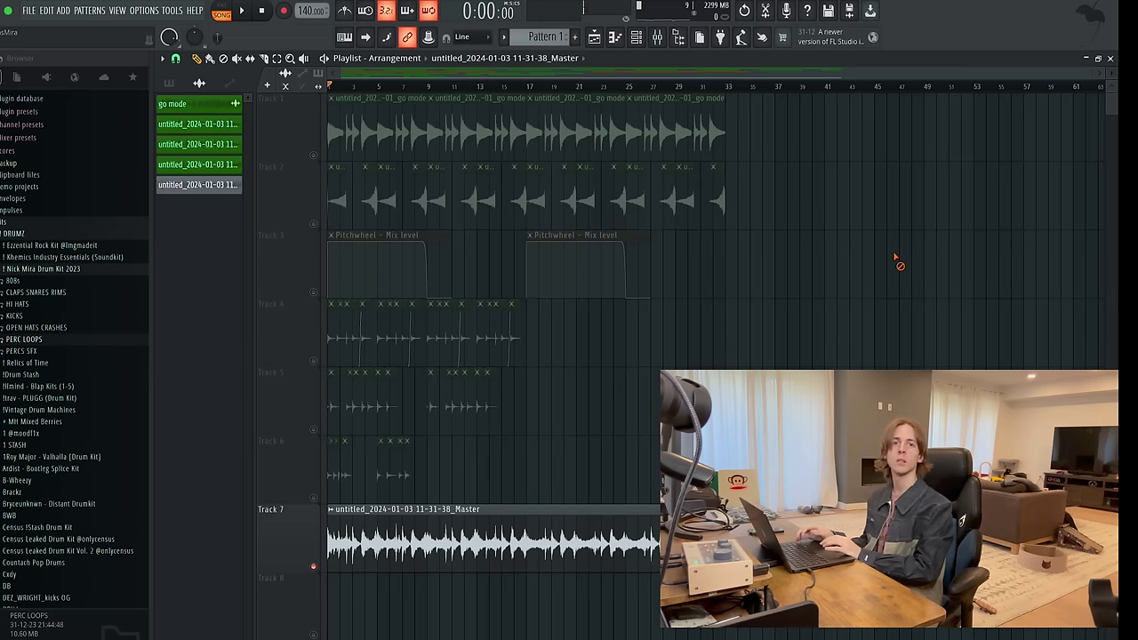
Raise the Master resample's channel pitch to +300 cents during playback.
{"action": "key", "text": "space"}
{"action": "double_click", "coordinate": [502, 531]}
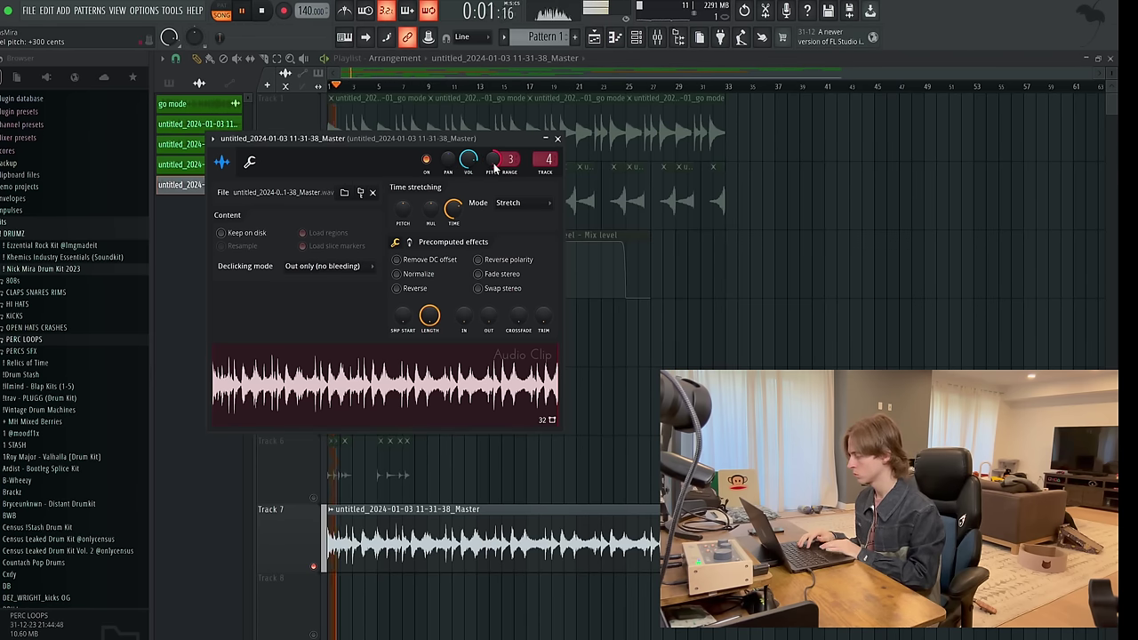
{"action": "key", "text": "Escape"}
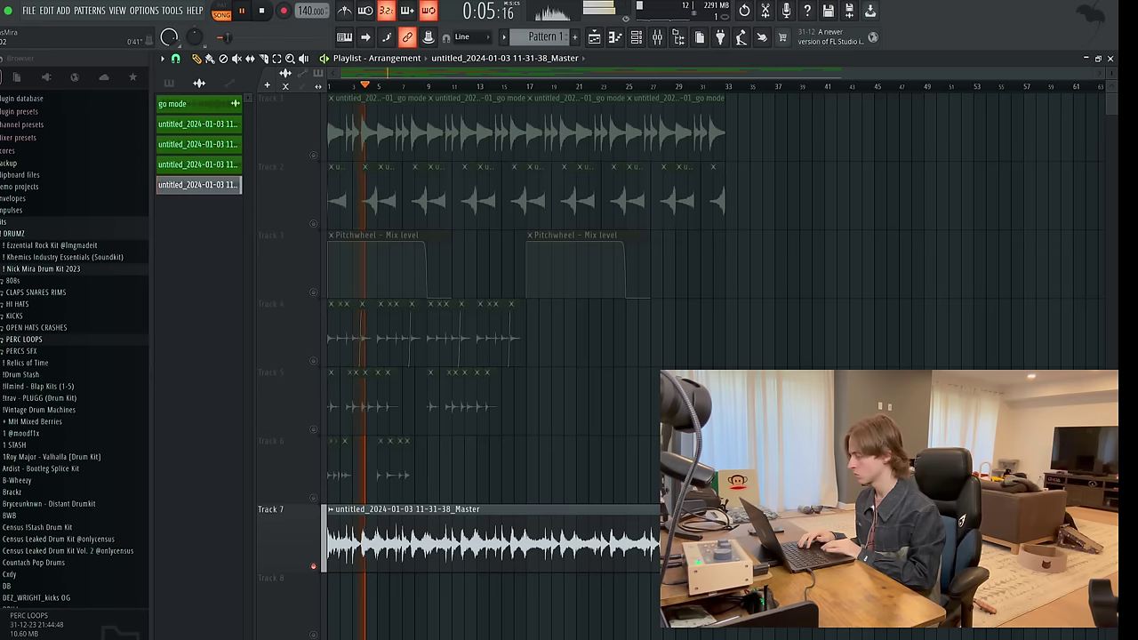
Load Fruity Parametric EQ 2 in the third effect slot of the Master resample's mixer track and dip band 4 slightly.
{"action": "left_click", "coordinate": [657, 36]}
{"action": "left_click", "coordinate": [767, 283]}
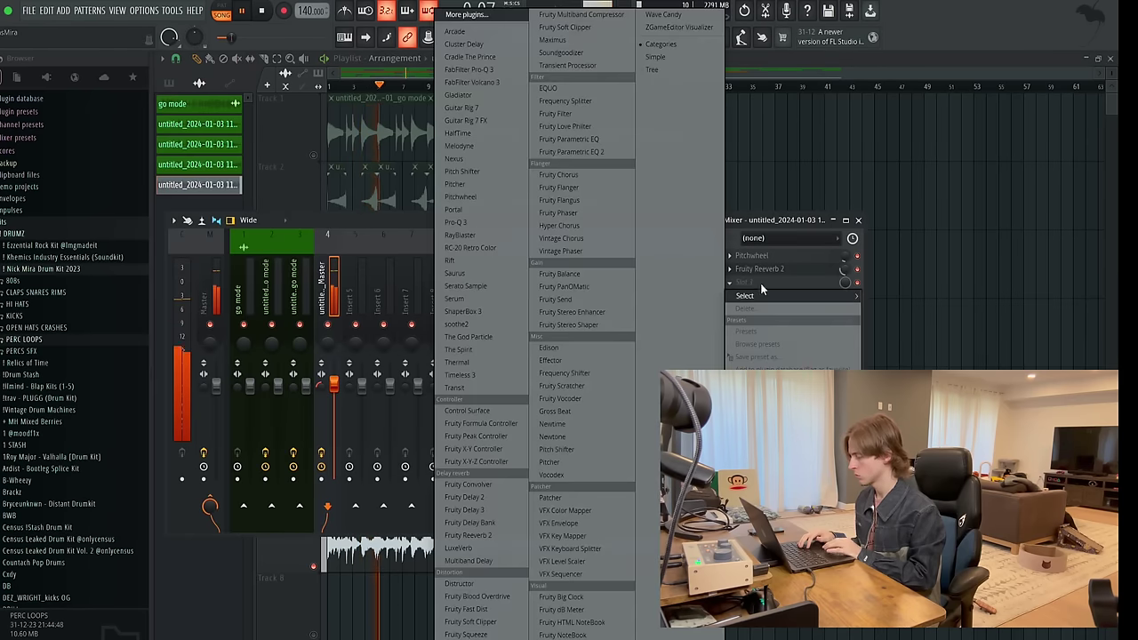
{"action": "left_click", "coordinate": [583, 155]}
{"action": "mouse_move", "coordinate": [387, 266]}
{"action": "left_mouse_down"}
{"action": "mouse_move", "coordinate": [383, 258]}
{"action": "mouse_move", "coordinate": [380, 291]}
{"action": "mouse_move", "coordinate": [360, 303]}
{"action": "mouse_move", "coordinate": [359, 272]}
{"action": "mouse_move", "coordinate": [370, 305]}
{"action": "mouse_move", "coordinate": [373, 277]}
{"action": "left_mouse_up"}
{"action": "left_click", "coordinate": [665, 156]}
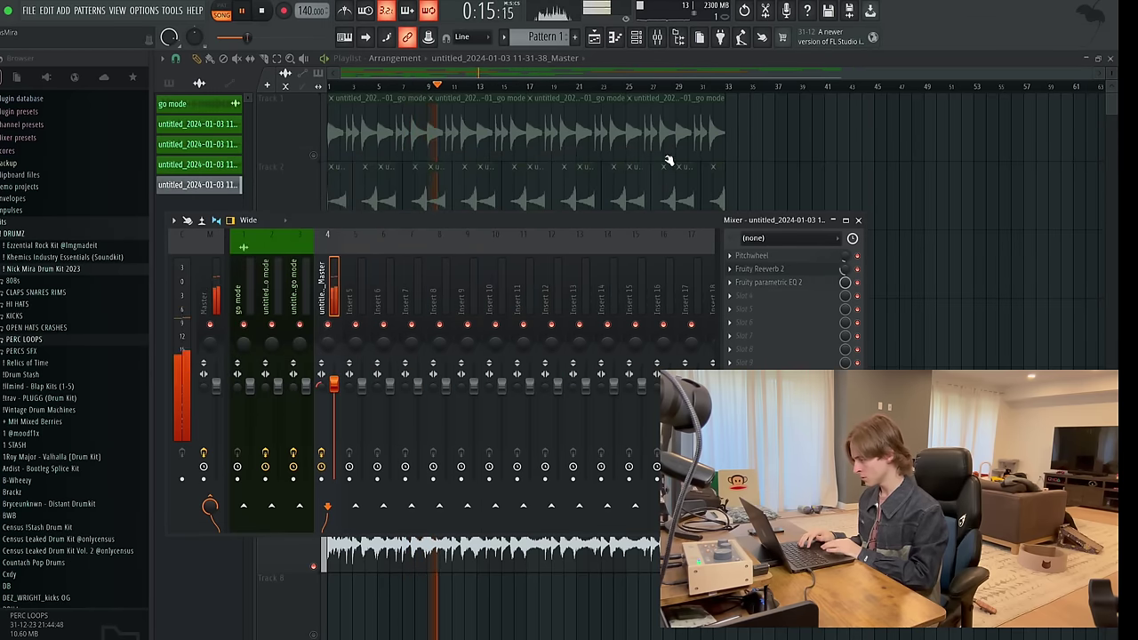
{"action": "key", "text": "F9"}
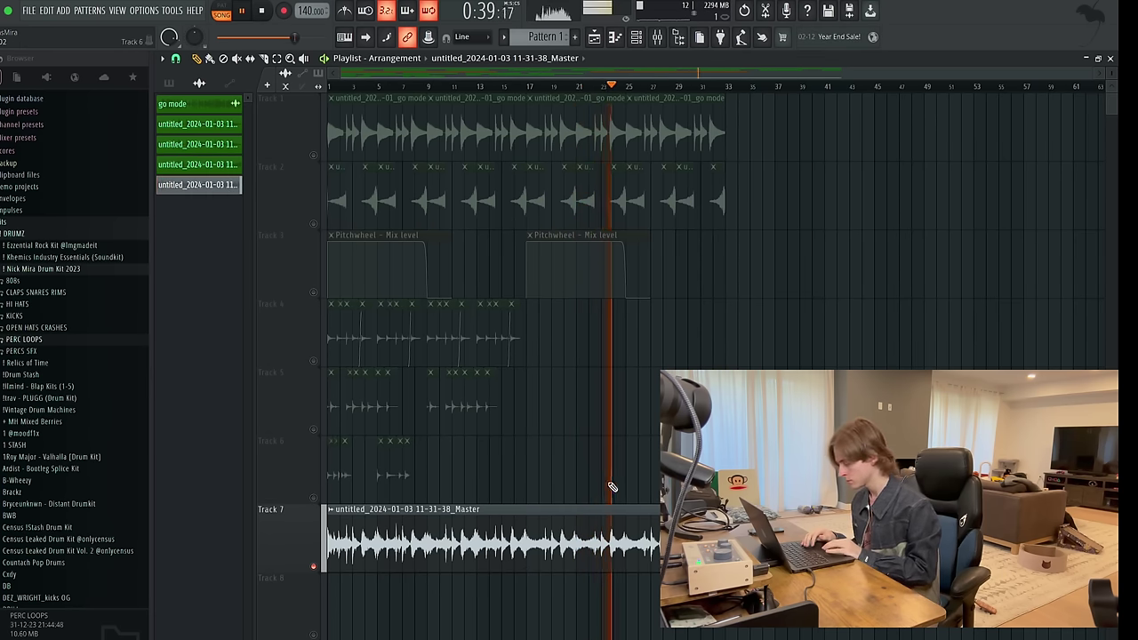
Slice the Master resample on Track 7 at bar 17.
{"action": "scroll", "coordinate": [534, 480], "scroll_direction": "down", "scroll_amount": 4}
{"action": "scroll", "coordinate": [521, 439], "scroll_direction": "up", "scroll_amount": 1}
{"action": "scroll", "coordinate": [398, 351], "scroll_direction": "up", "scroll_amount": 2}
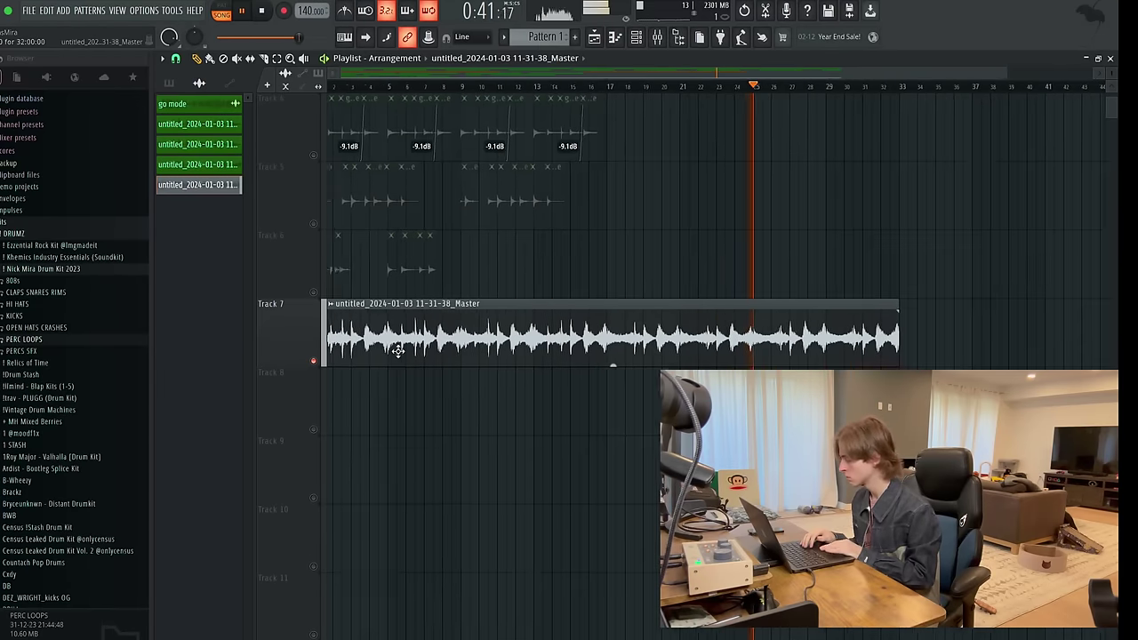
{"action": "scroll", "coordinate": [397, 351], "scroll_direction": "up", "scroll_amount": 1}
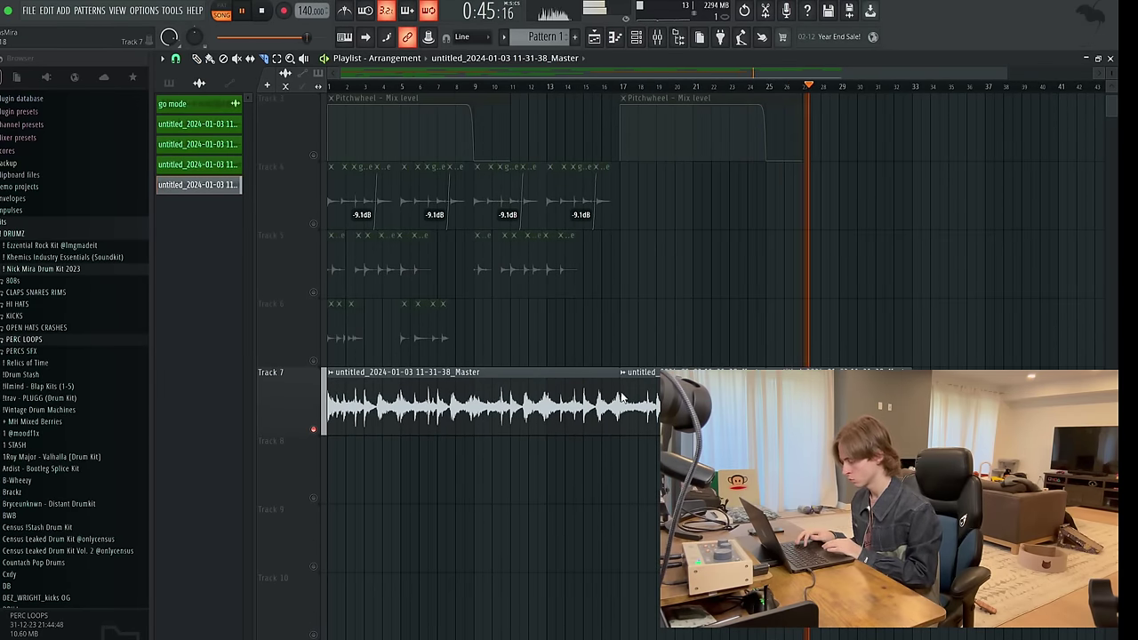
{"action": "right_click", "coordinate": [623, 397]}
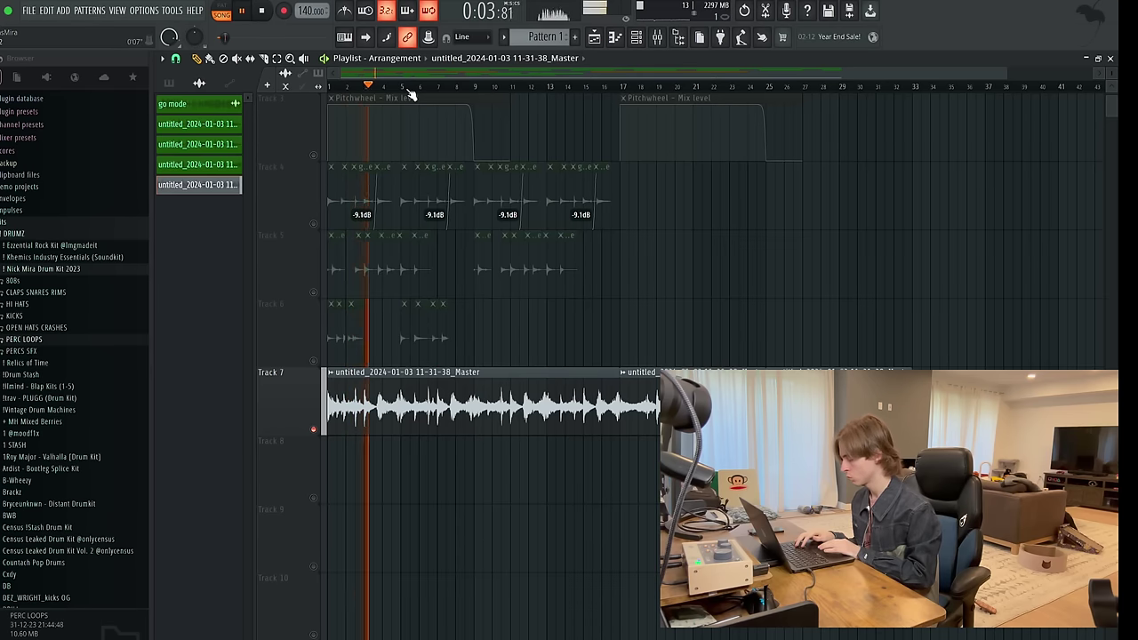
Boost band 2 in the bass of Fruity Parametric EQ 2 and deepen the band 4 cut at 392 Hz with 15% bandwidth.
{"action": "left_click", "coordinate": [657, 37]}
{"action": "left_click", "coordinate": [807, 281]}
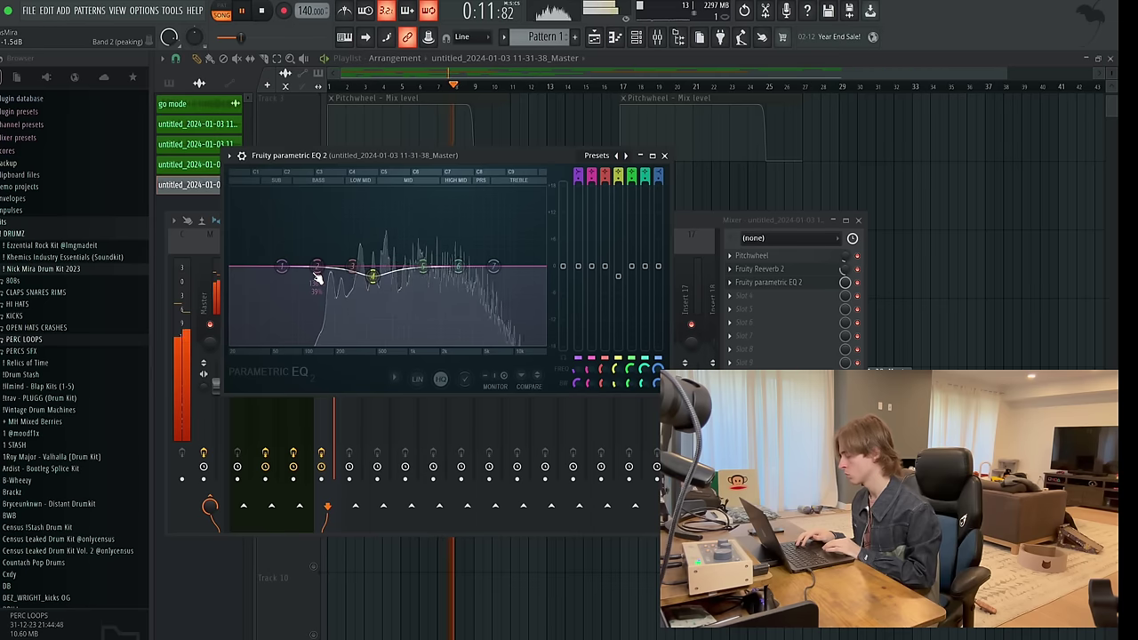
{"action": "left_click_drag", "start_coordinate": [316, 275], "coordinate": [306, 228]}
{"action": "left_click_drag", "start_coordinate": [373, 275], "coordinate": [365, 293]}
{"action": "scroll", "coordinate": [366, 290], "scroll_direction": "down", "scroll_amount": 2}
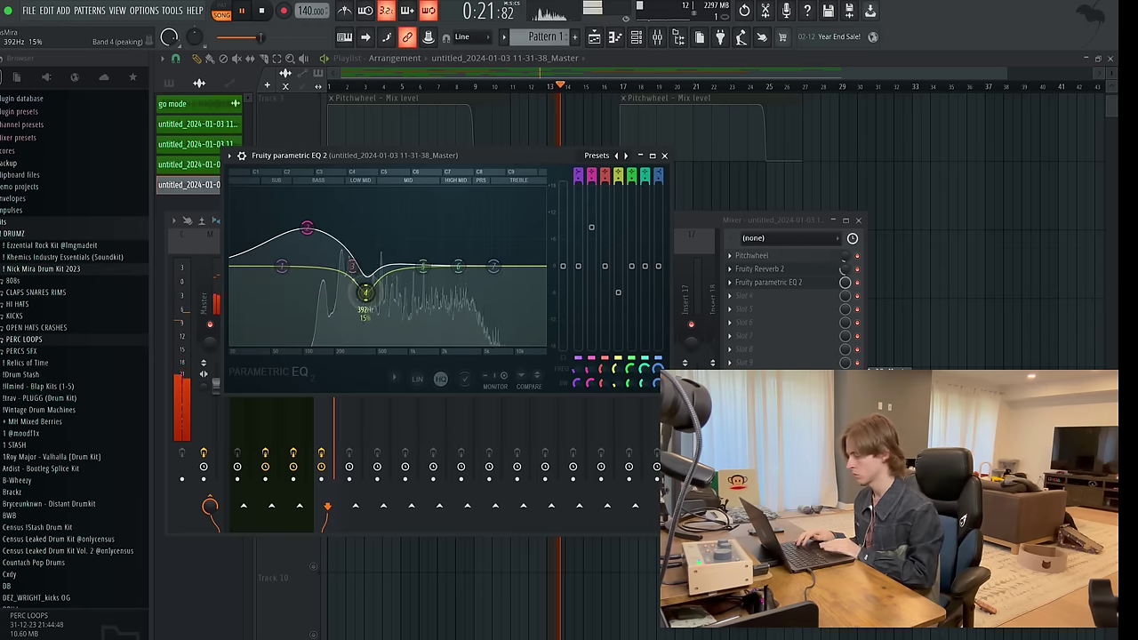
{"action": "key", "text": "F12"}
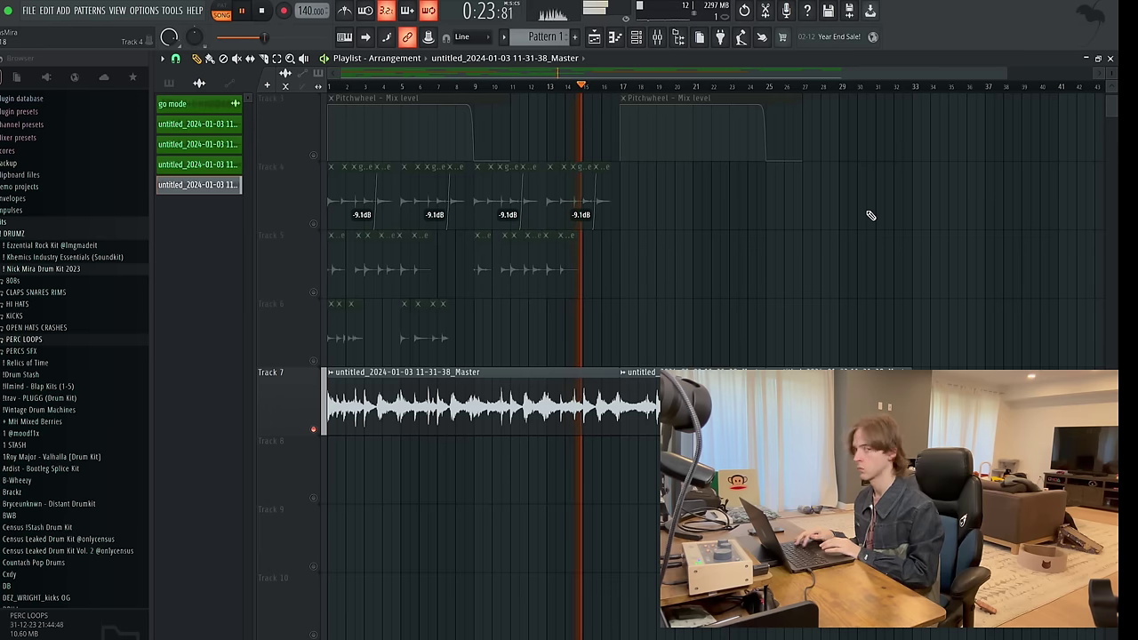
Replay the processed Master resample from the beginning.
{"action": "key", "text": "space"}
{"action": "key", "text": "space"}
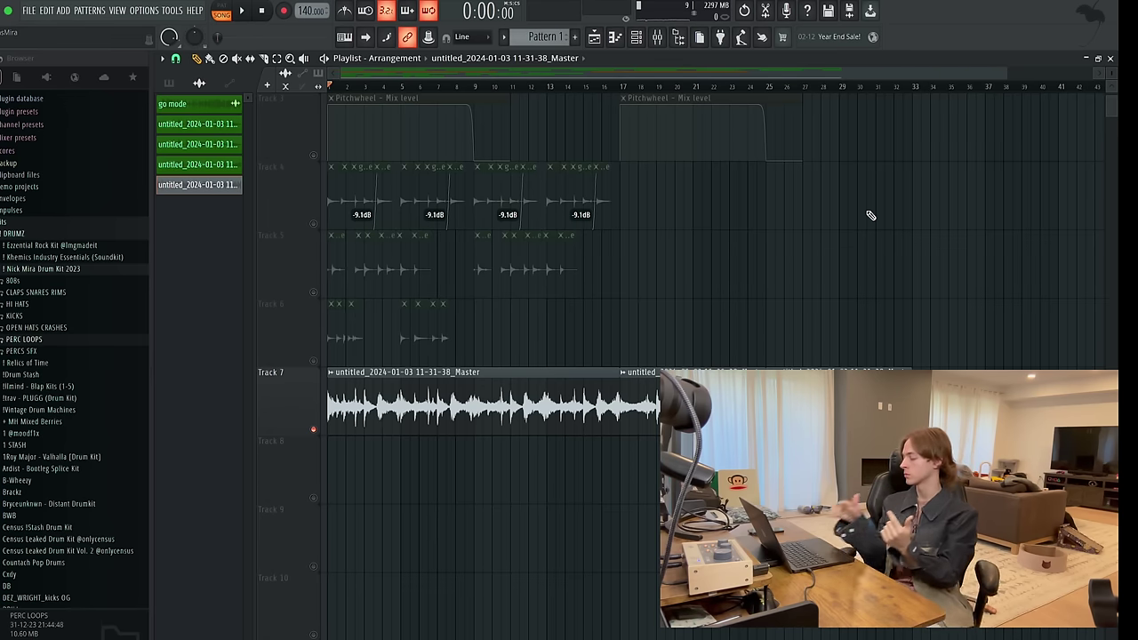
{"action": "key", "text": "space"}
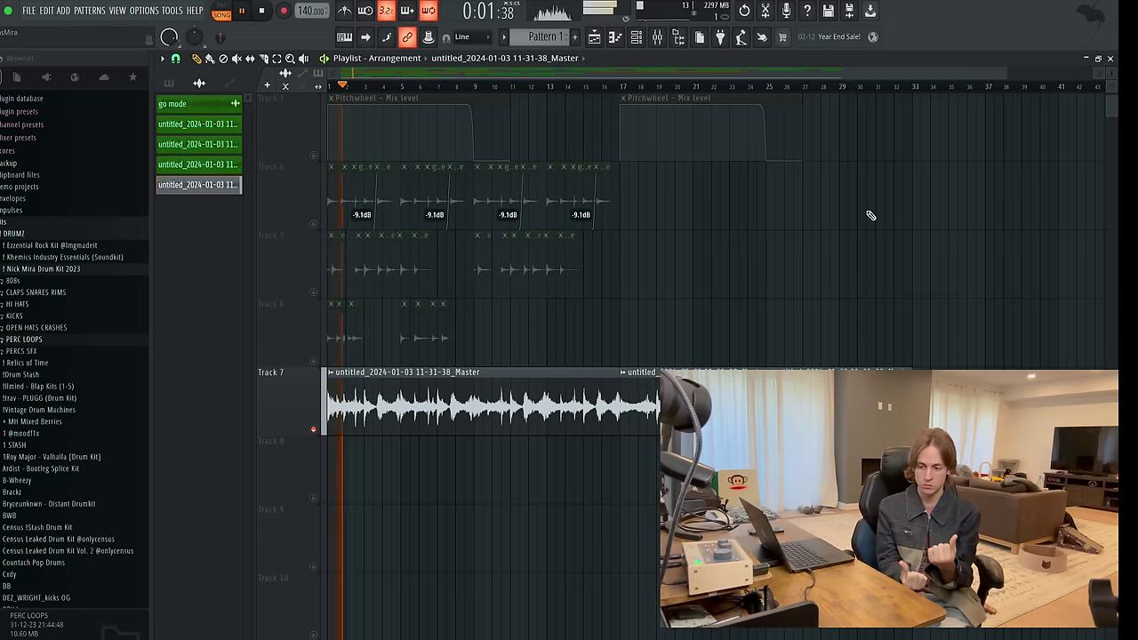